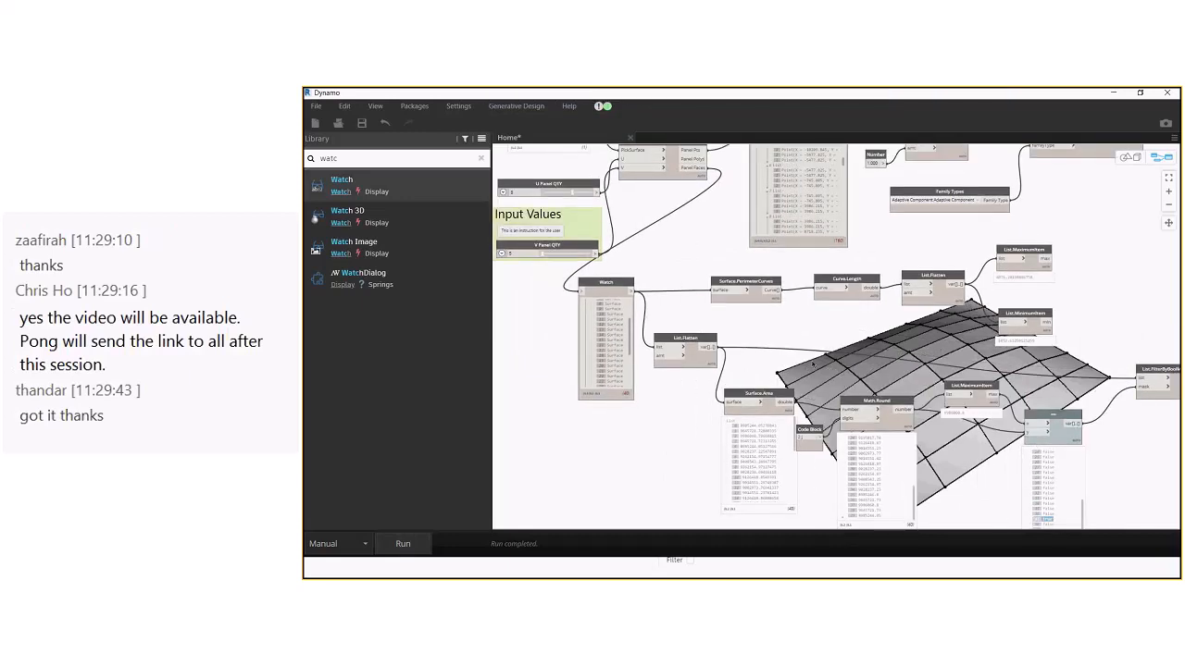
middle_drag(681, 264, 712, 312)
drag(649, 331, 643, 335)
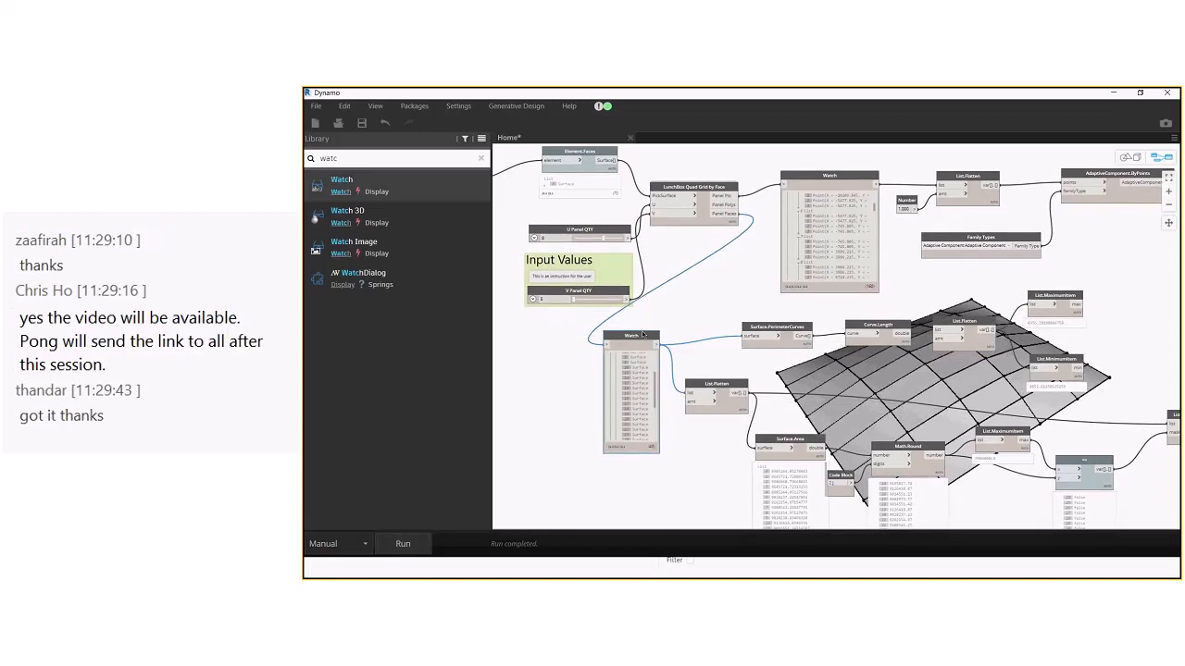
middle_drag(648, 491, 789, 516)
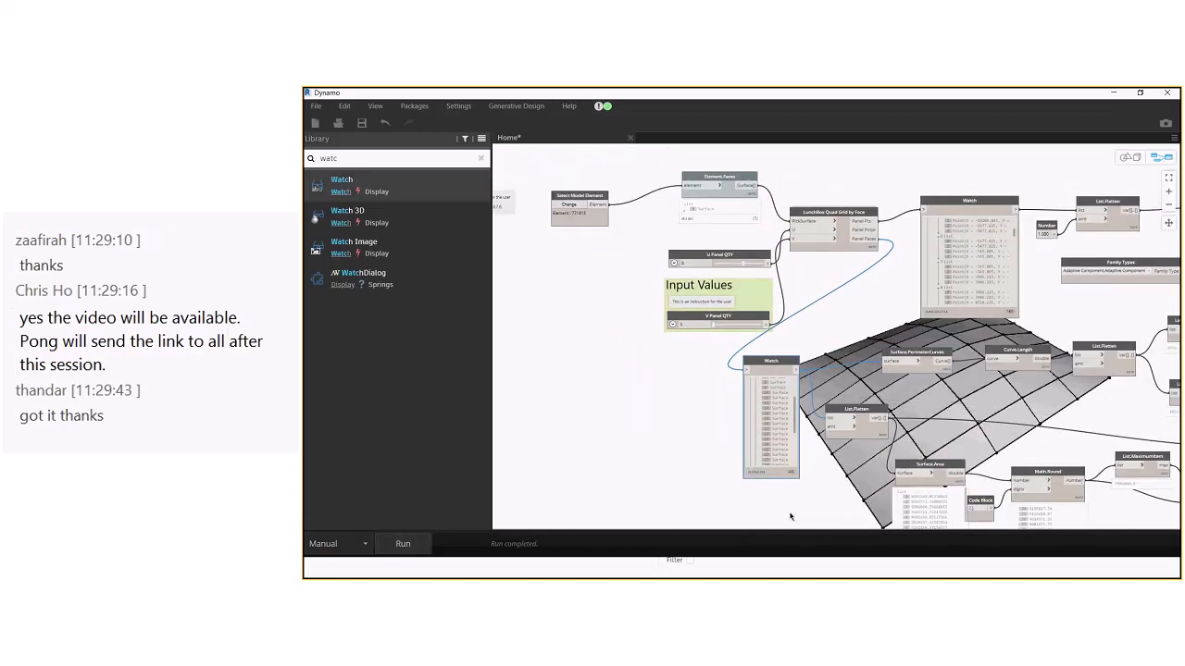
Switch to the presentation to show the Generative Design Preparation slide, and return to Dynamo
key(alt+Tab)
key(Right)
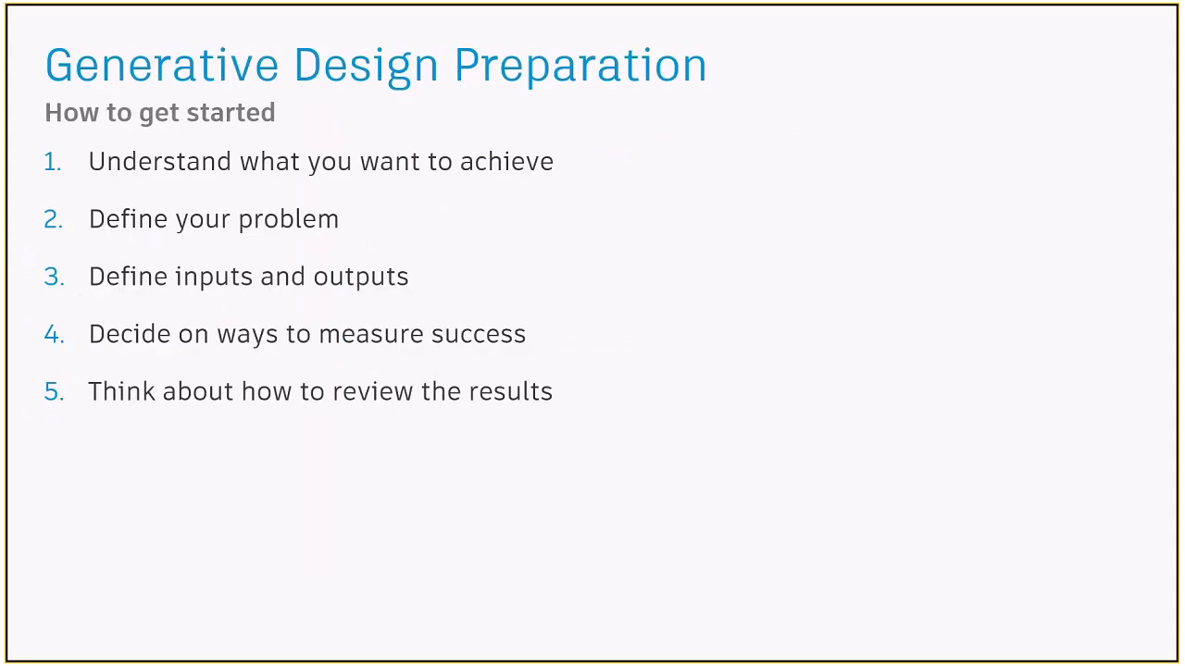
key(super)
mouse_move(365, 648)
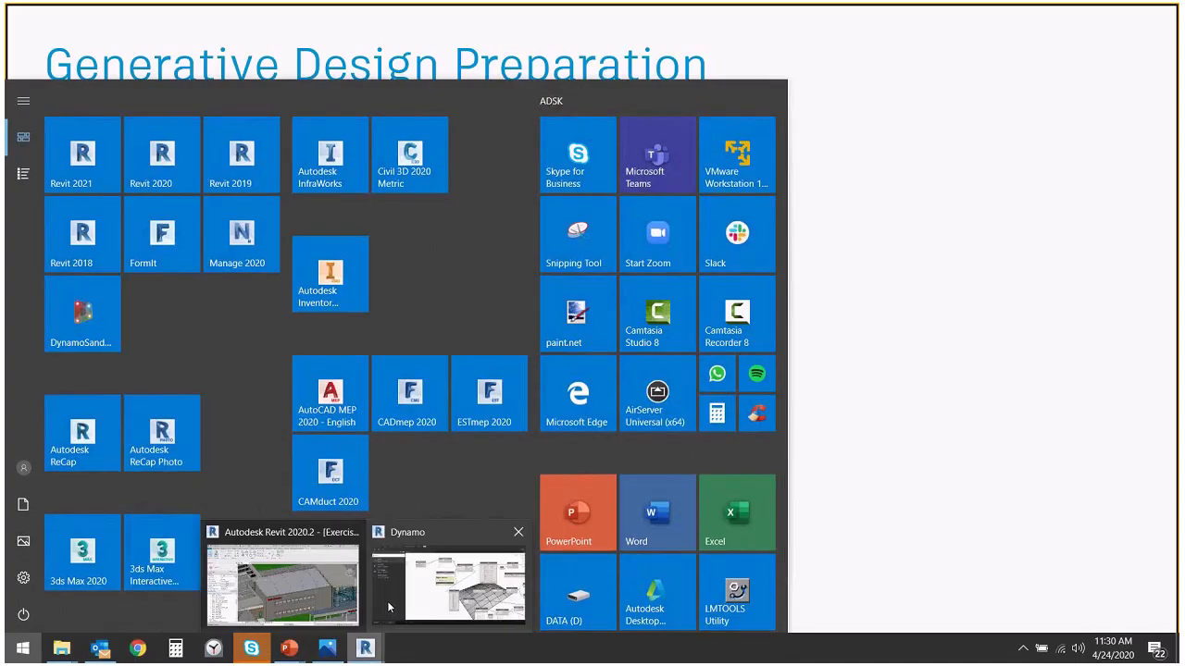
click(387, 601)
Mark the V Panel QTY slider in the Input Values group as an input of the graph
middle_drag(901, 436, 789, 402)
scroll(430, 280, up, 5)
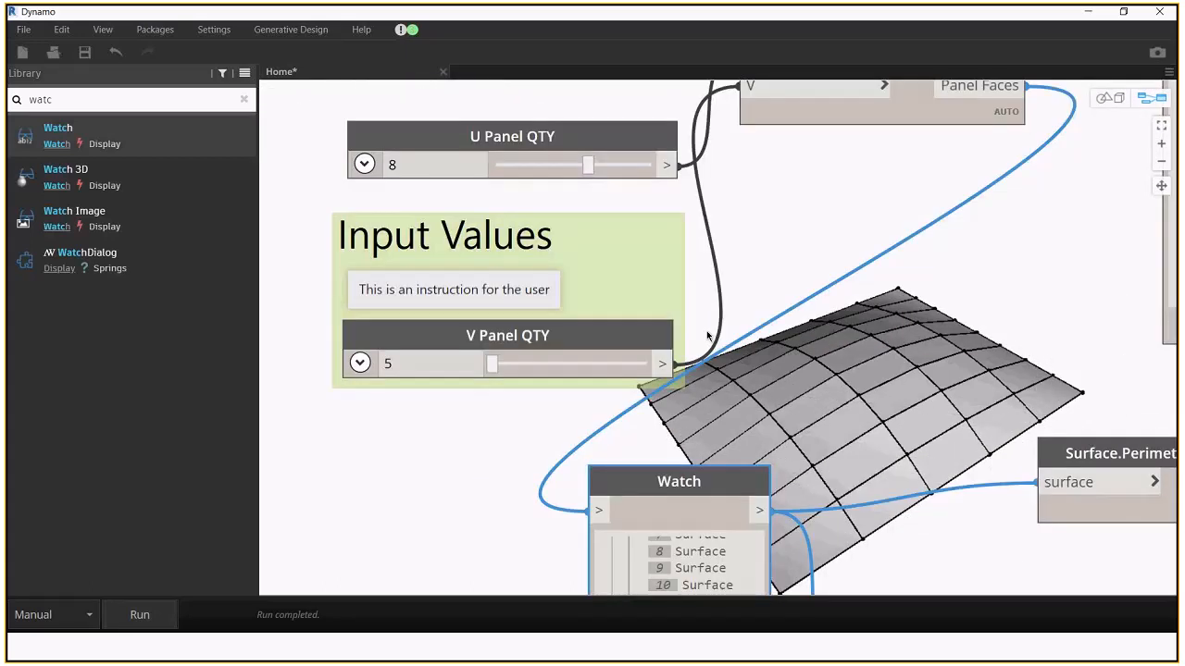
mouse_move(553, 392)
mouse_down()
mouse_move(556, 401)
mouse_move(560, 383)
mouse_up()
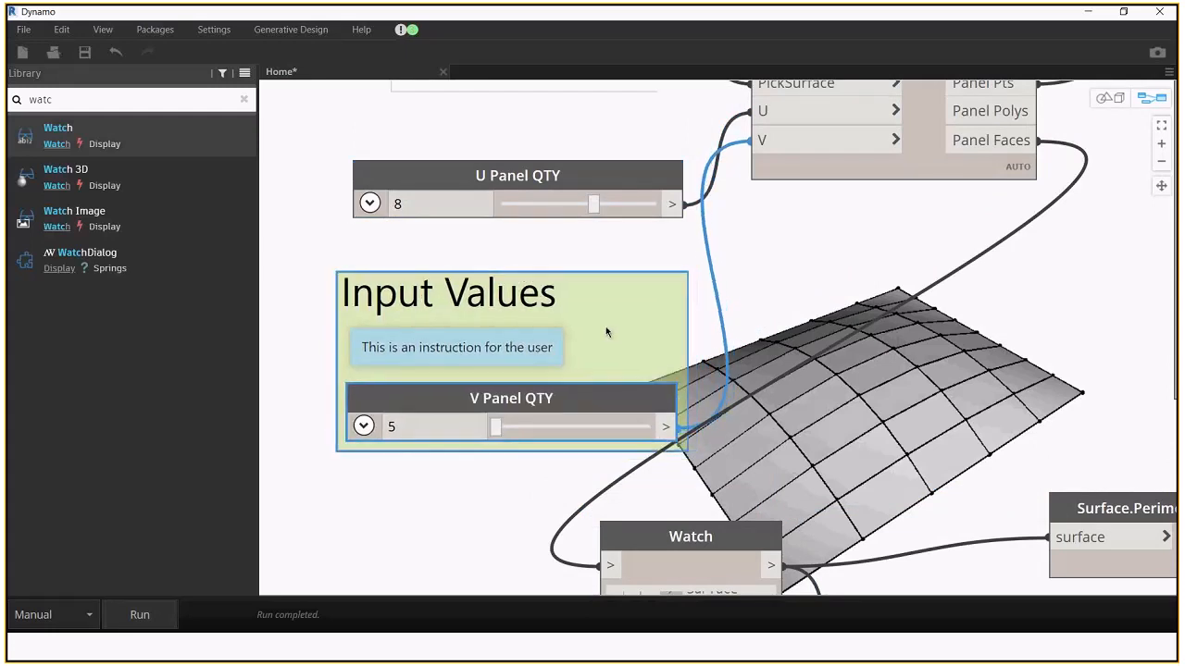
right_click(587, 393)
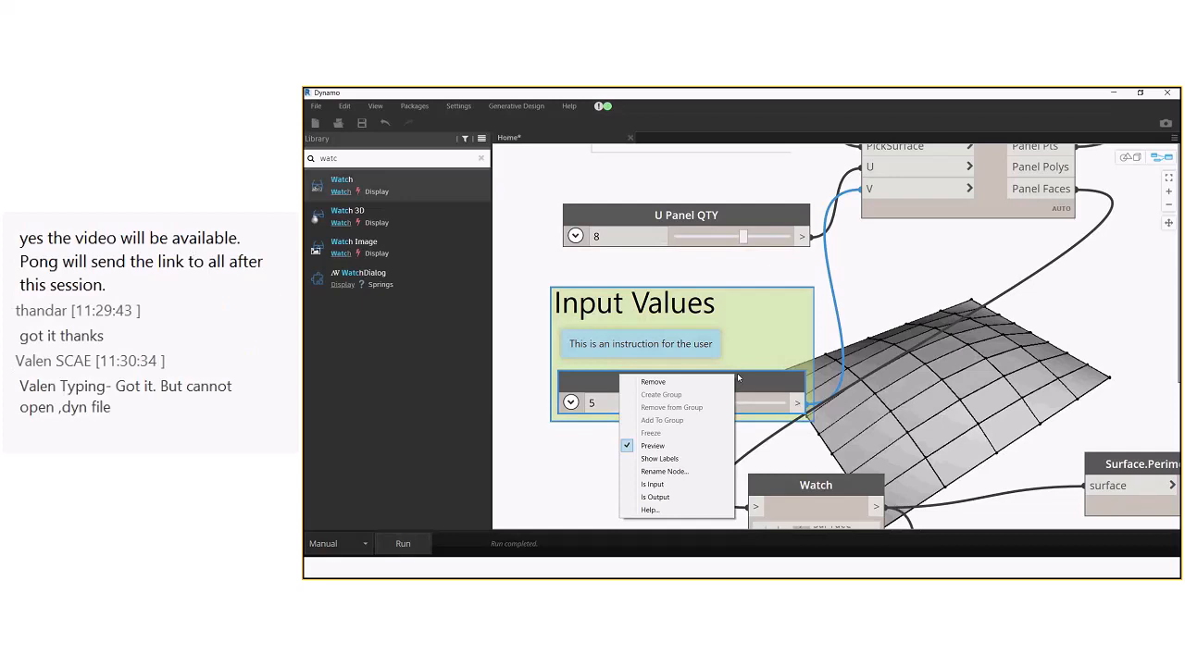
click(646, 485)
click(648, 470)
right_click(569, 388)
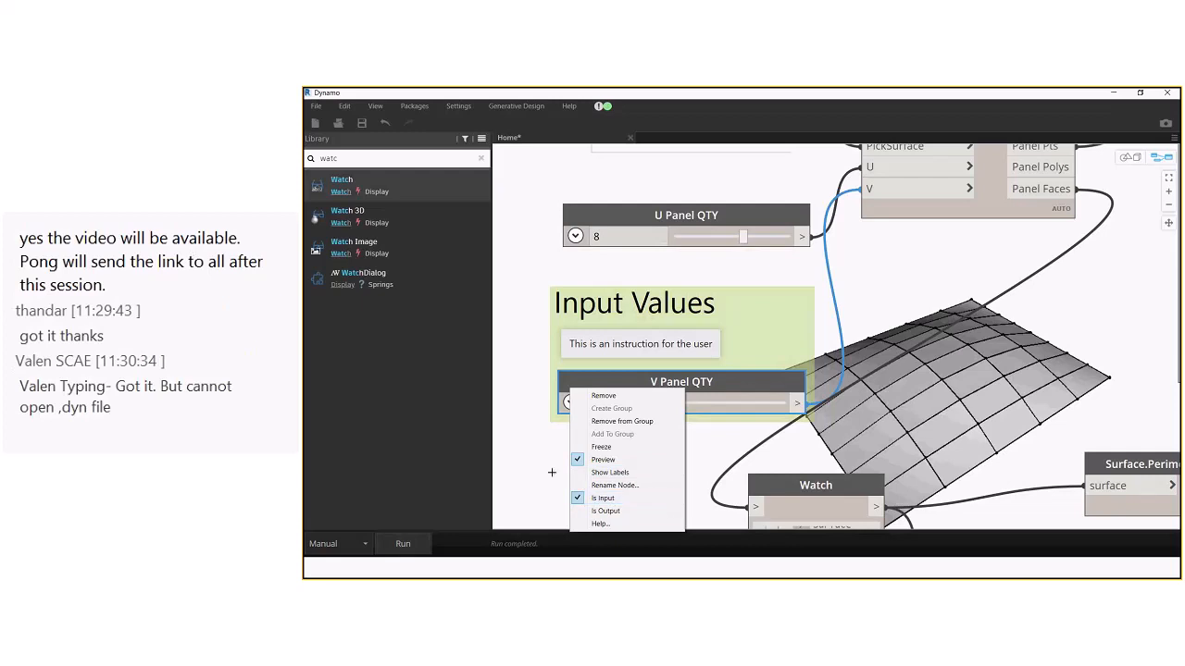
Mark the U Panel QTY slider as an input of the graph
drag(672, 218, 663, 202)
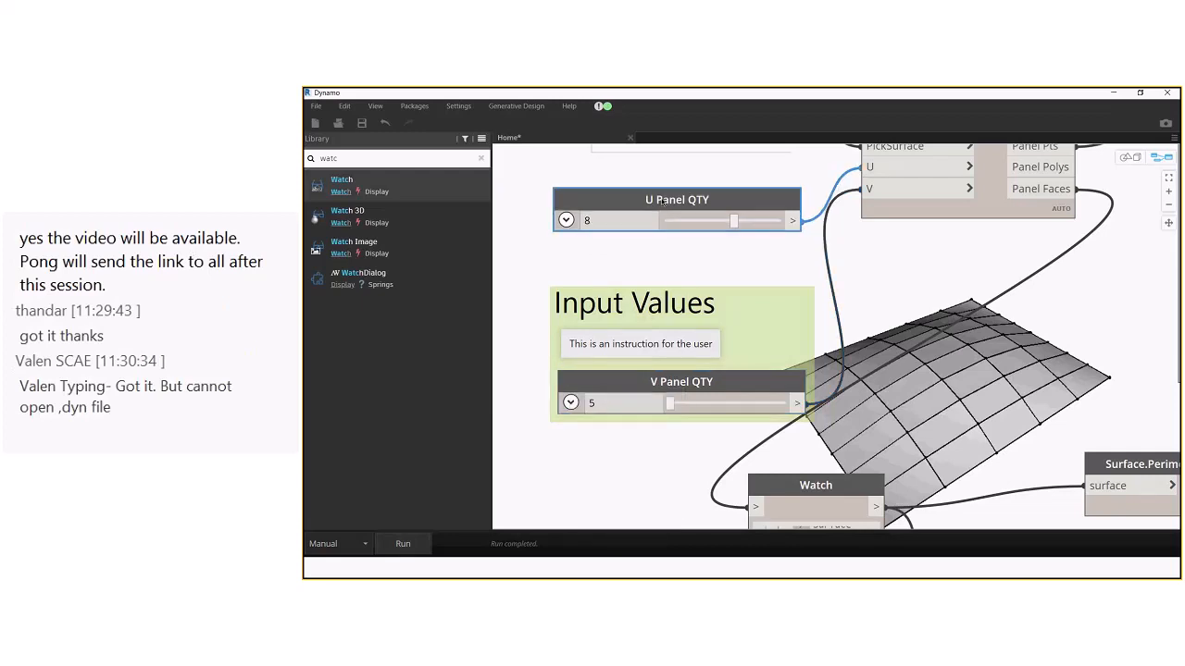
right_click(663, 201)
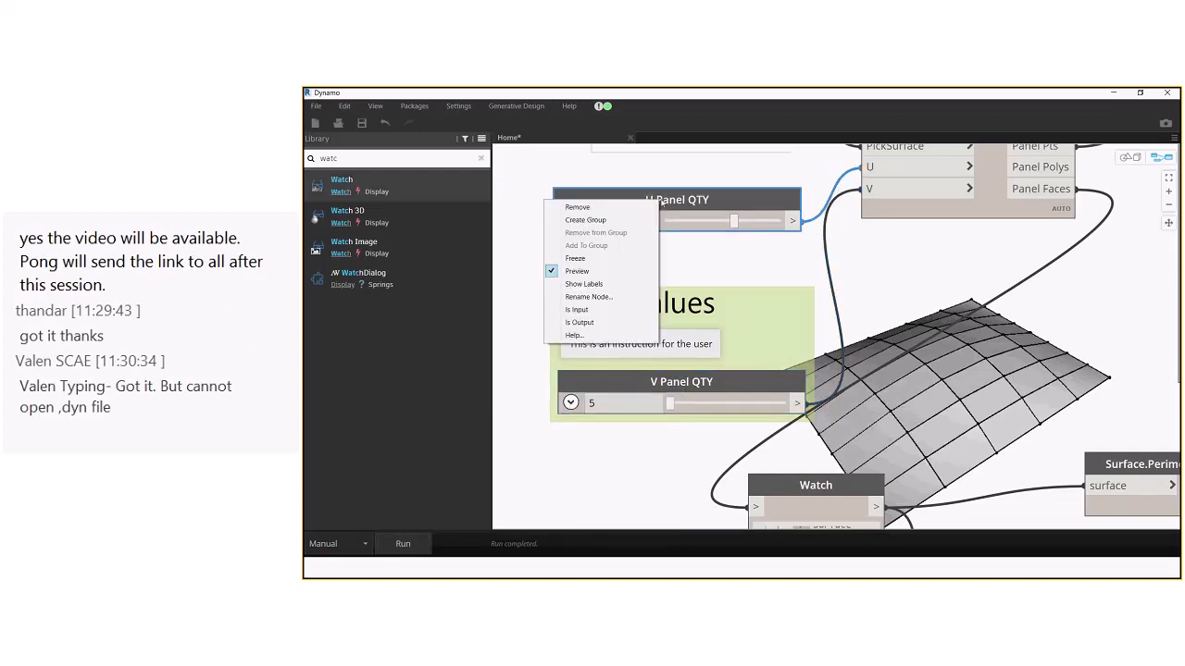
click(598, 317)
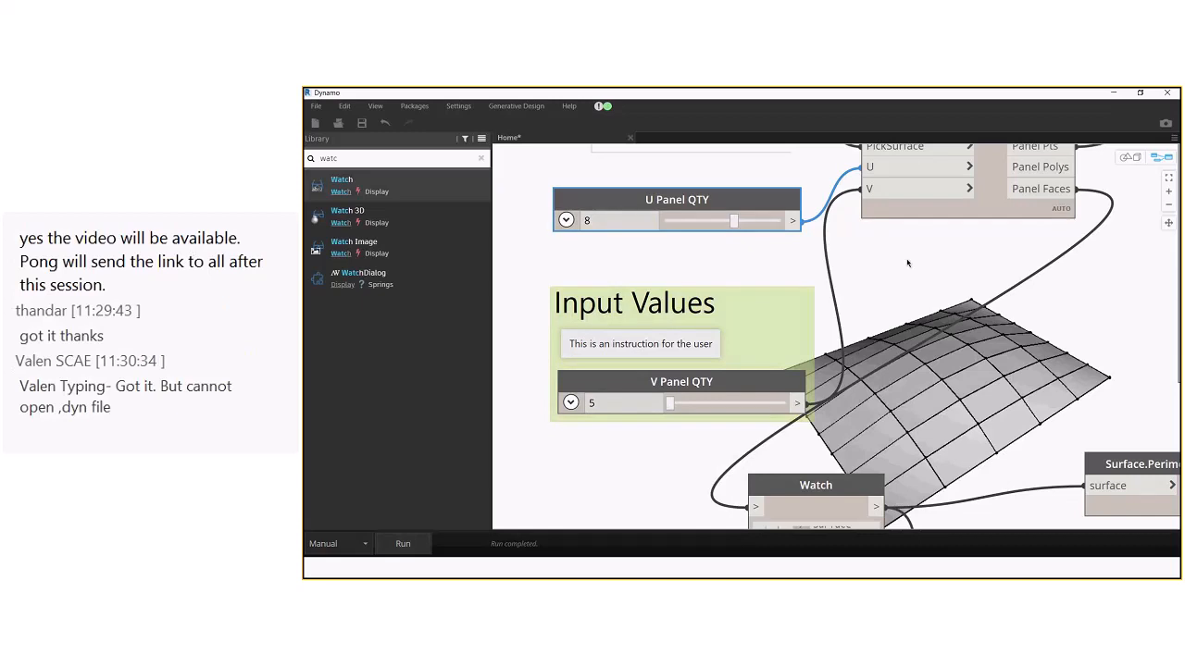
Find the Watch node in the library and place one beside the List.MaximumItem node fed by the curve lengths
scroll(908, 264, down, 5)
middle_drag(902, 263, 497, 235)
middle_drag(1035, 312, 906, 268)
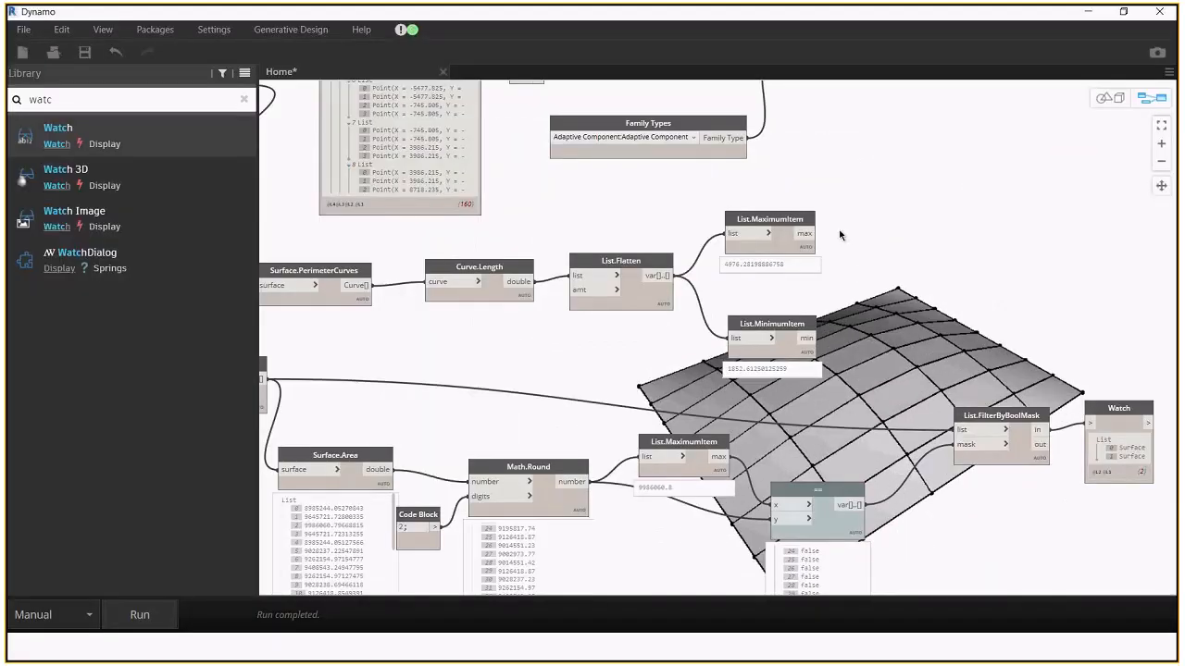
scroll(839, 229, up, 3)
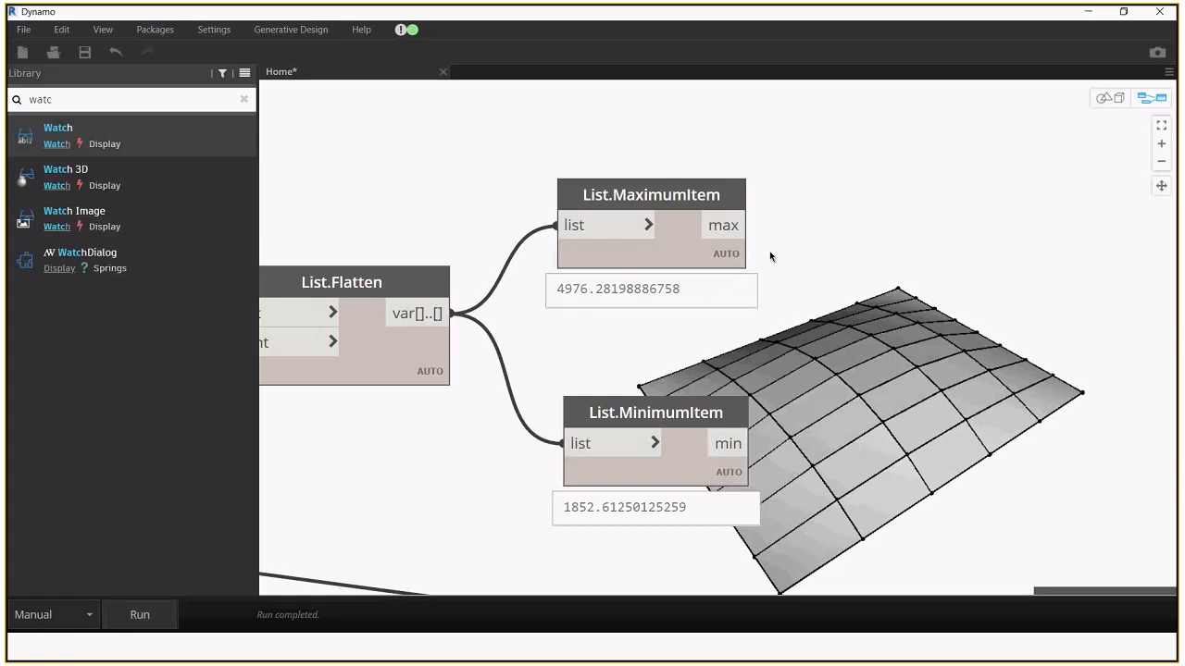
click(244, 99)
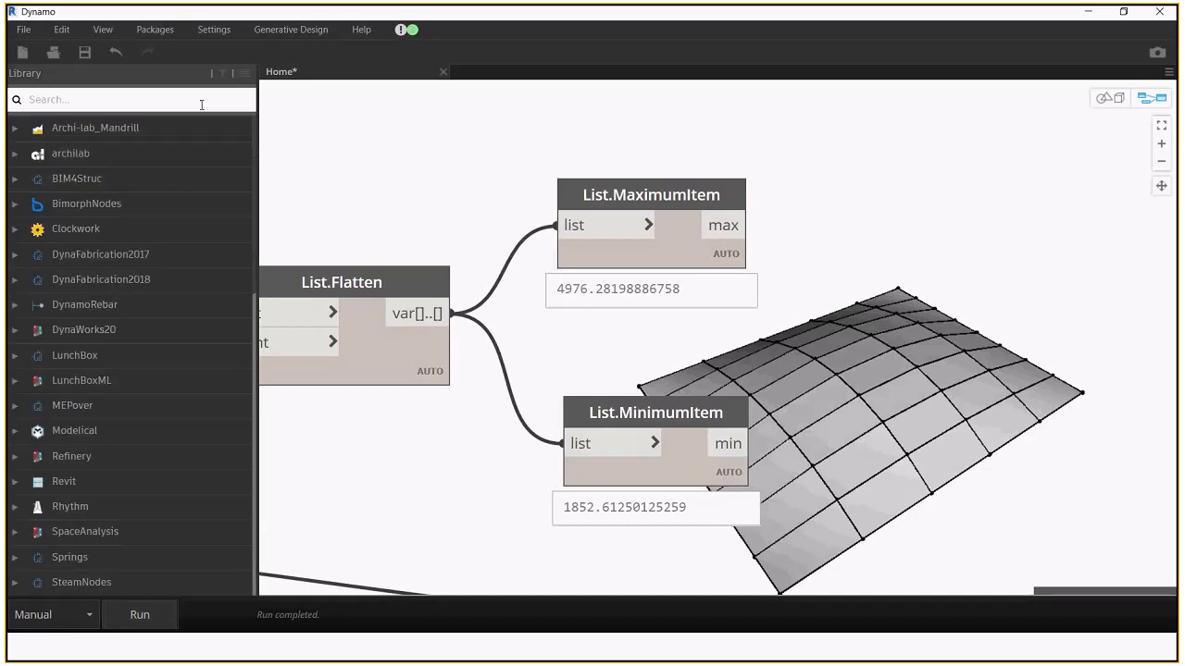
text(wacth)
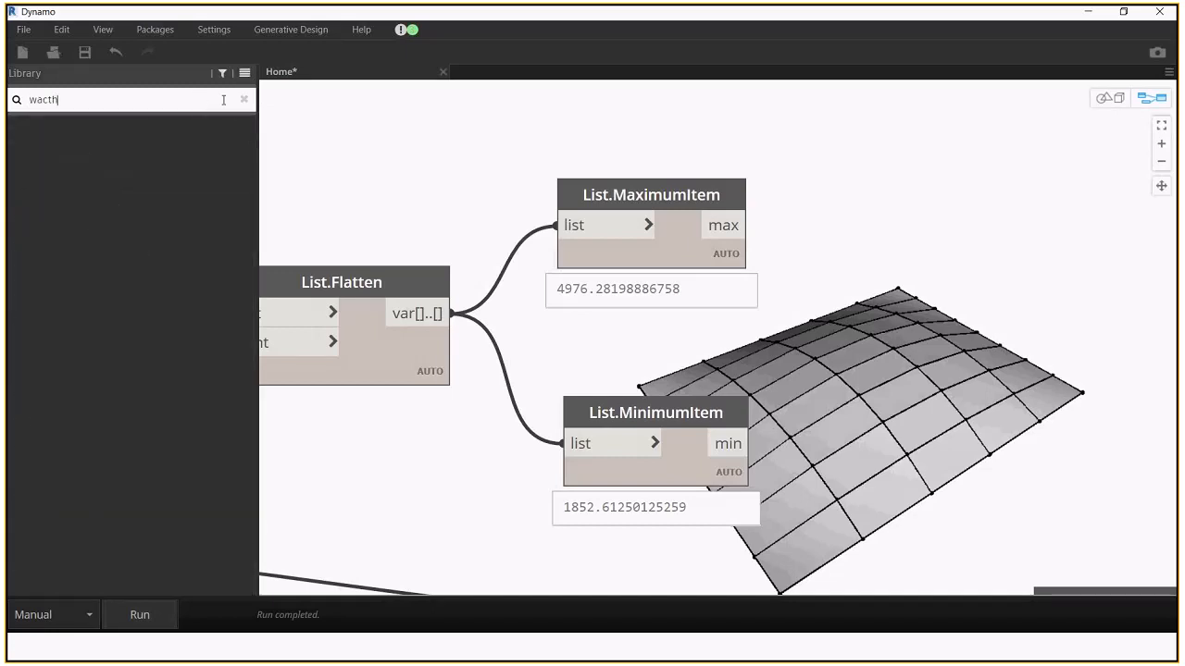
click(244, 100)
click(225, 100)
text(wa)
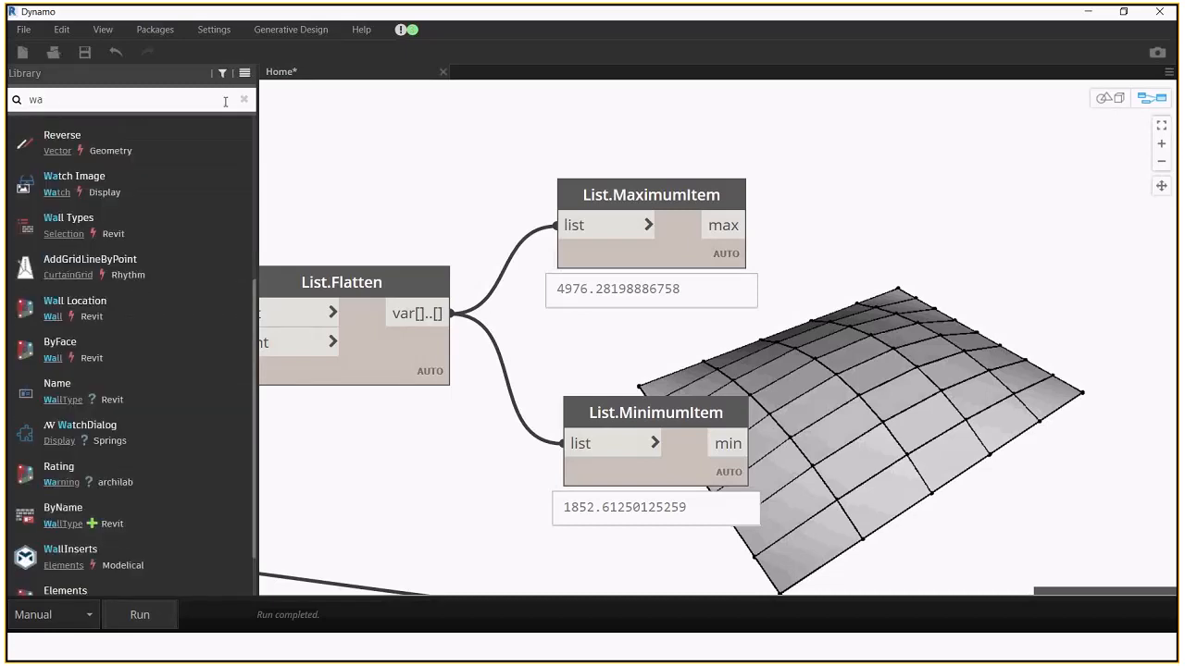
text(t)
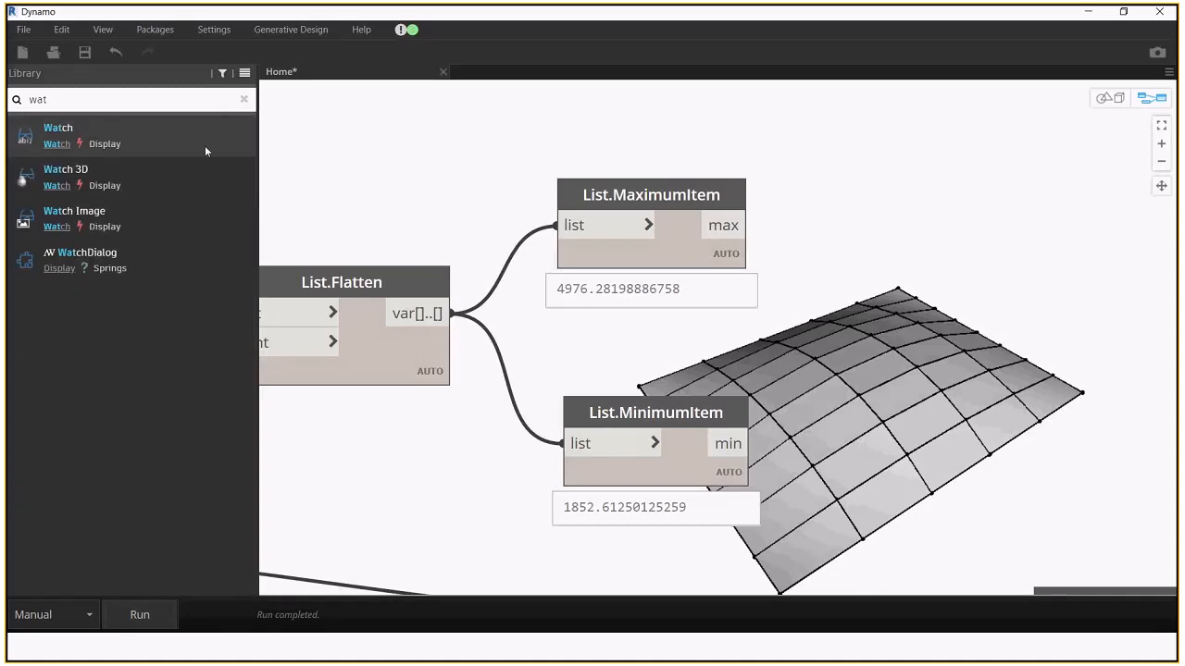
click(205, 143)
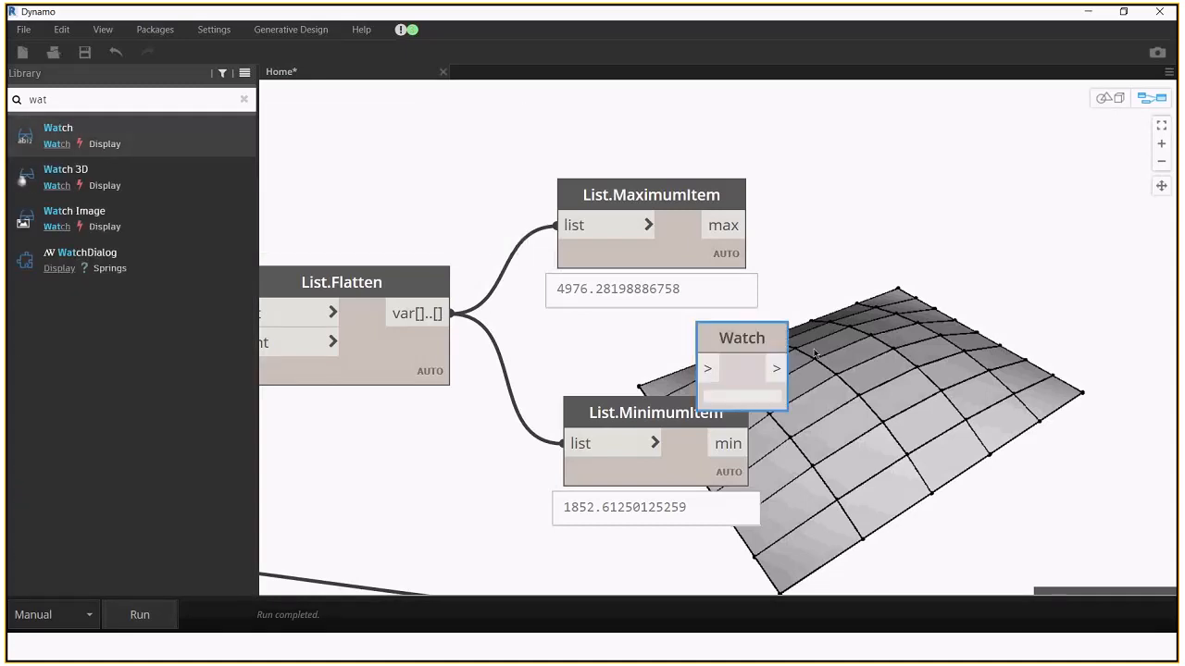
drag(755, 347, 916, 217)
Connect the max output of List.MaximumItem to the new Watch node and align the two nodes
right_click(567, 202)
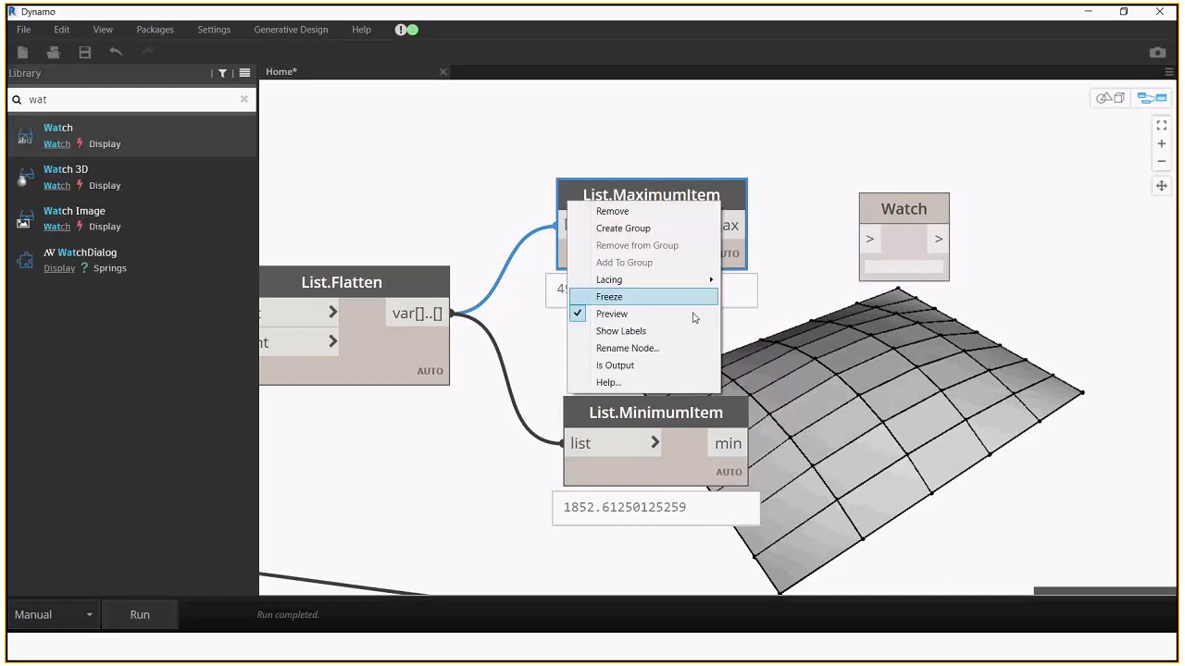
click(798, 216)
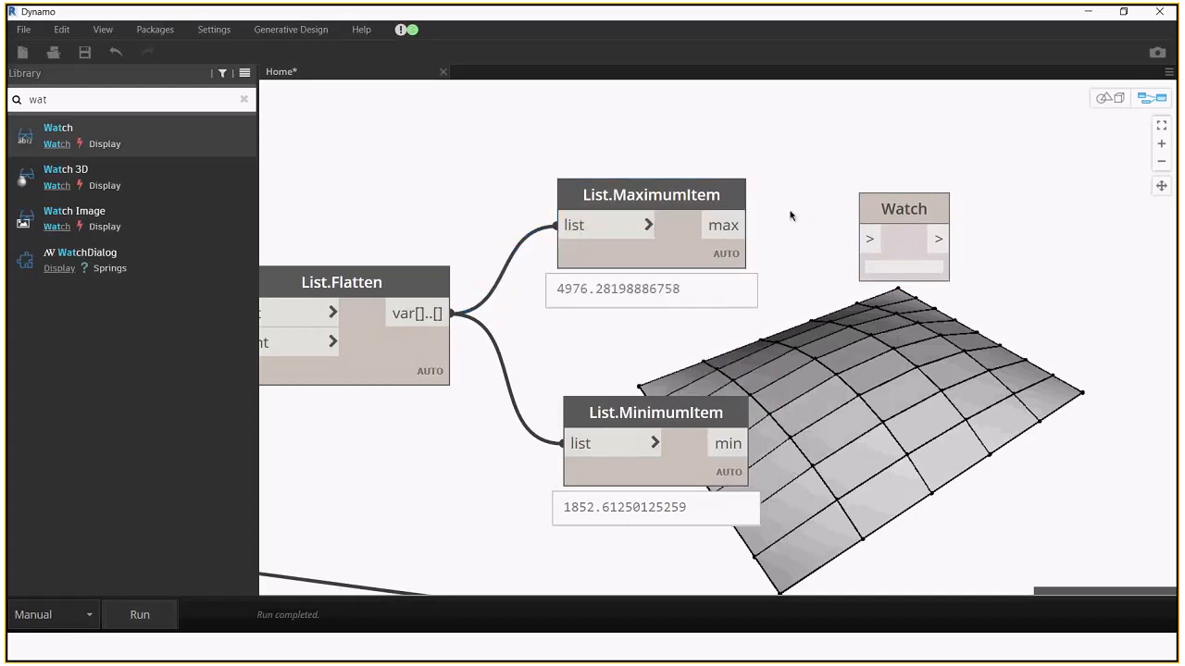
drag(749, 227, 887, 210)
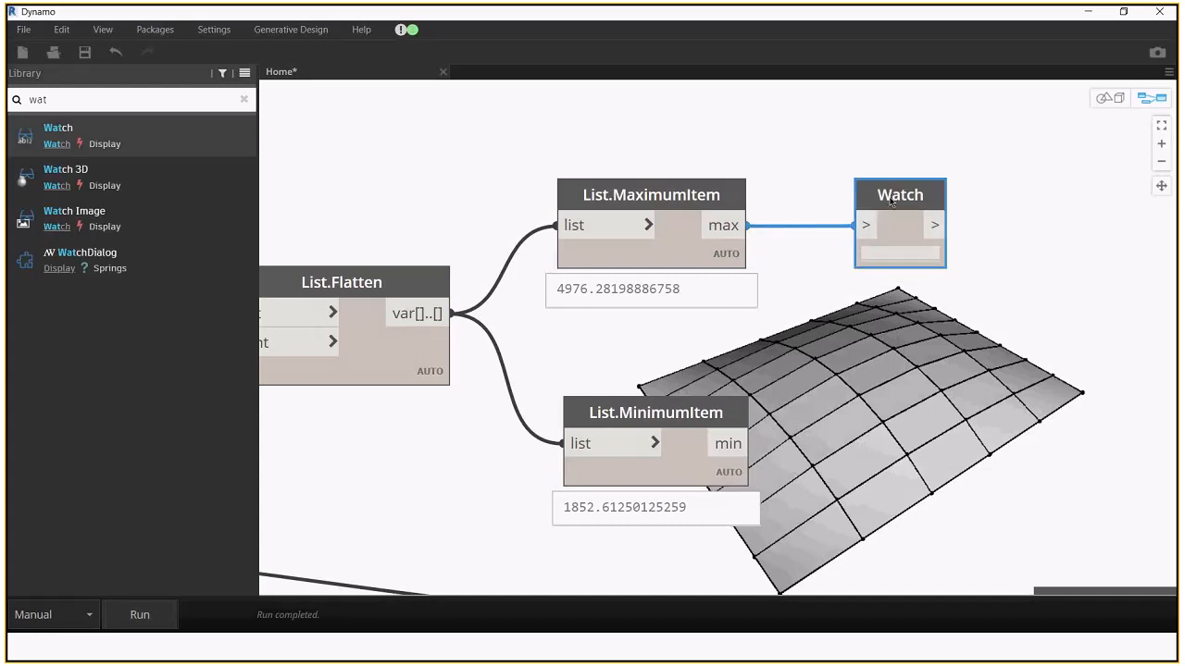
Rename the new Watch node to "Max Glass Size"
double_click(891, 196)
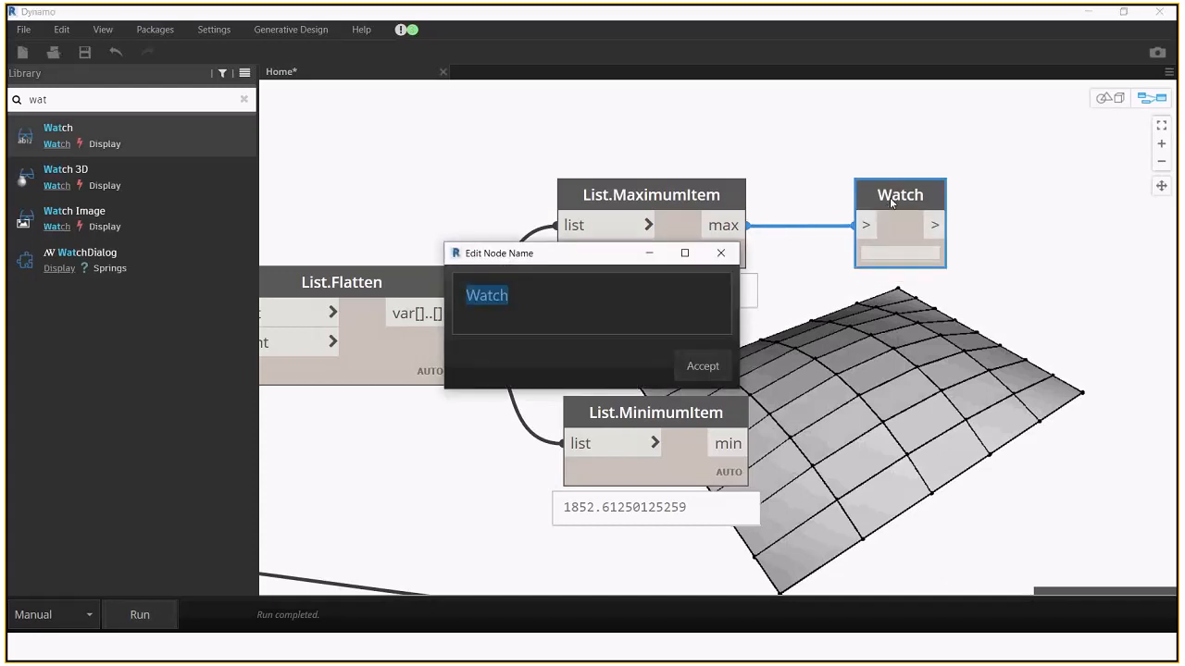
text(Max )
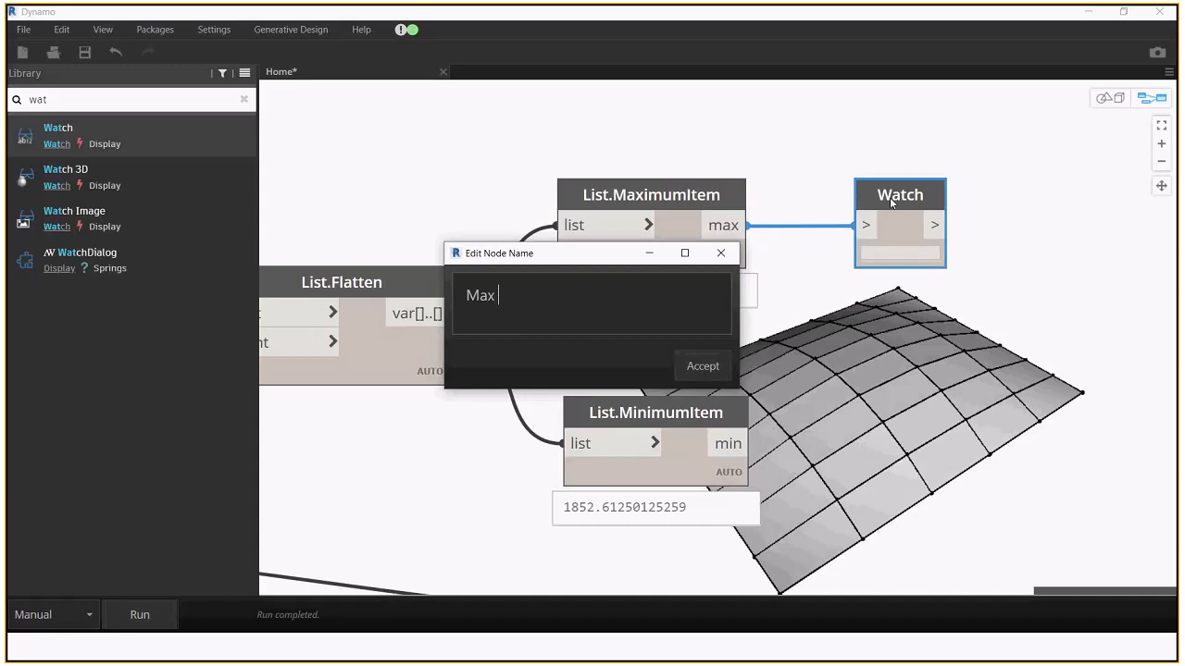
text(Glass Size)
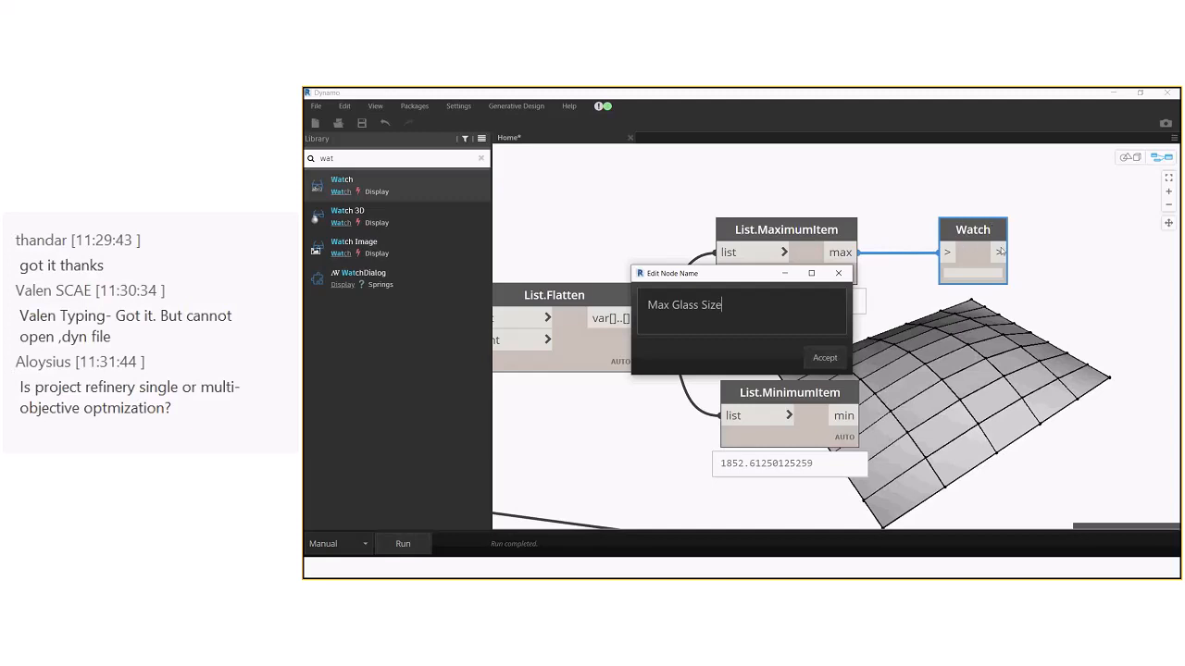
click(823, 357)
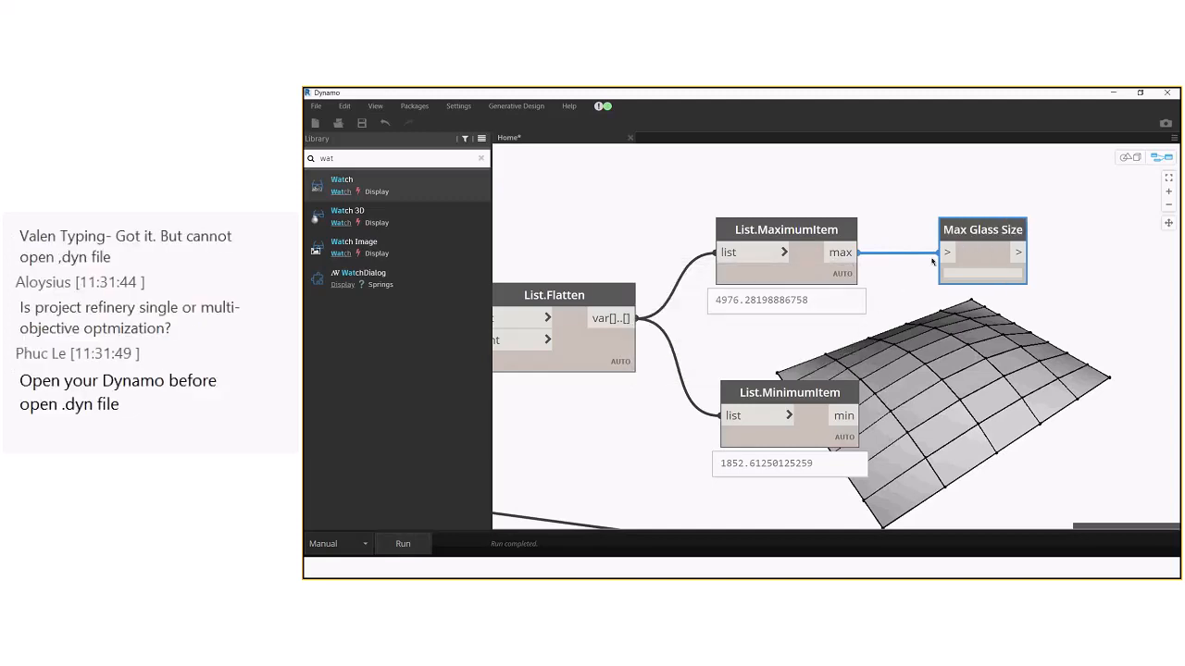
Mark the Max Glass Size node as an output of the graph
drag(786, 229, 774, 227)
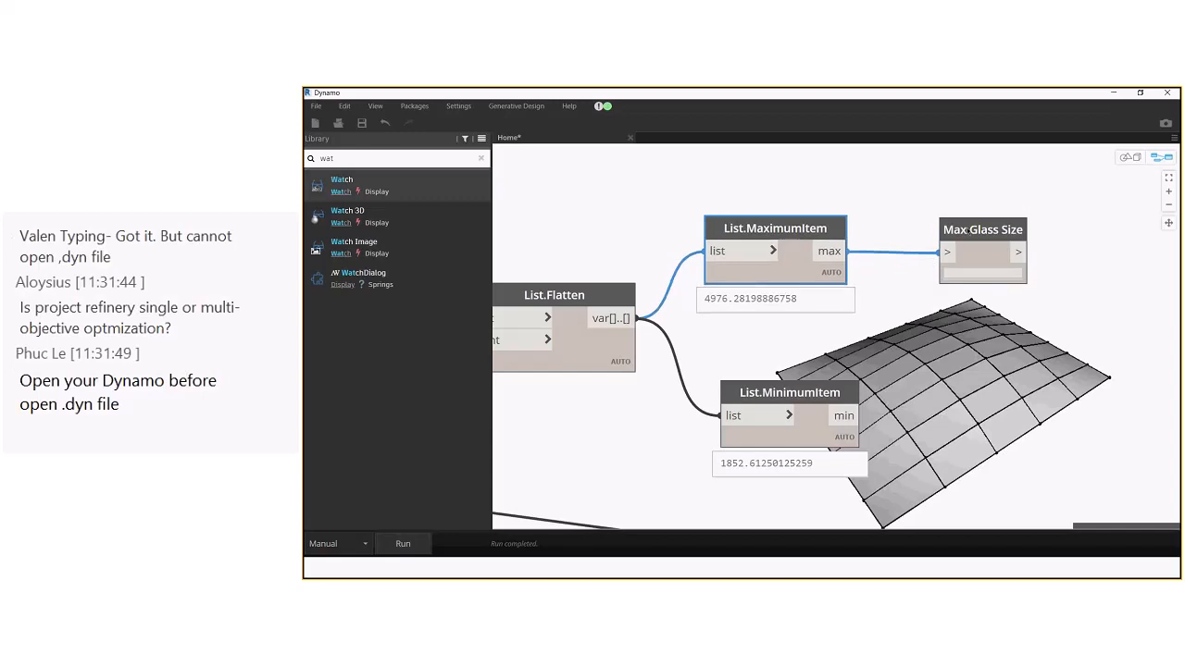
right_click(967, 230)
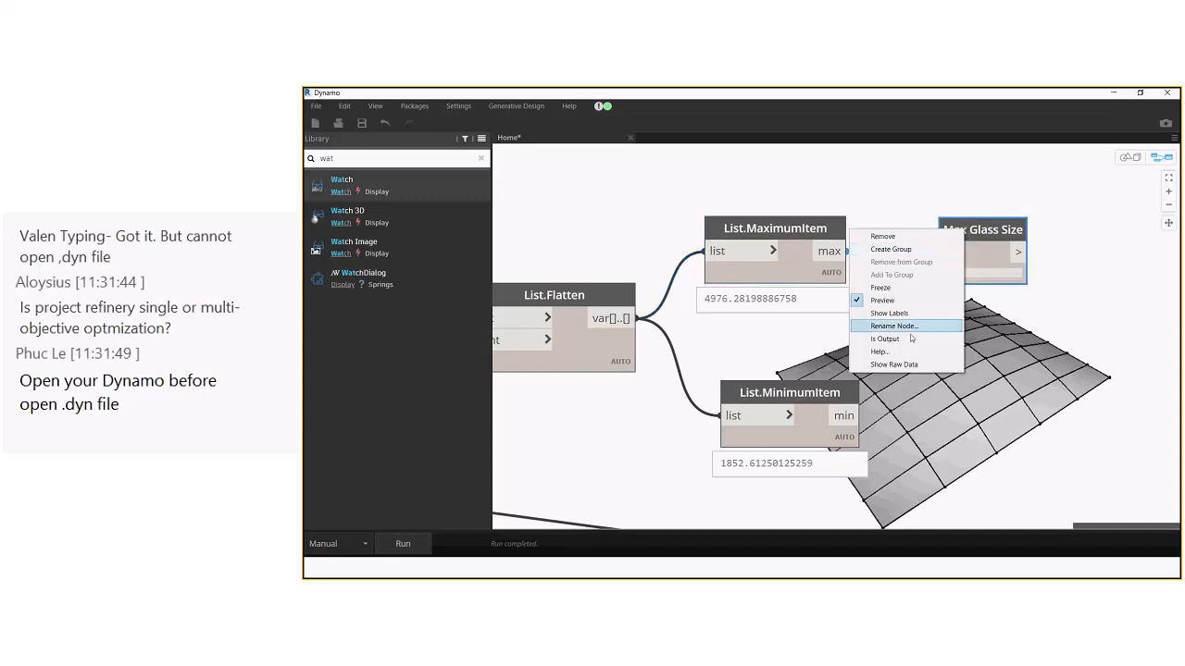
click(905, 340)
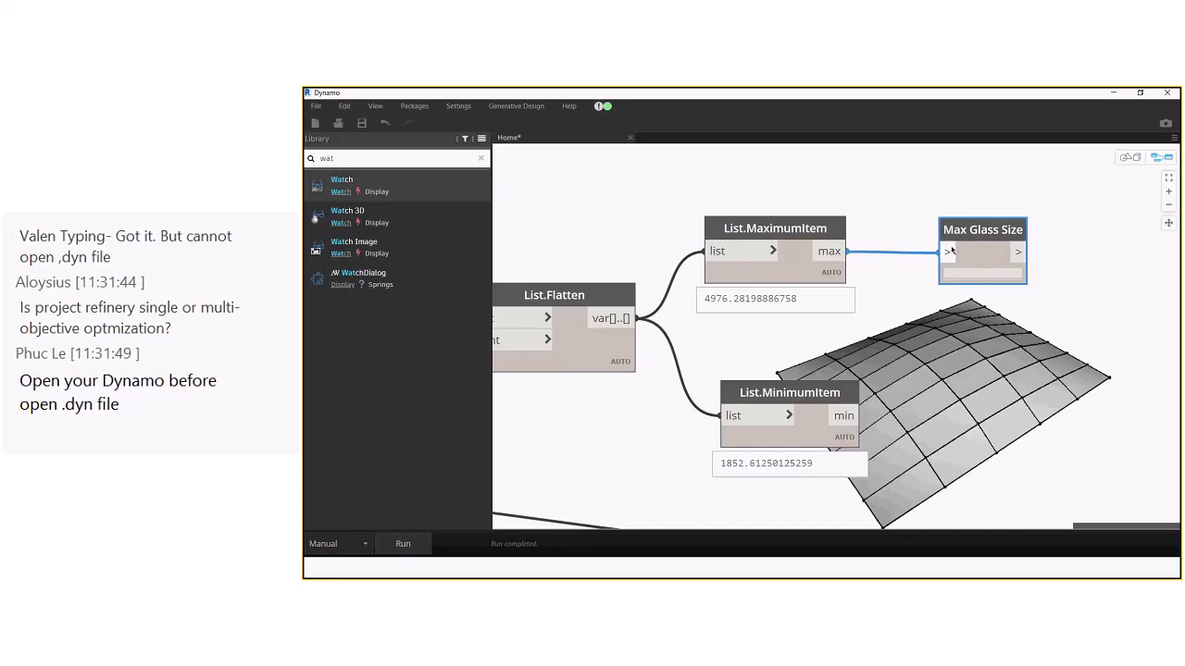
Examine the graph from the U and V Panel QTY input sliders through to the Max Glass Size output node
scroll(952, 250, down, 2)
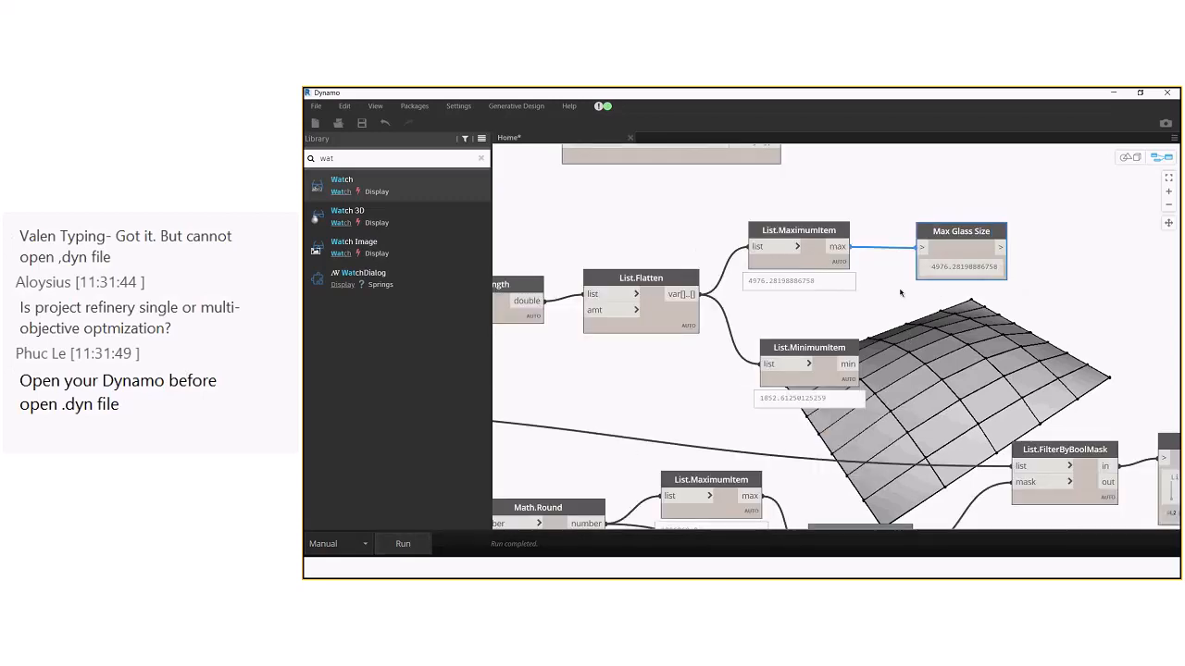
scroll(900, 293, down, 1)
scroll(899, 293, down, 5)
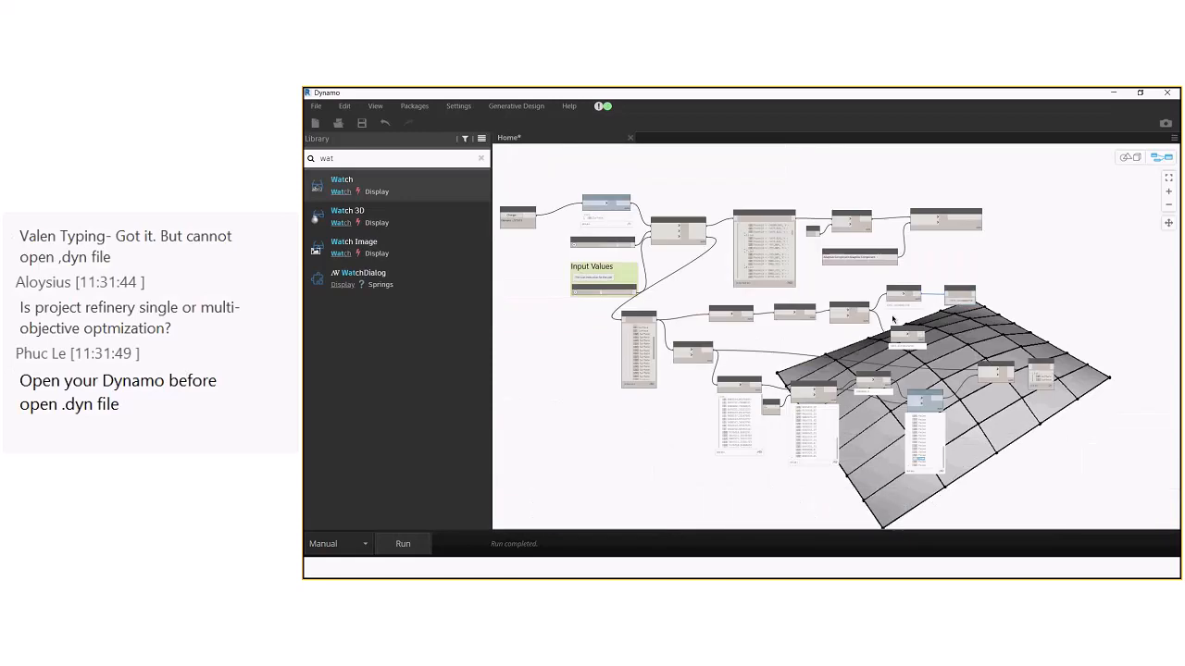
middle_drag(894, 321, 994, 345)
scroll(754, 306, up, 1)
scroll(704, 288, up, 4)
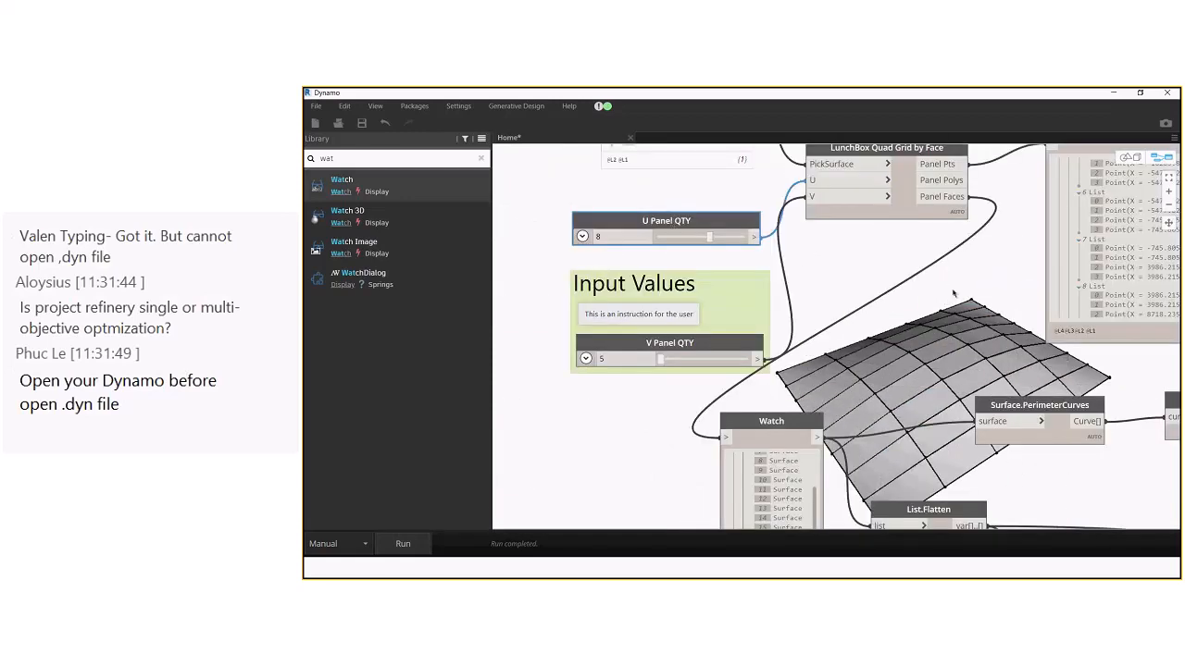
middle_drag(953, 294, 519, 227)
middle_drag(1139, 301, 872, 276)
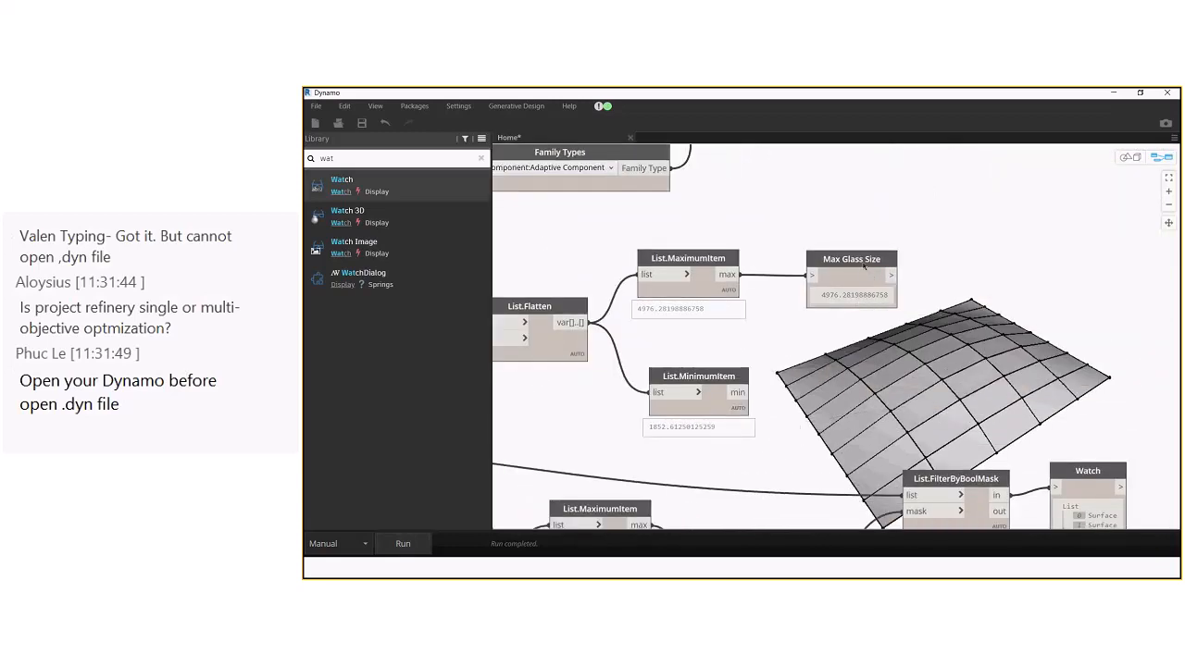
scroll(869, 288, up, 3)
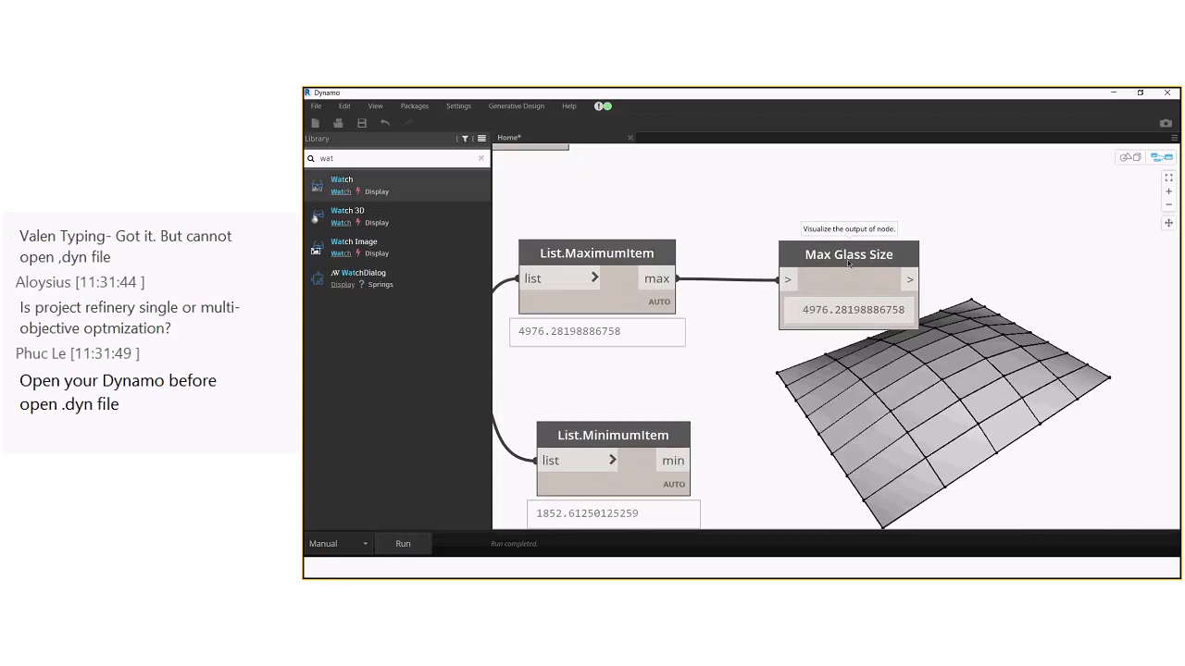
Show the list of generative design preparation steps in the presentation again and go back to the Dynamo graph
click(779, 563)
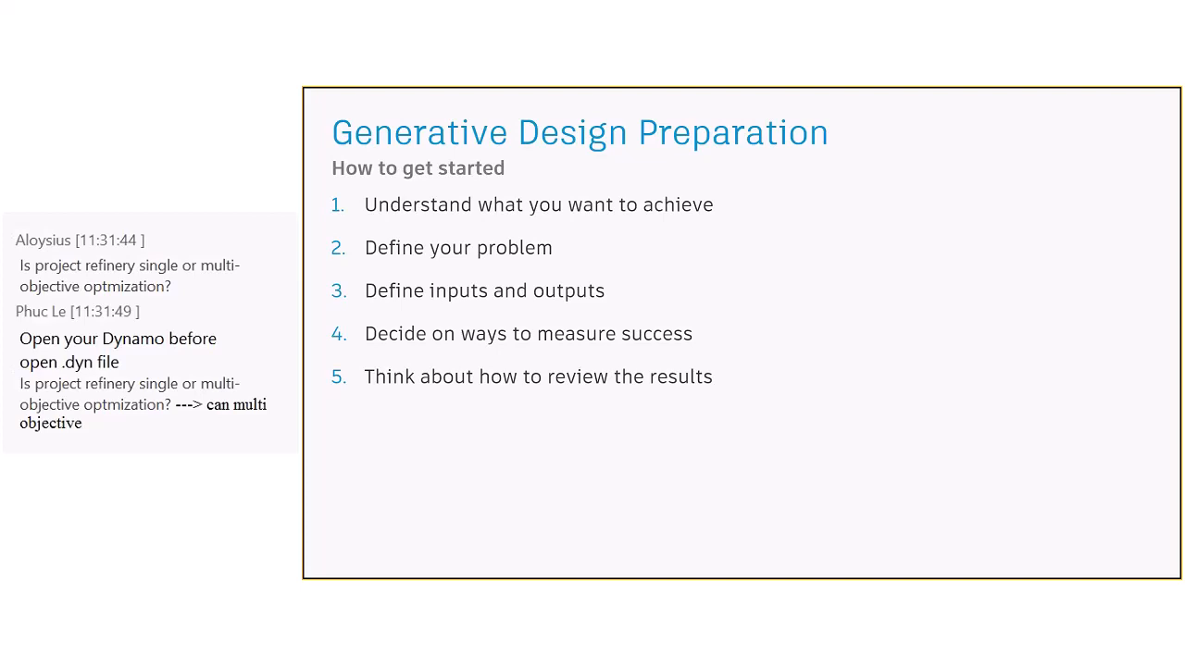
key(super)
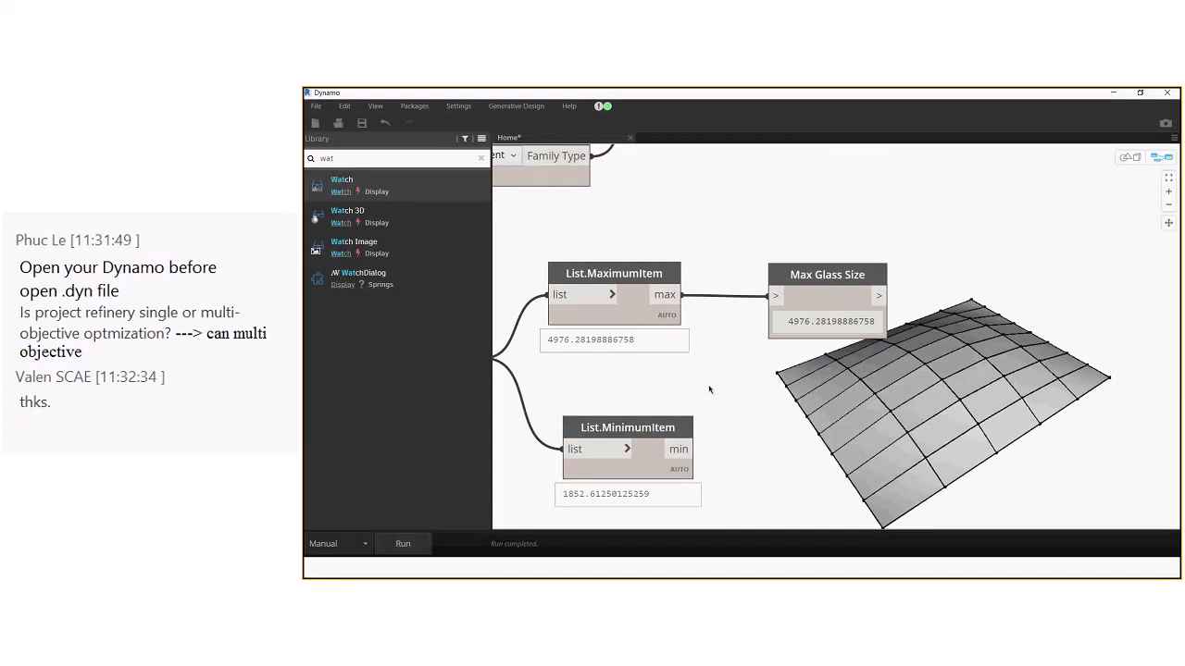
Search the node library for the data remember node and clear the search again
scroll(710, 390, down, 2)
middle_drag(710, 390, 1055, 392)
scroll(775, 394, down, 5)
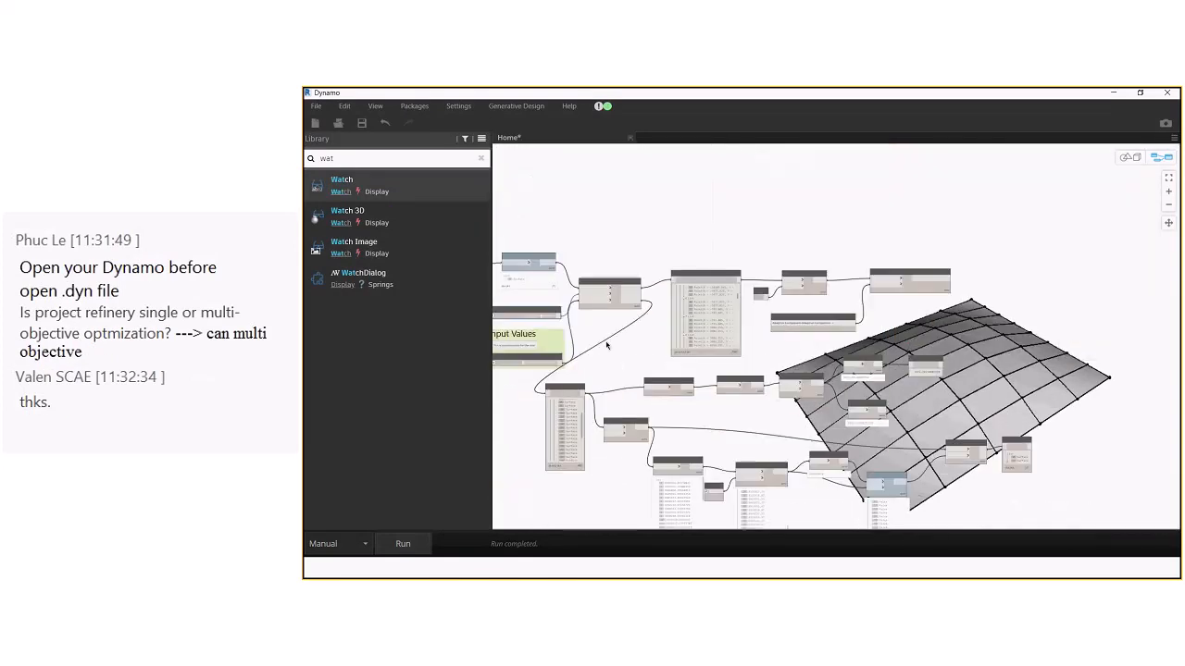
middle_drag(606, 344, 728, 328)
scroll(729, 327, up, 2)
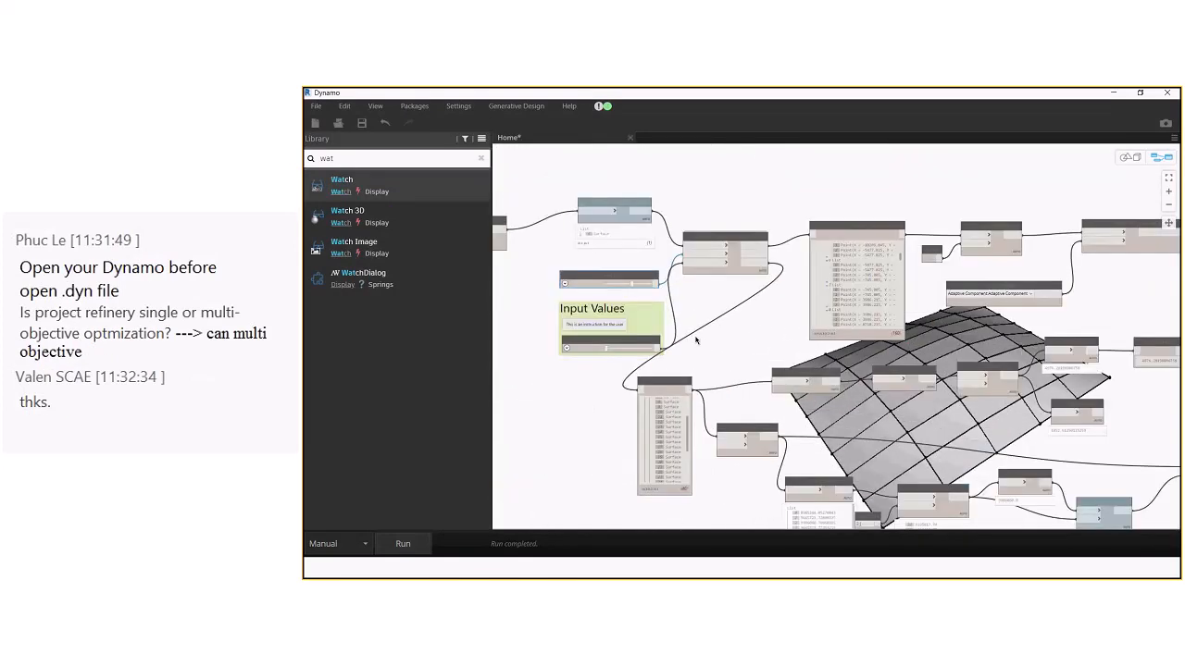
scroll(696, 341, up, 2)
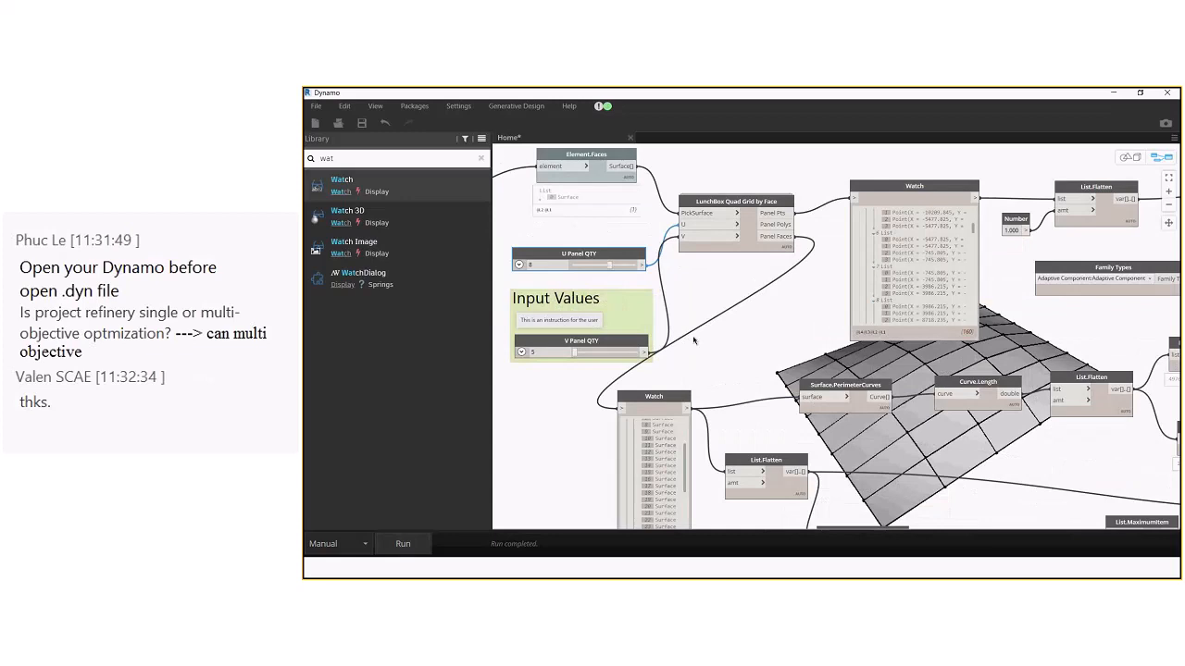
click(480, 159)
text(data remb)
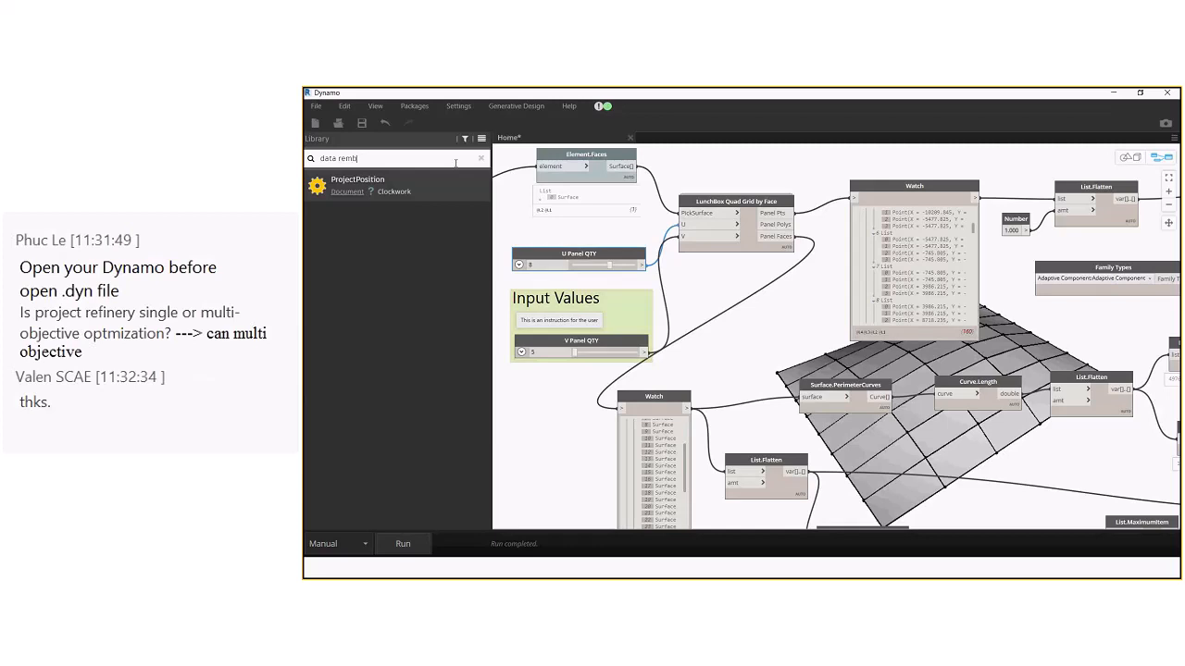
key(BackSpace)
key(BackSpace)
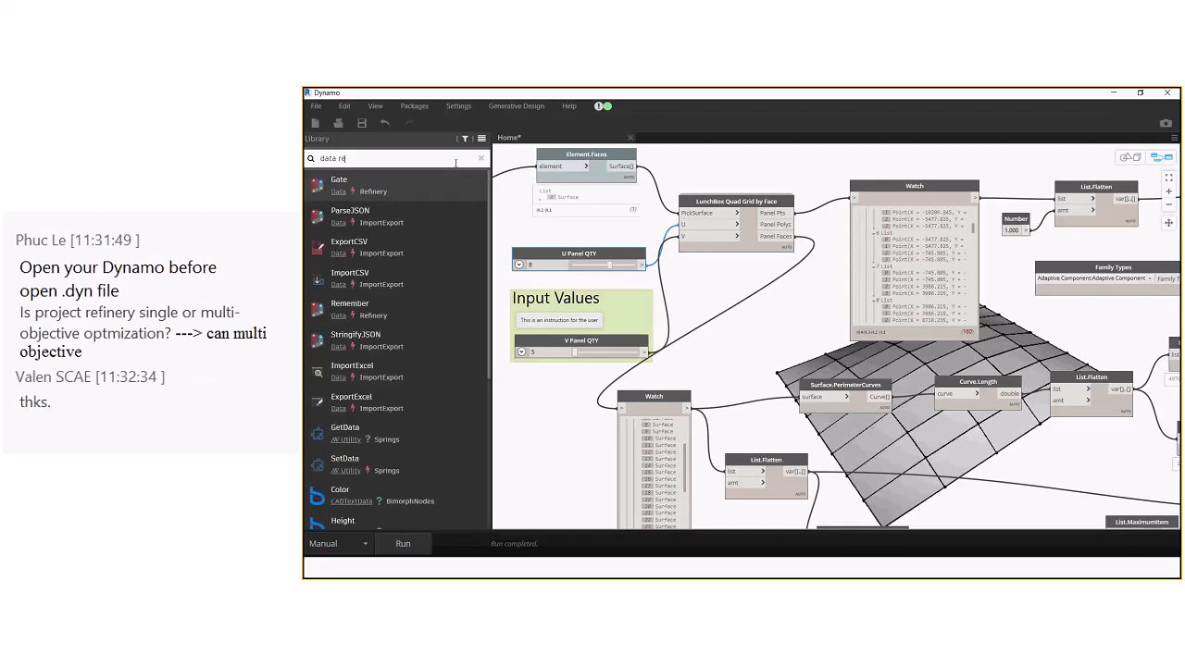
key(BackSpace)
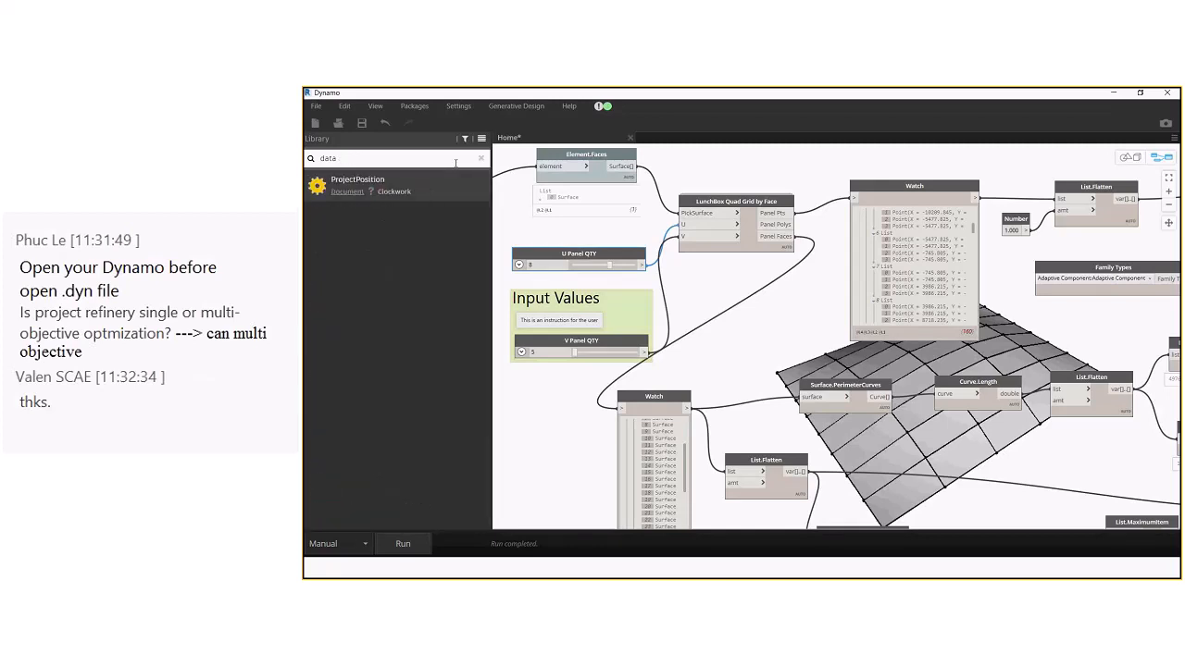
scroll(389, 274, down, 3)
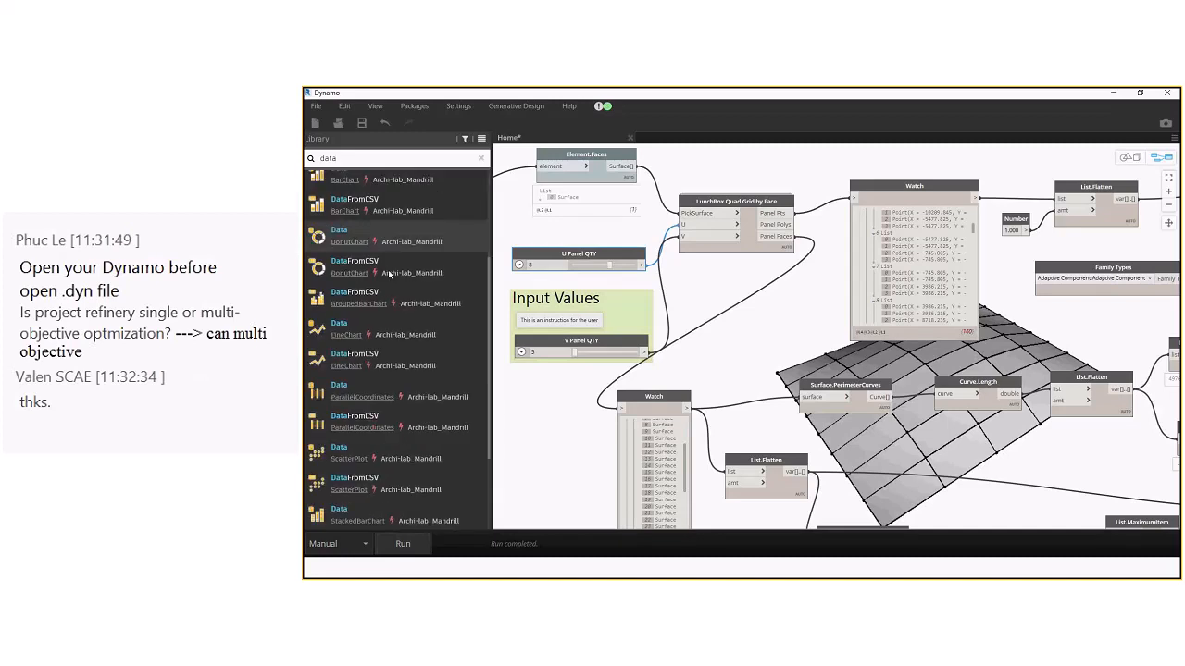
click(480, 158)
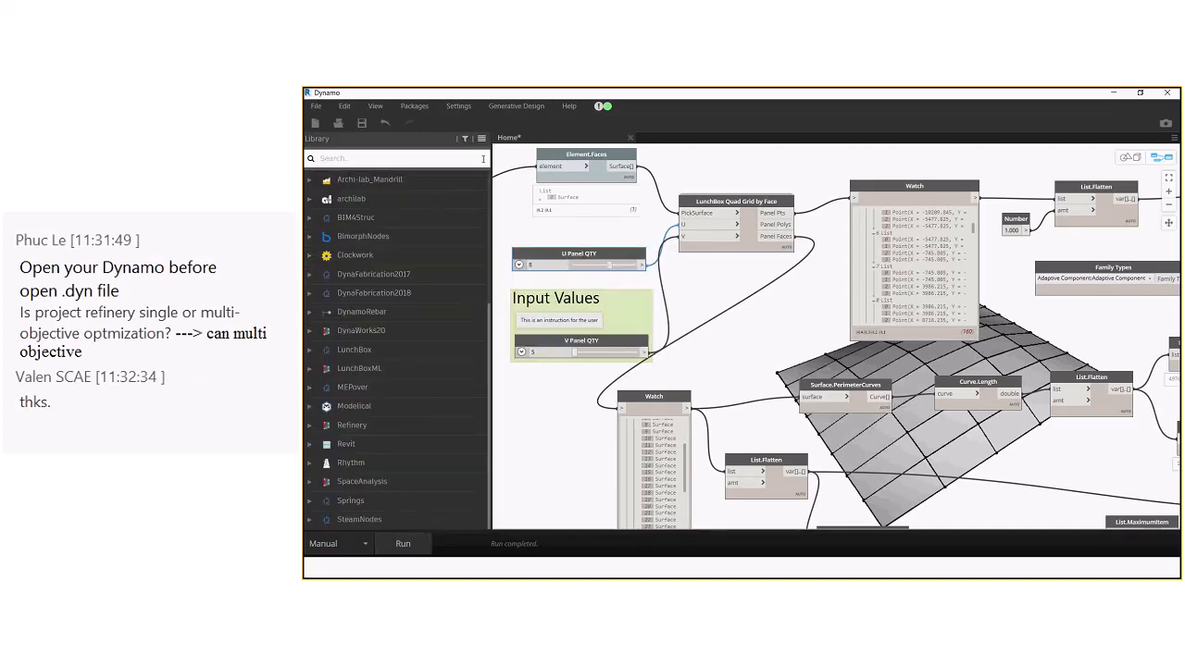
Add a Data.Remember node from the Refinery package and place it in the free space below the LunchBox Quad Grid by Face node
click(310, 426)
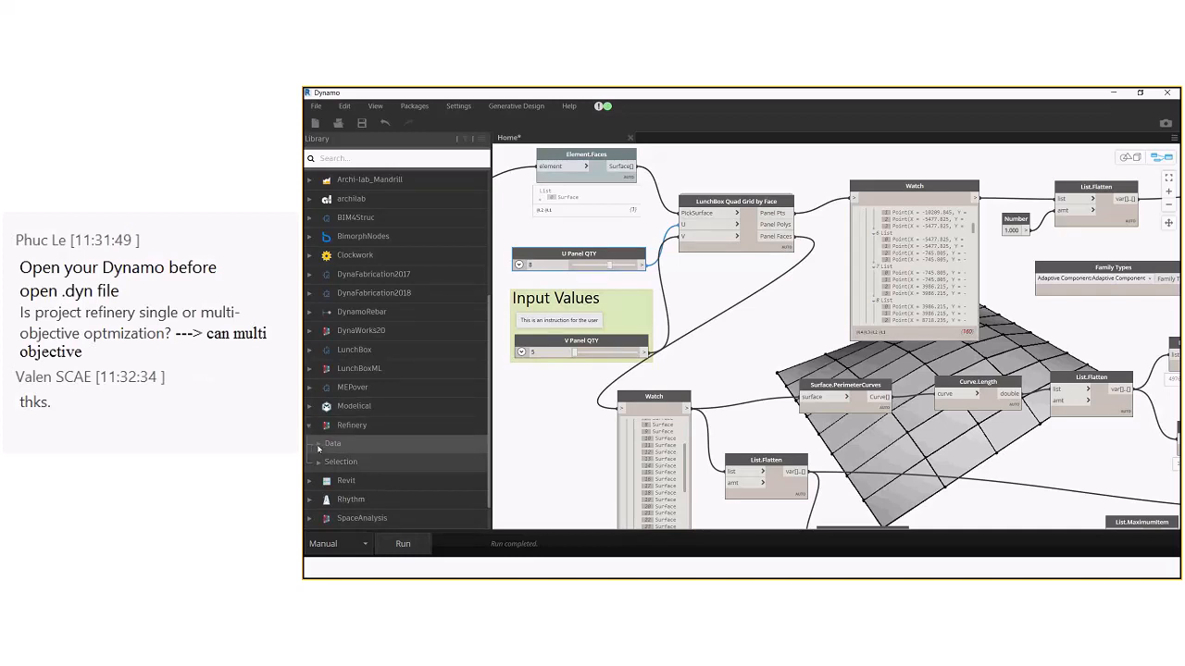
click(318, 445)
click(365, 480)
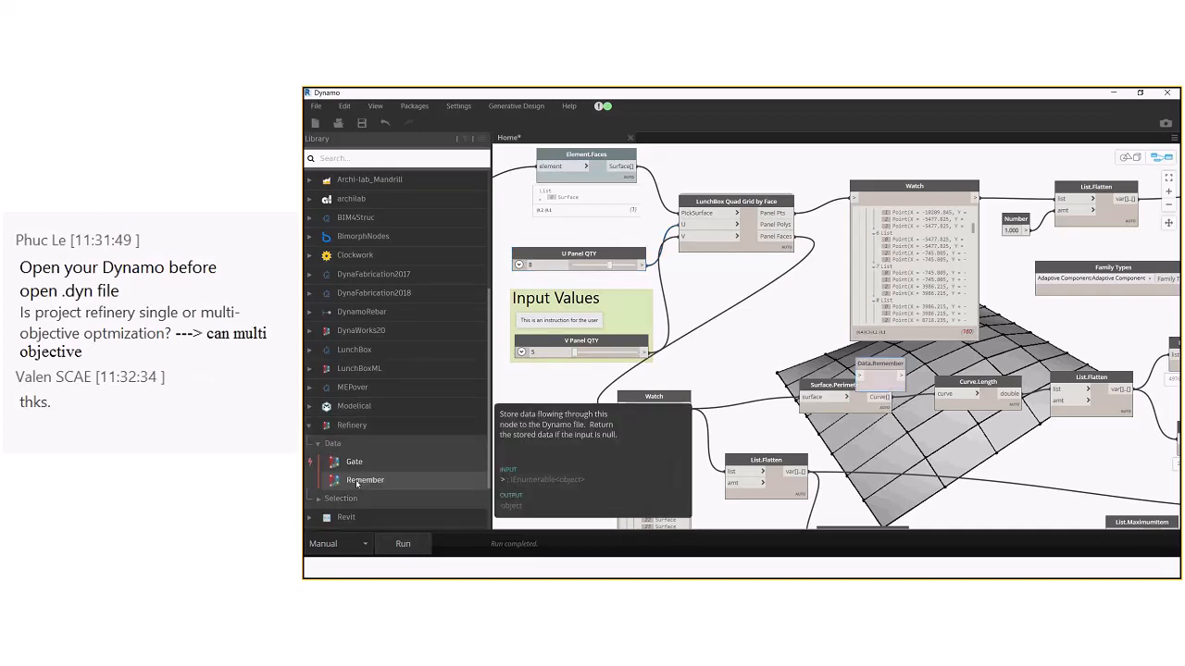
drag(877, 372, 767, 319)
scroll(777, 328, up, 2)
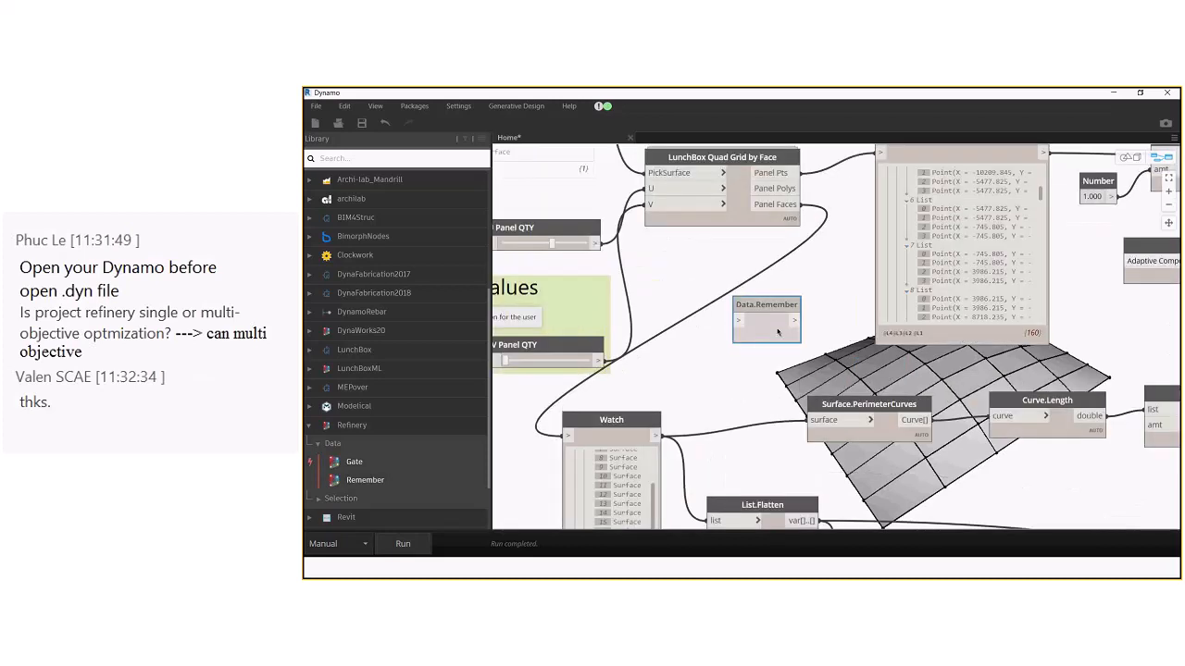
scroll(777, 331, up, 3)
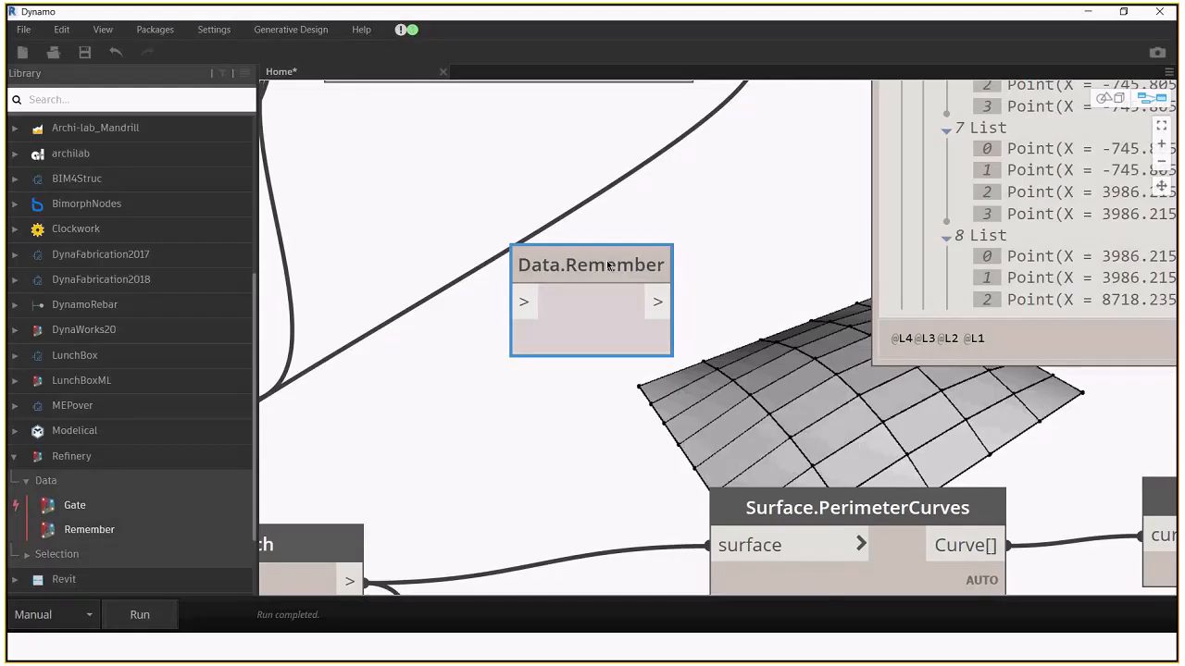
mouse_move(608, 265)
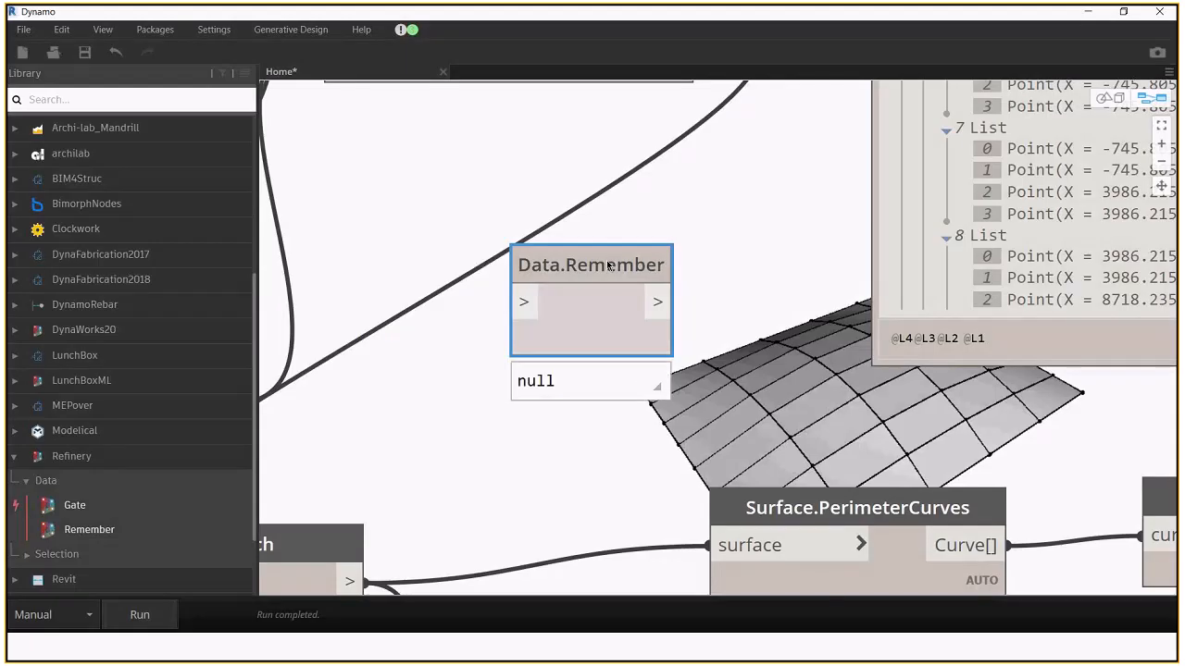
scroll(608, 265, down, 1)
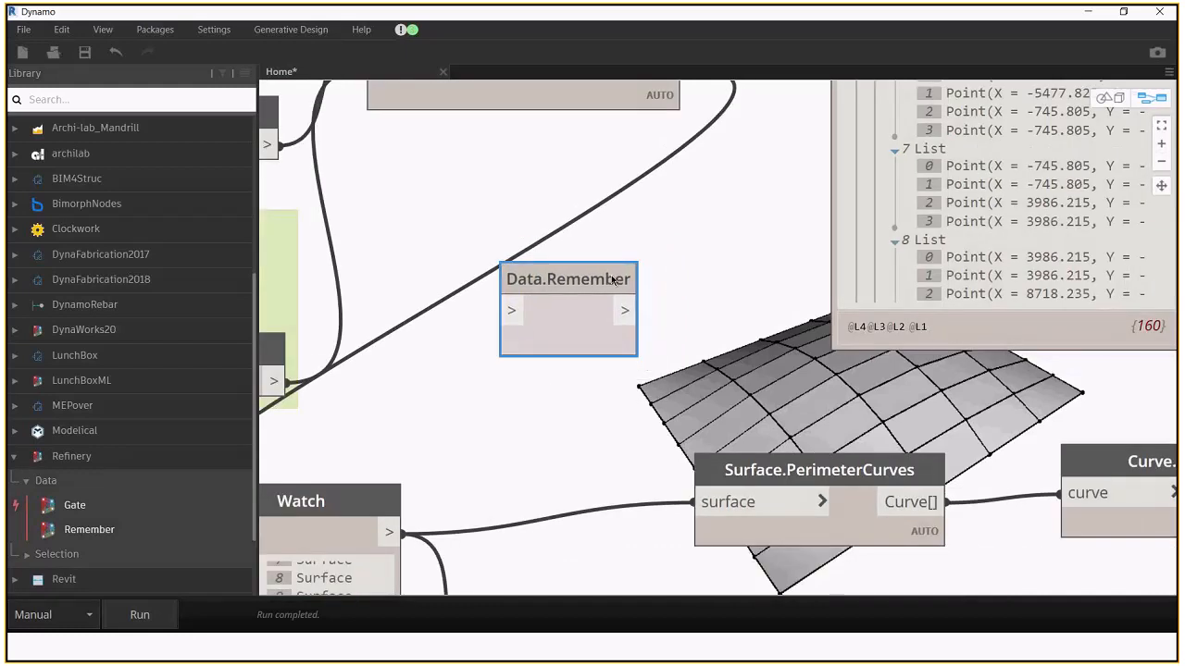
click(679, 264)
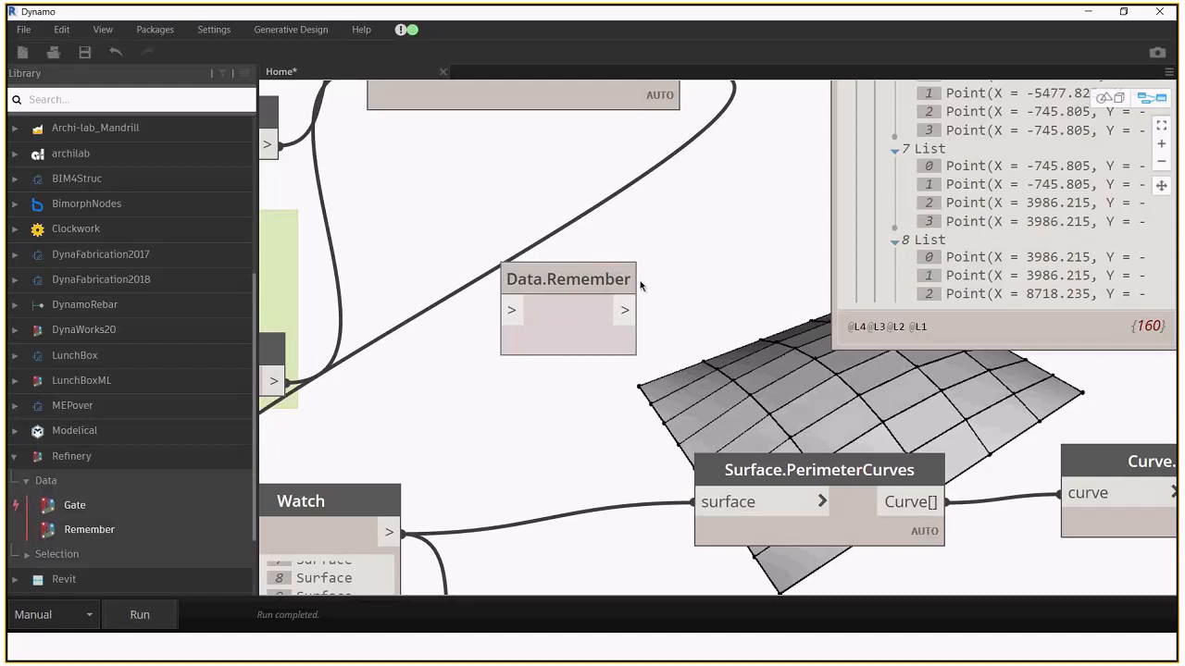
Wire the Data.Remember node between the Panel Pts output of LunchBox Quad Grid by Face and its Watch node
scroll(654, 290, down, 1)
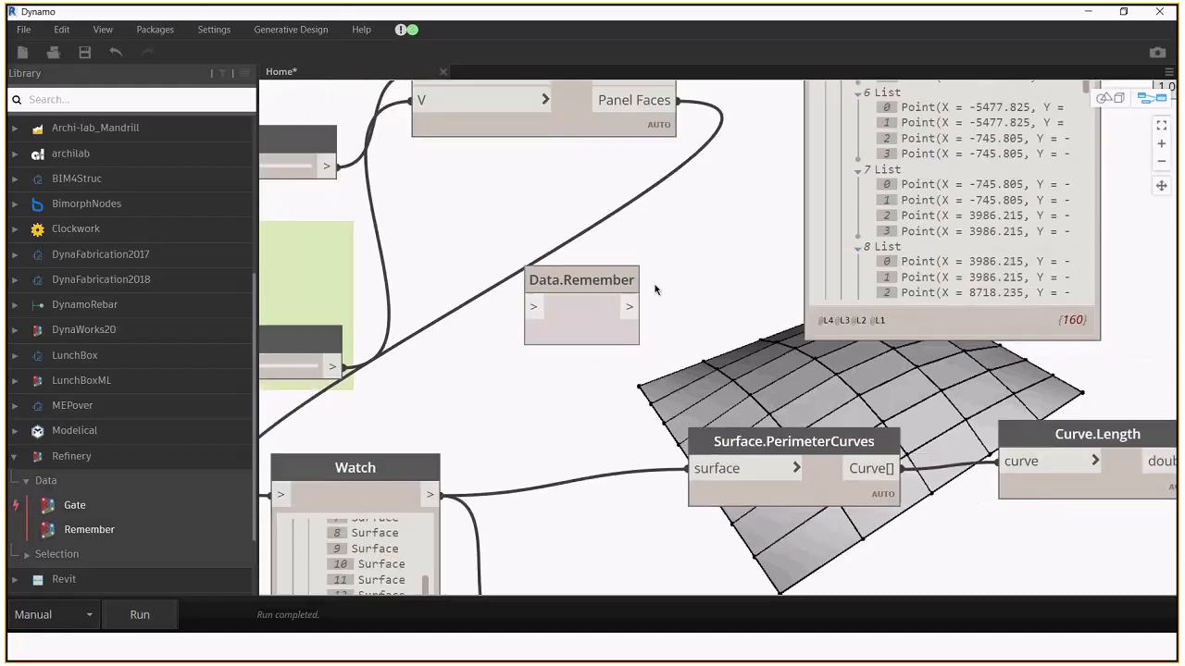
scroll(654, 290, down, 1)
scroll(638, 269, down, 1)
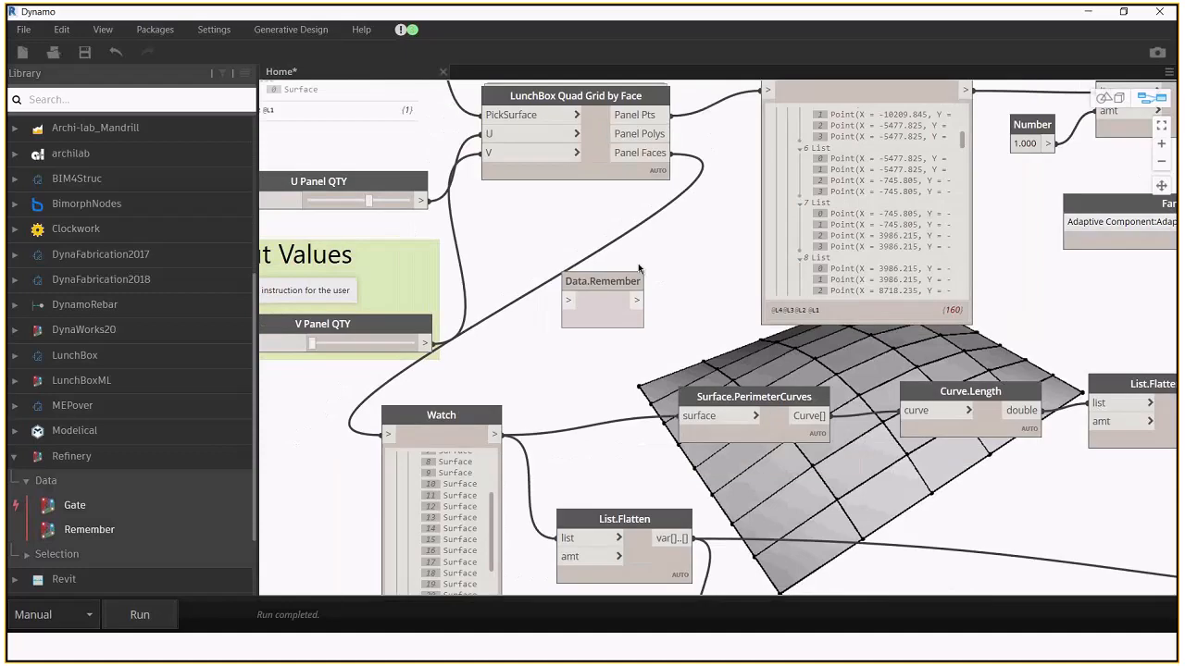
middle_drag(639, 268, 876, 365)
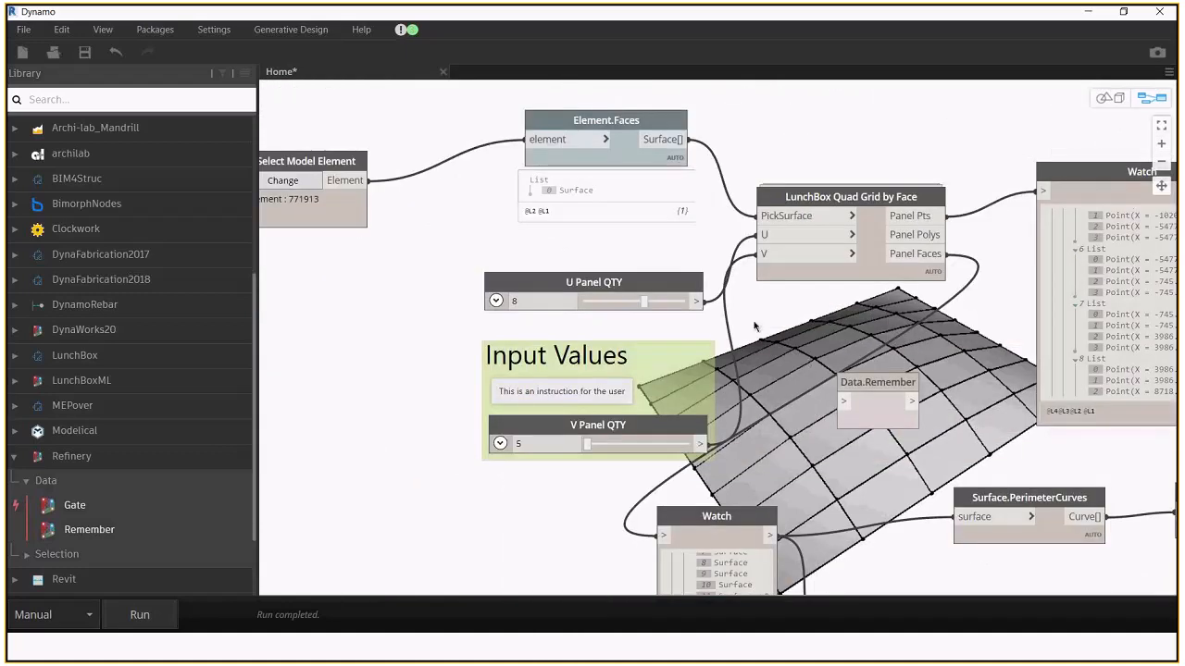
middle_drag(754, 325, 327, 263)
middle_drag(634, 286, 318, 319)
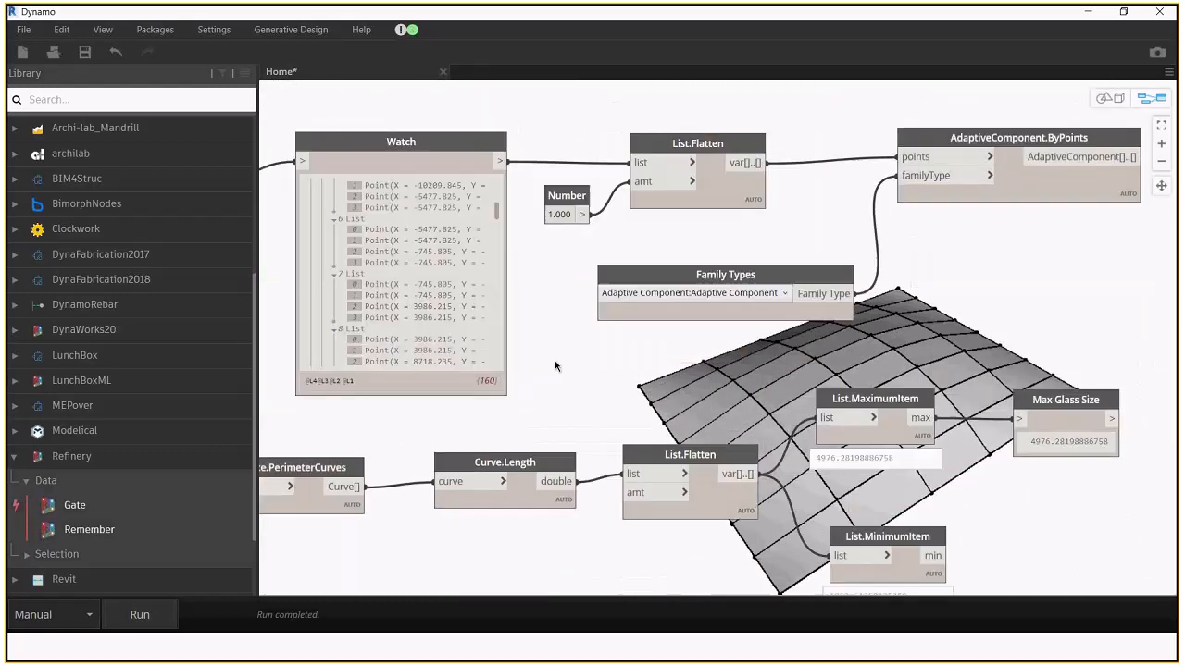
middle_drag(617, 367, 905, 363)
drag(483, 351, 580, 289)
drag(553, 183, 805, 151)
drag(599, 289, 682, 156)
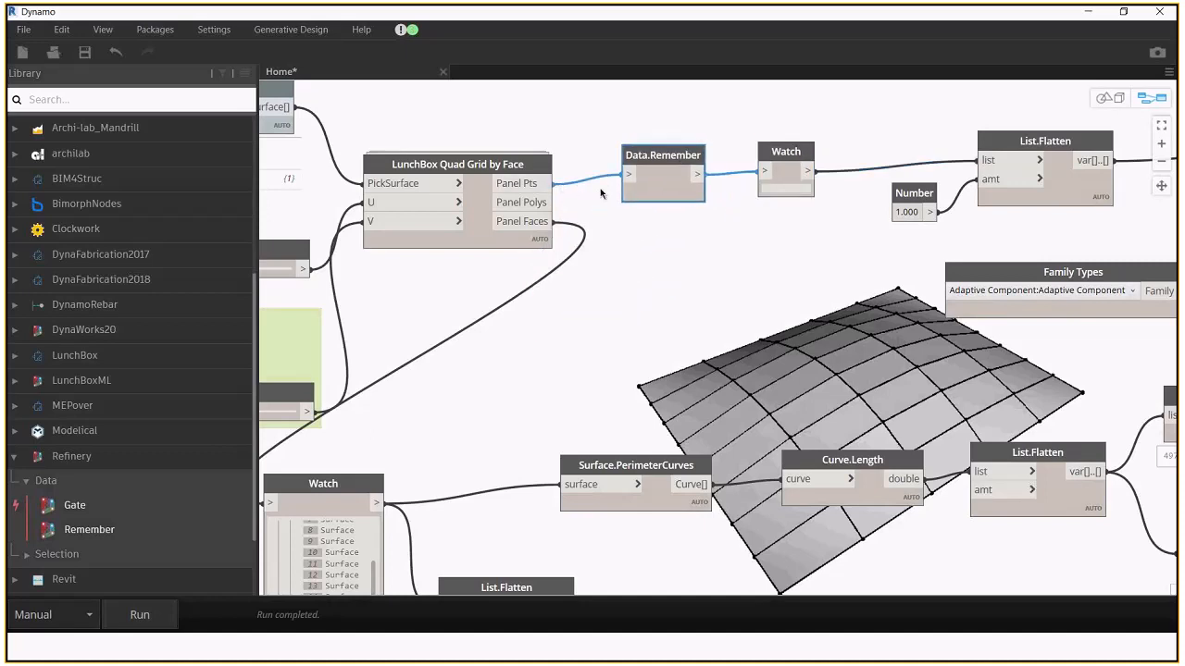
Move the surface list's Watch node and the List.Flatten node it feeds further right in the graph
middle_drag(640, 253, 487, 273)
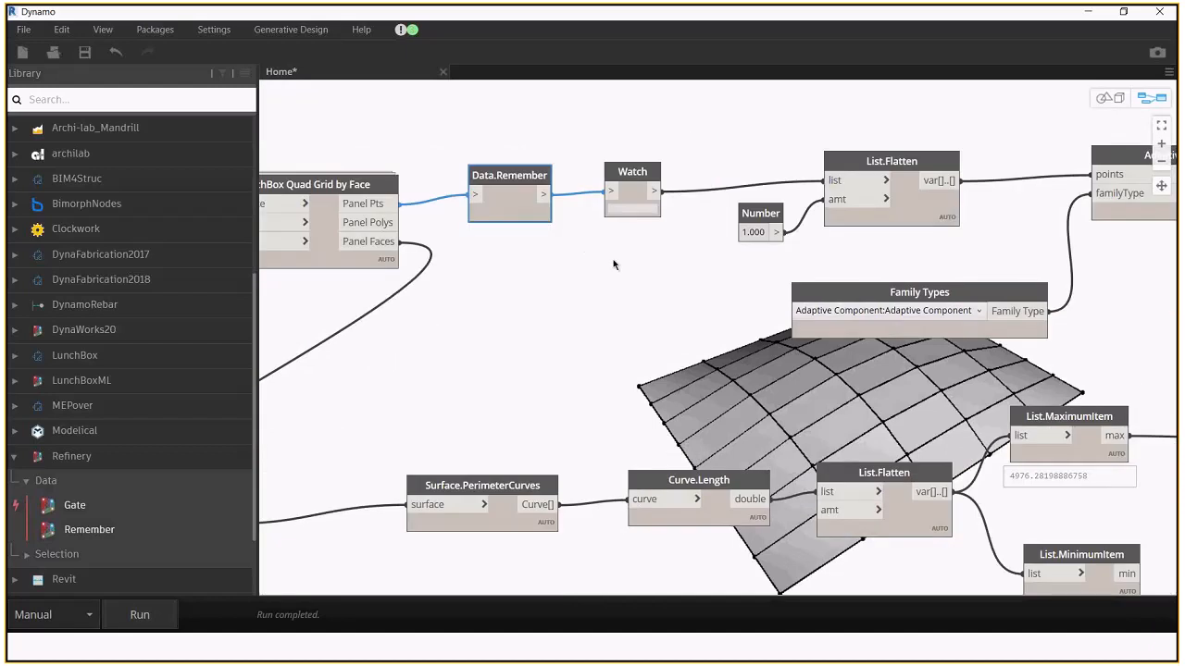
middle_drag(583, 238, 507, 300)
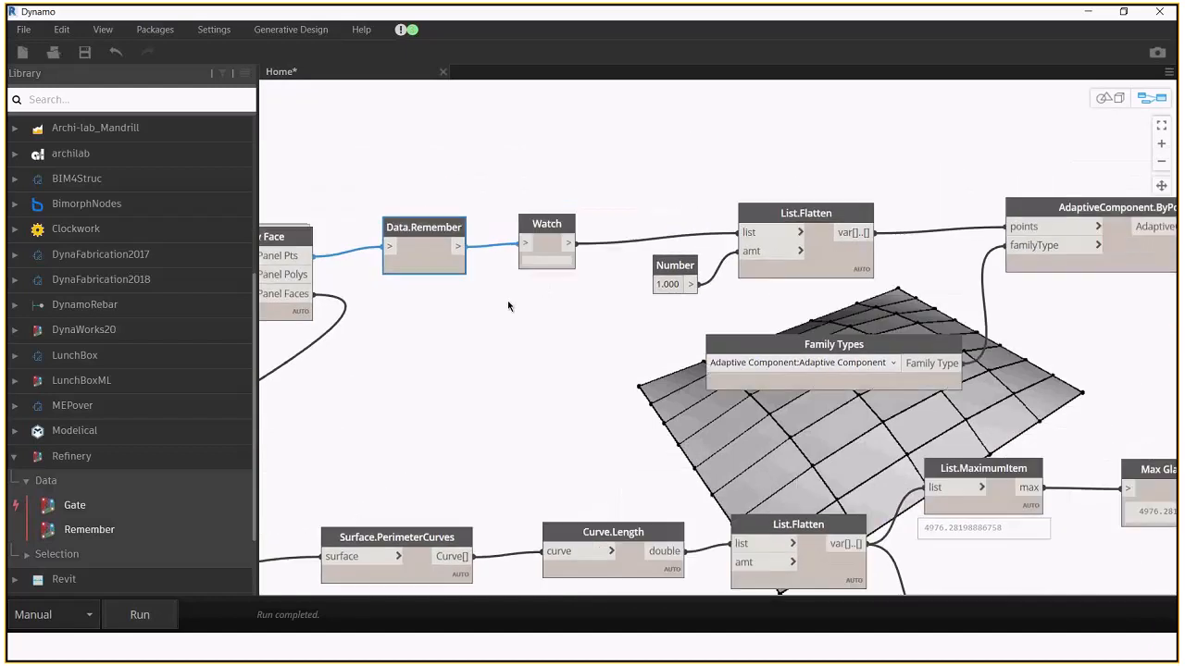
middle_drag(522, 441, 838, 280)
scroll(839, 279, down, 1)
drag(585, 488, 666, 489)
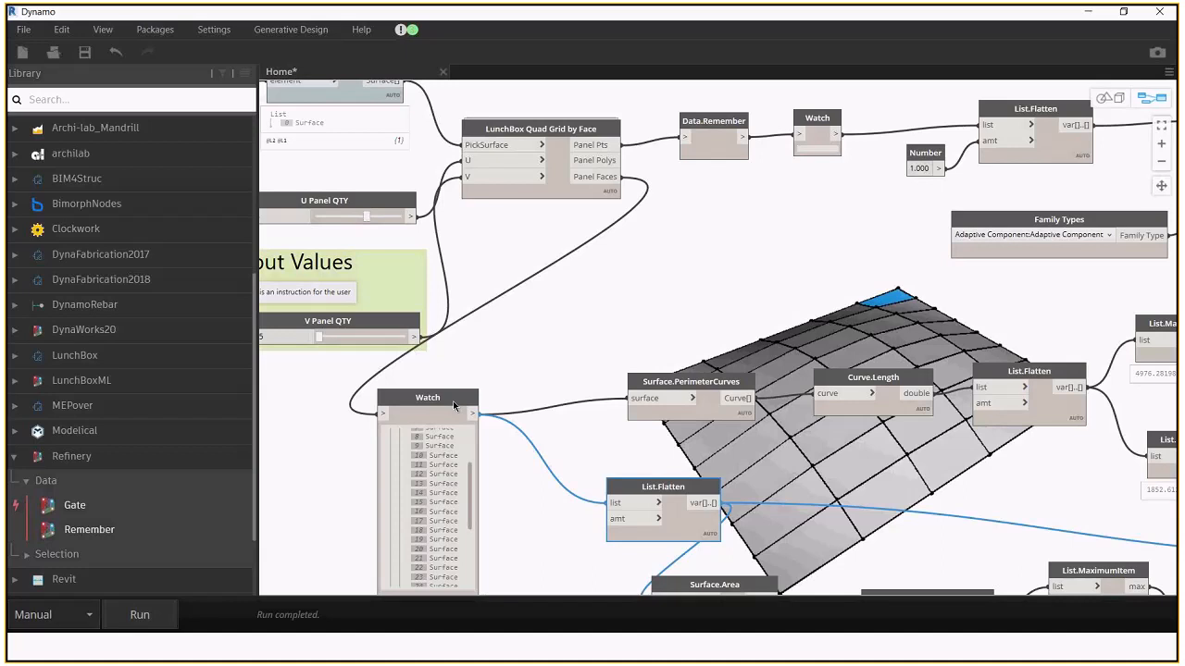
drag(453, 400, 555, 433)
Add a second Data.Remember node and wire it between the Panel Faces output and the Watch node of the surface list
click(231, 102)
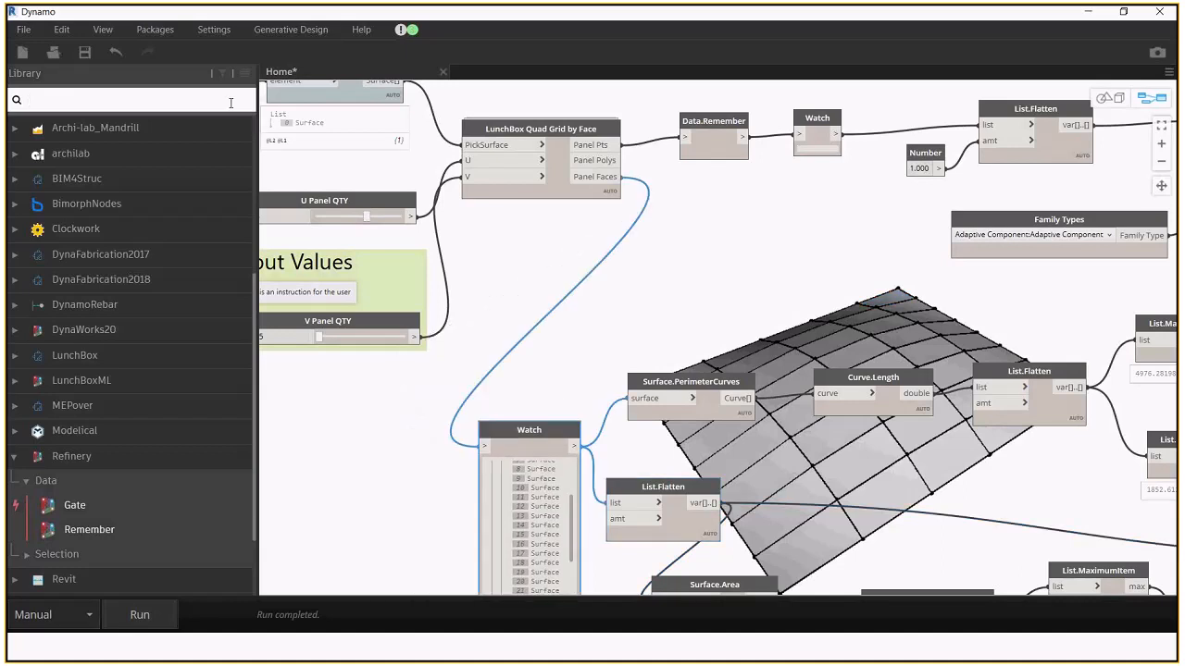
click(89, 530)
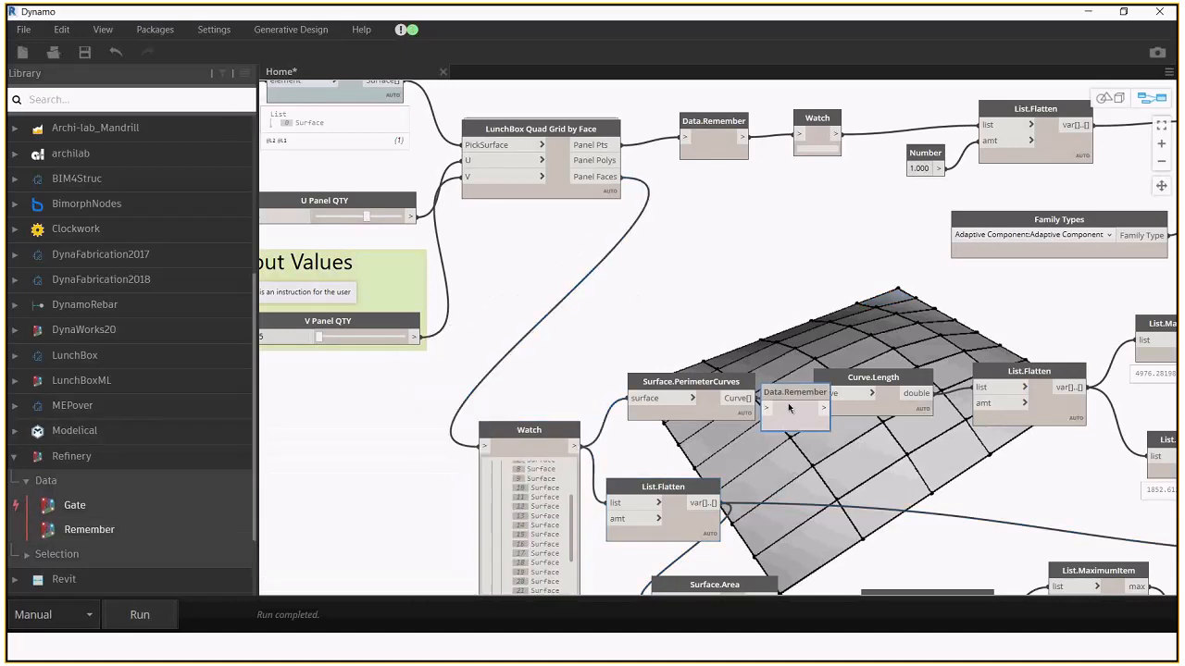
drag(787, 388, 581, 266)
drag(618, 177, 553, 281)
drag(609, 281, 483, 446)
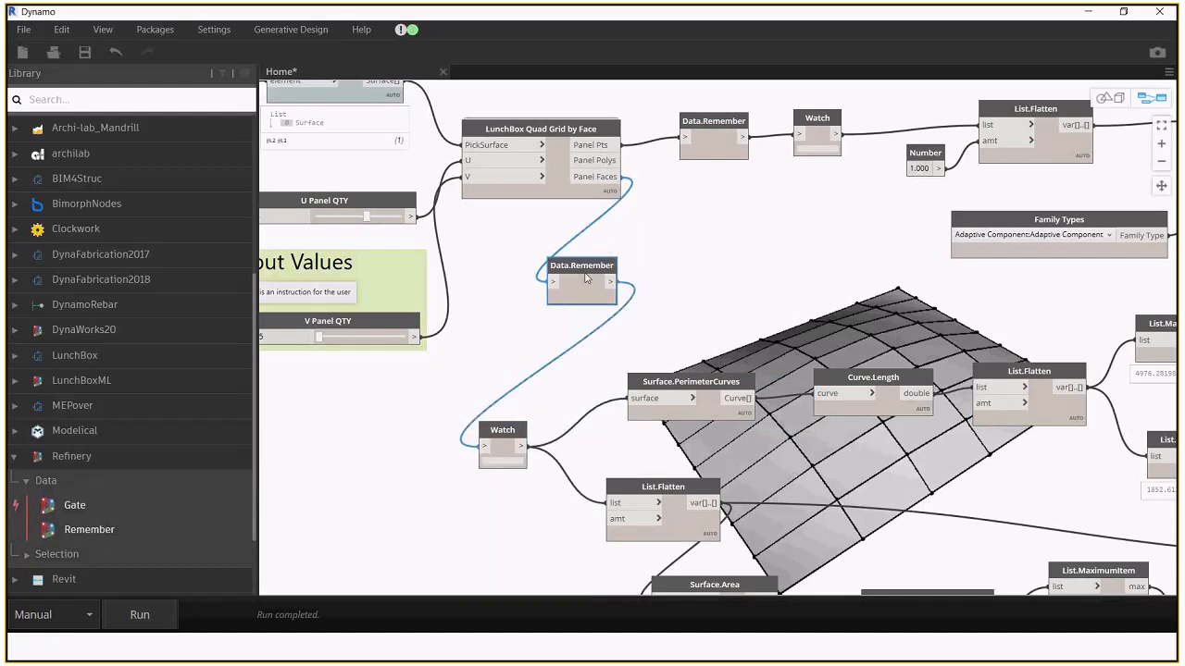
drag(587, 267, 666, 266)
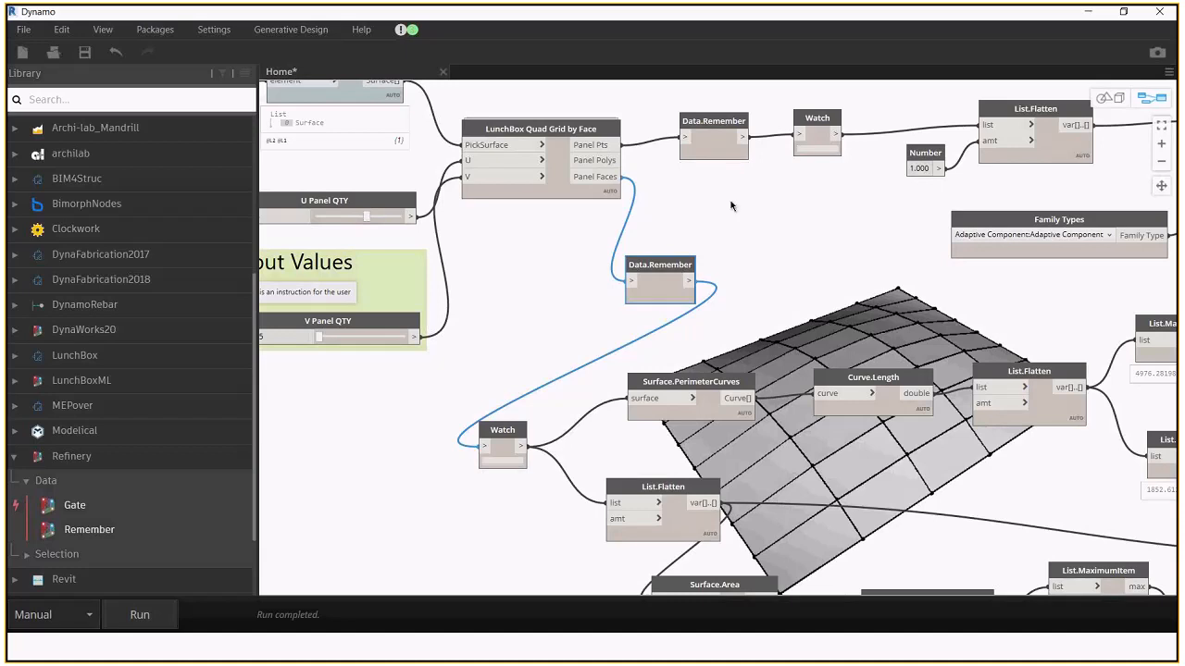
Check that U Panel QTY is flagged as an input and Max Glass Size as an output
scroll(753, 252, down, 2)
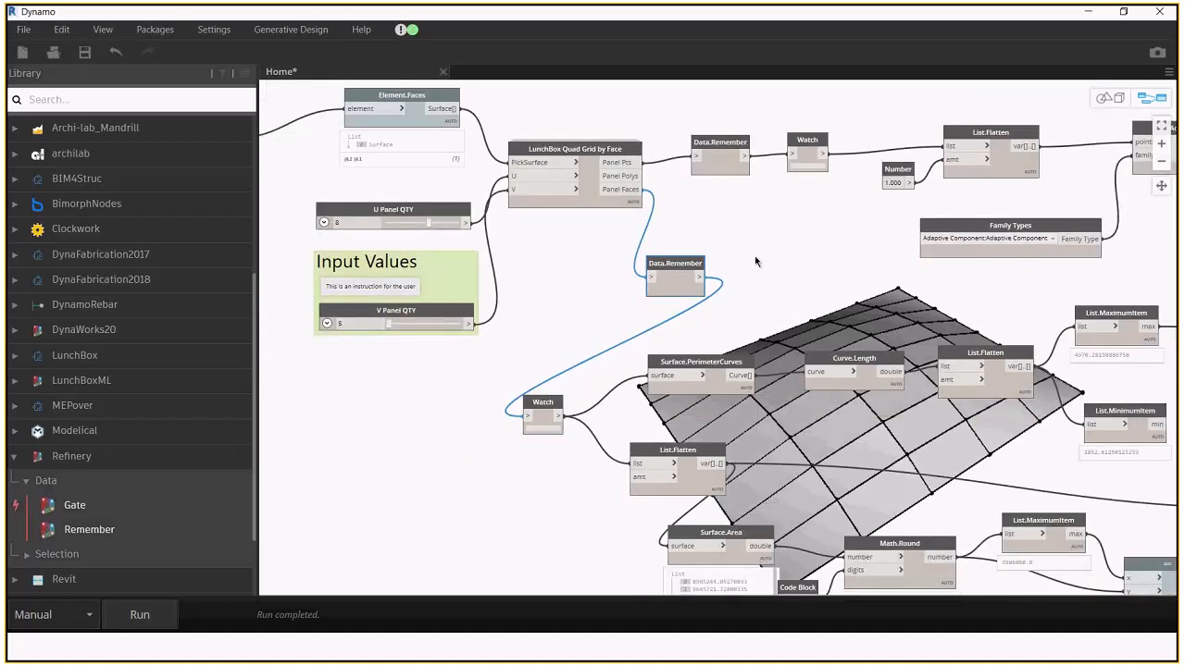
middle_drag(755, 261, 788, 284)
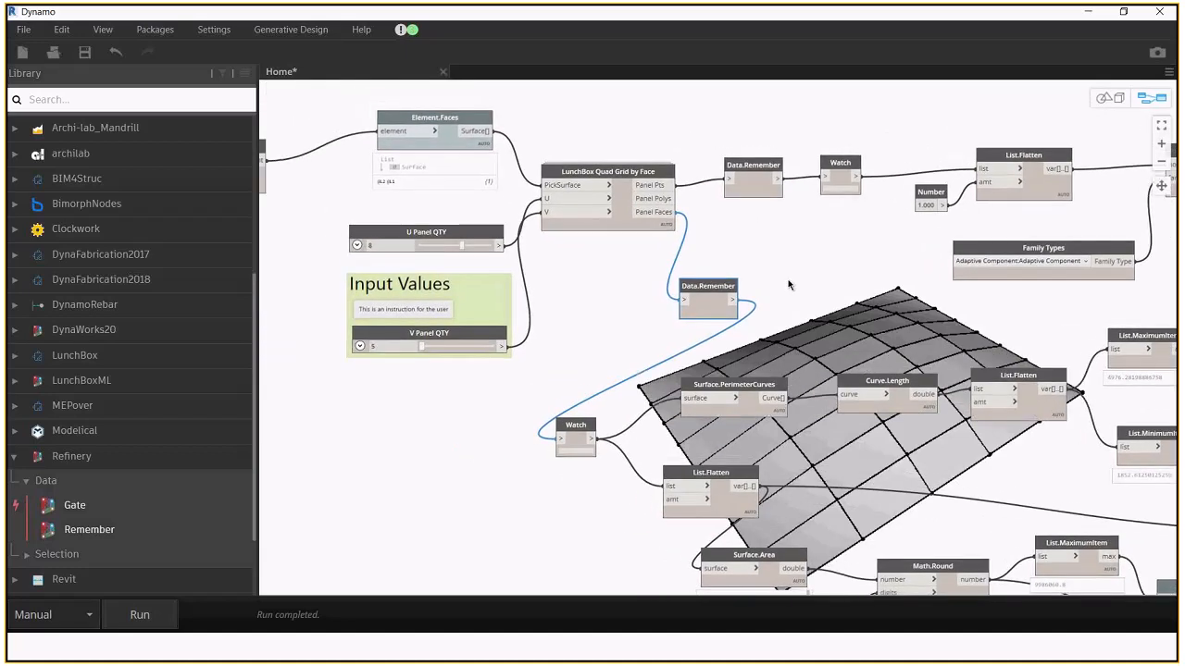
click(441, 234)
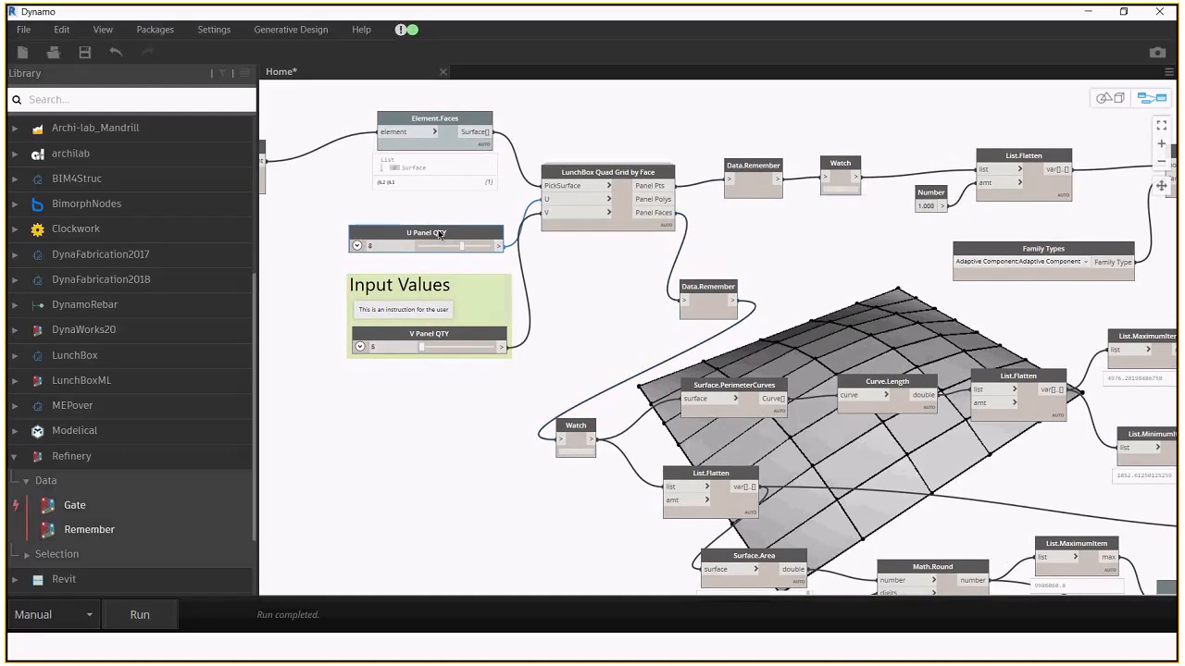
right_click(441, 234)
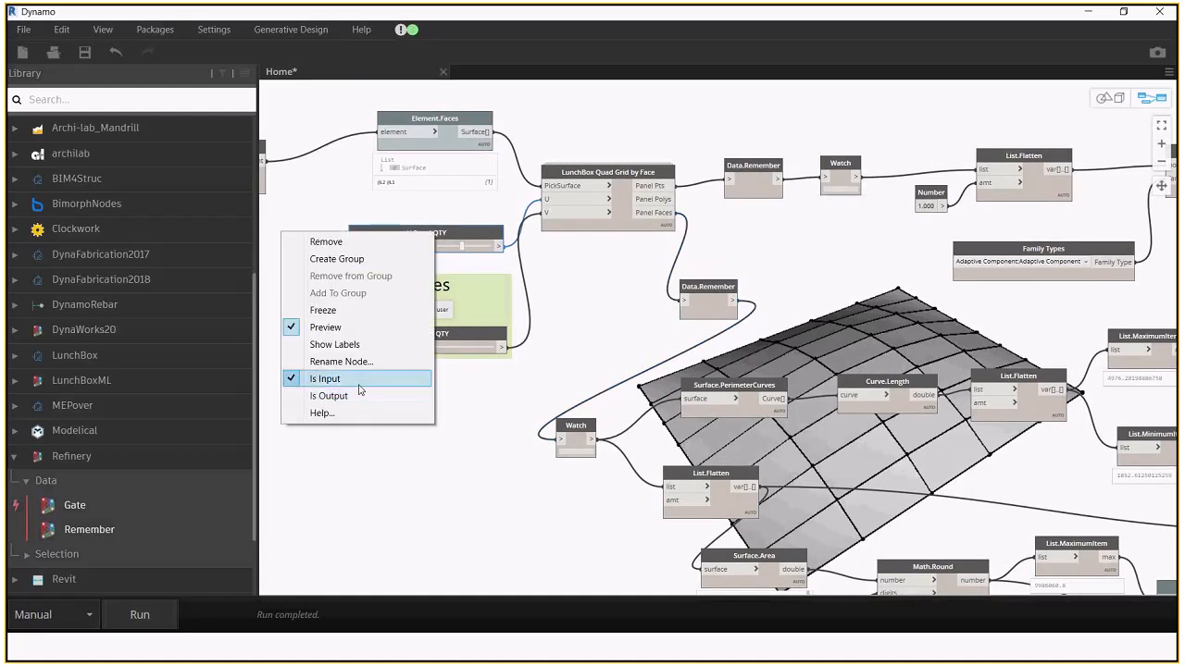
click(484, 455)
middle_drag(484, 456, 196, 434)
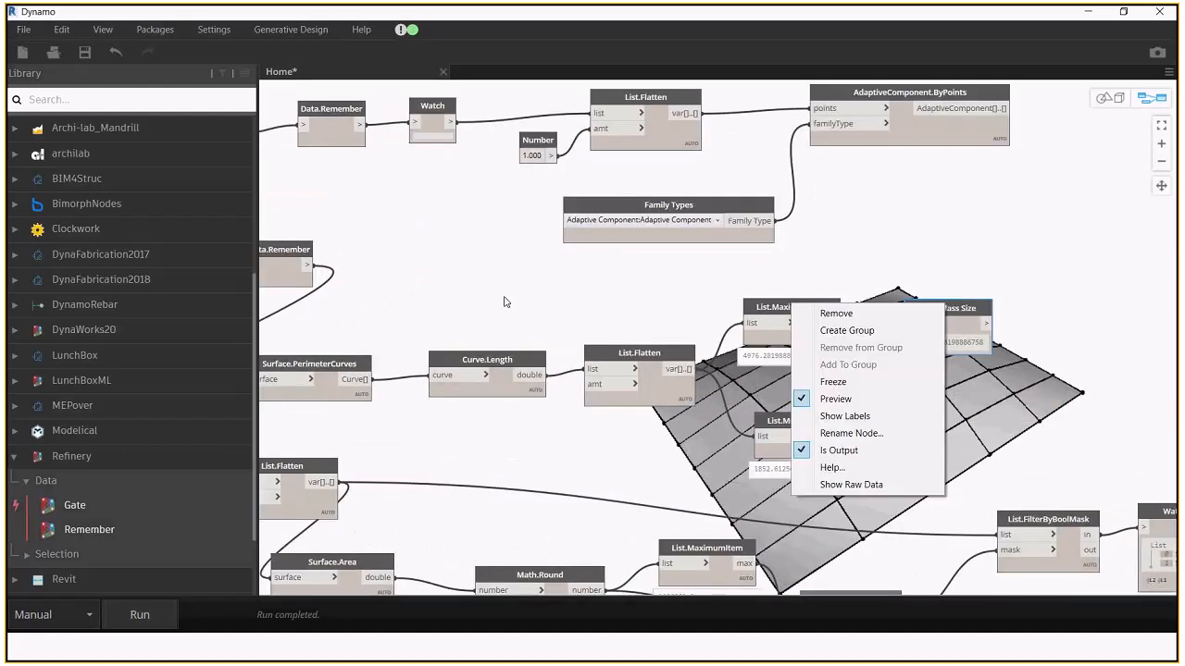
click(501, 302)
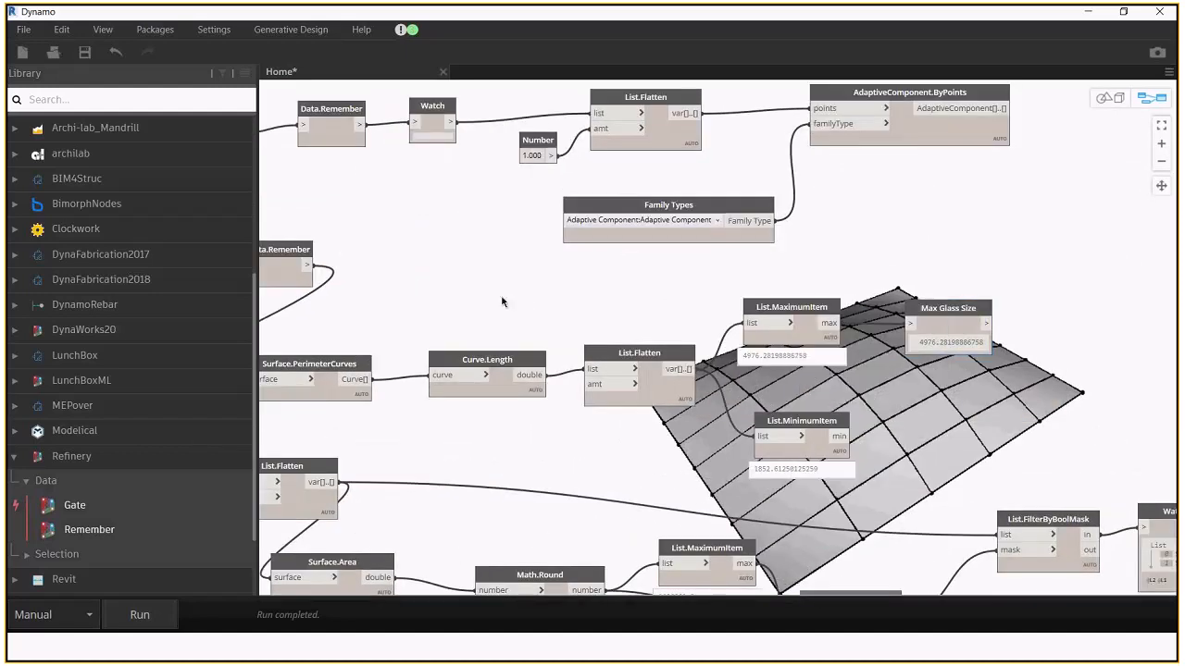
Shift both Data.Remember nodes slightly to the left between LunchBox Quad Grid by Face and their Watch nodes
middle_drag(502, 301, 833, 370)
click(609, 324)
scroll(725, 307, up, 3)
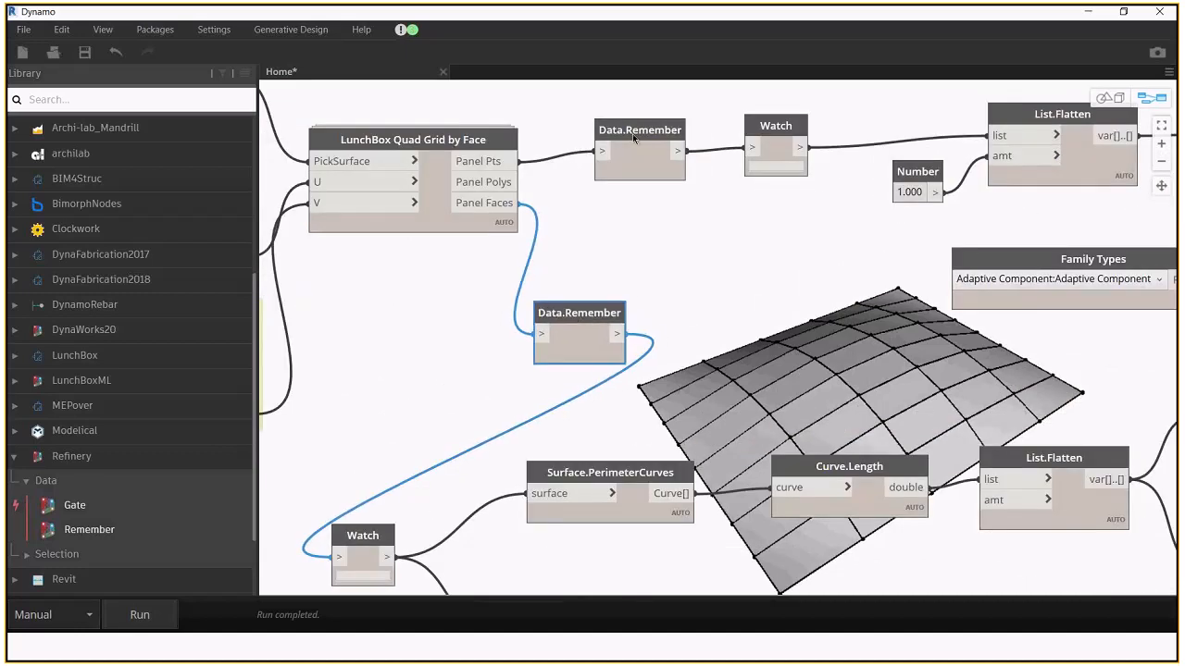
drag(632, 134, 621, 127)
drag(552, 311, 514, 329)
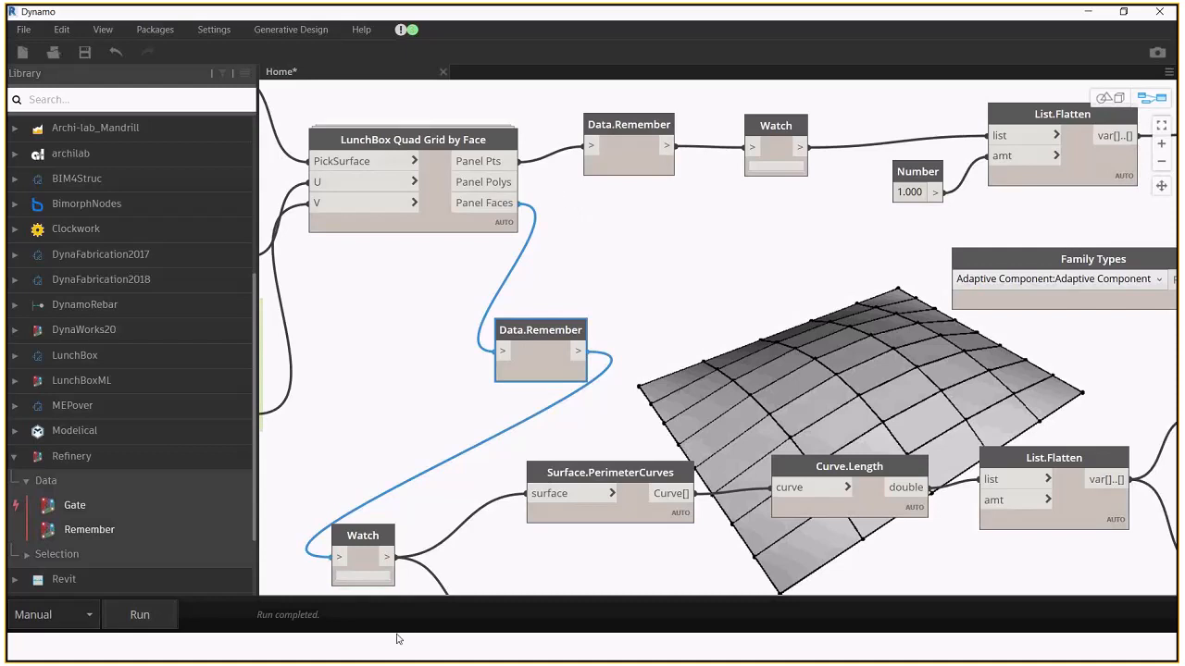
Save the graph to the Desktop as eworkshop
click(84, 52)
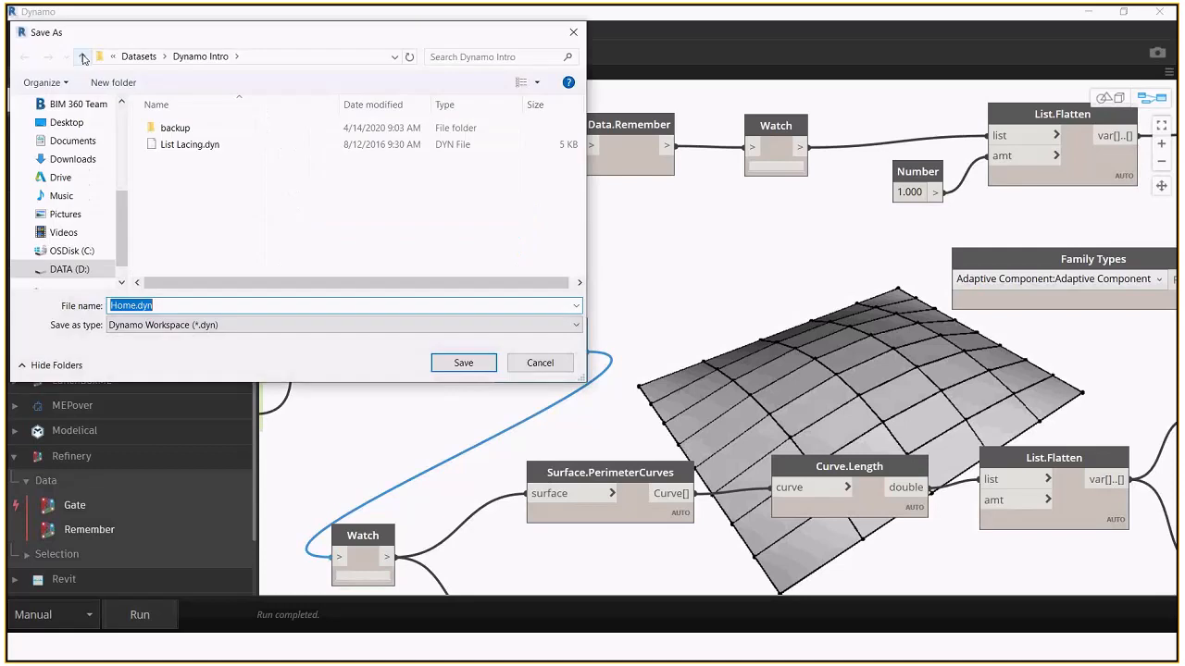
scroll(85, 137, up, 5)
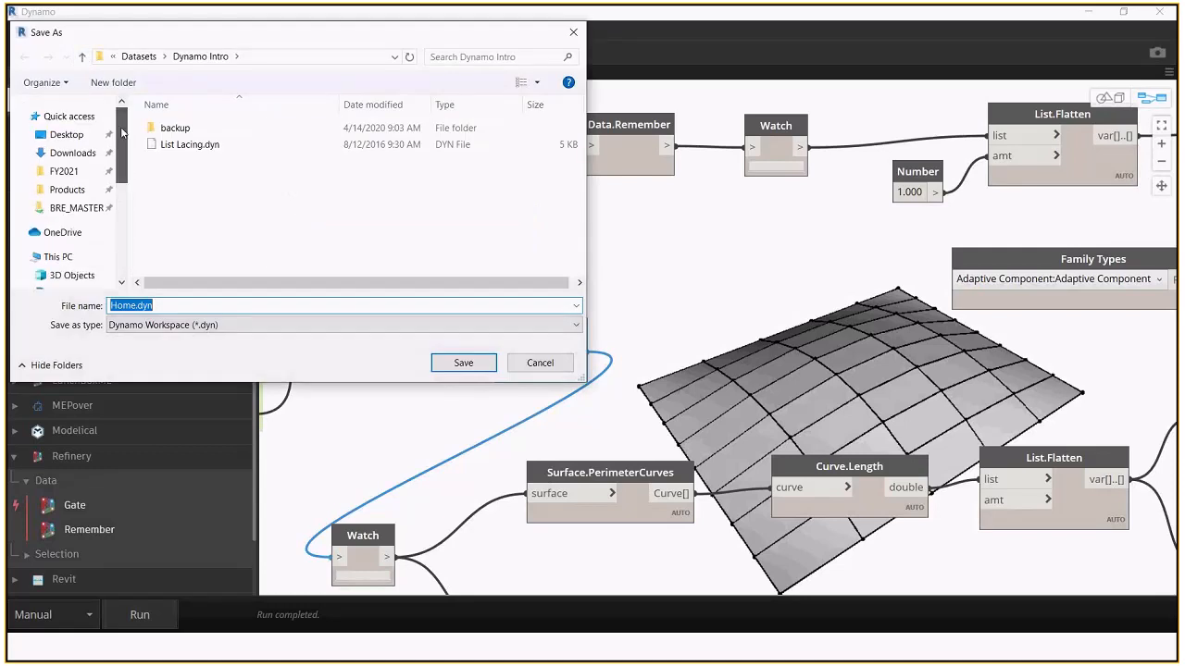
click(84, 137)
click(189, 303)
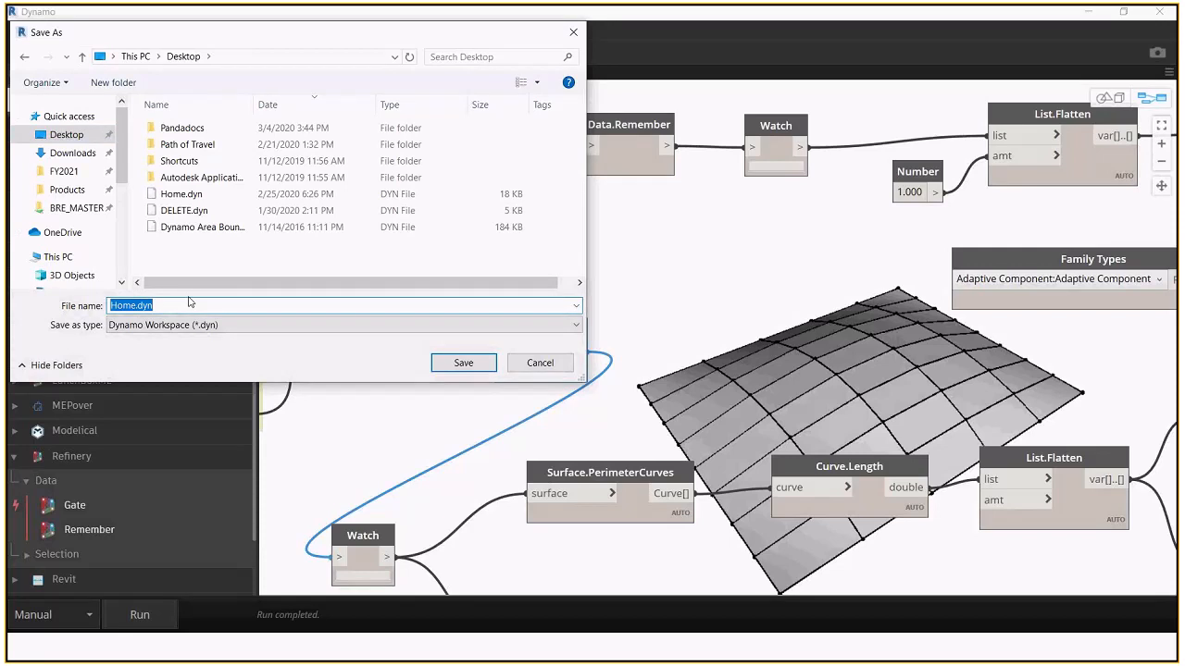
text(eworkshop)
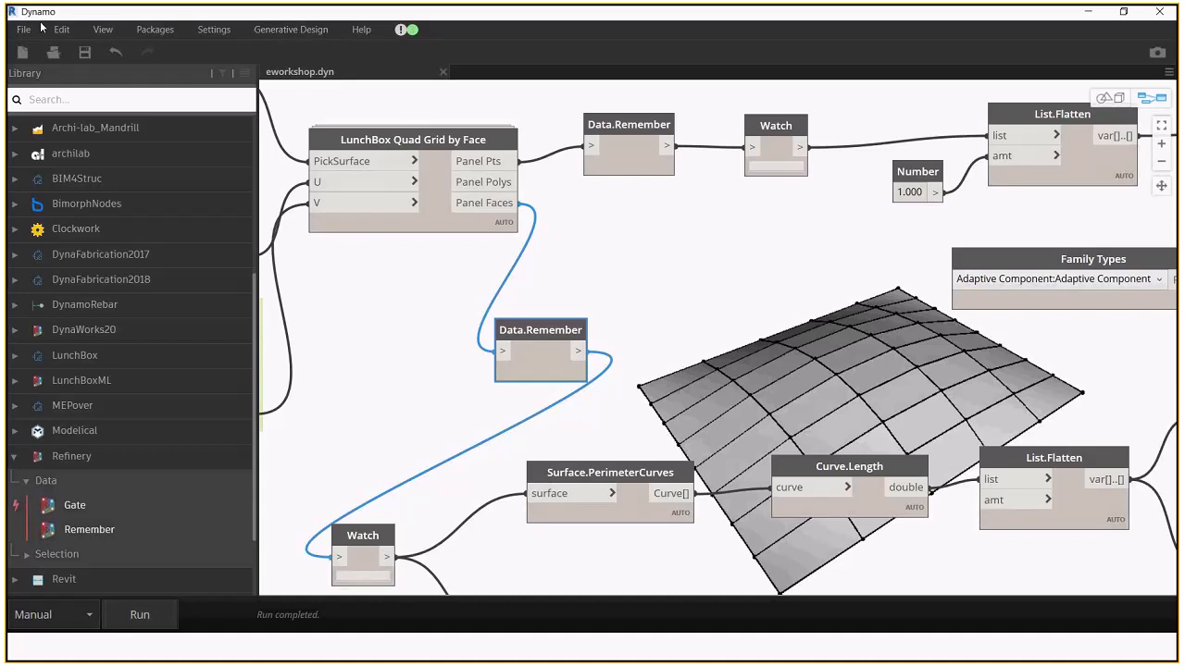
Close the eworkshop graph and open Generative Design.dyn from the workshop's Finish folder
click(267, 34)
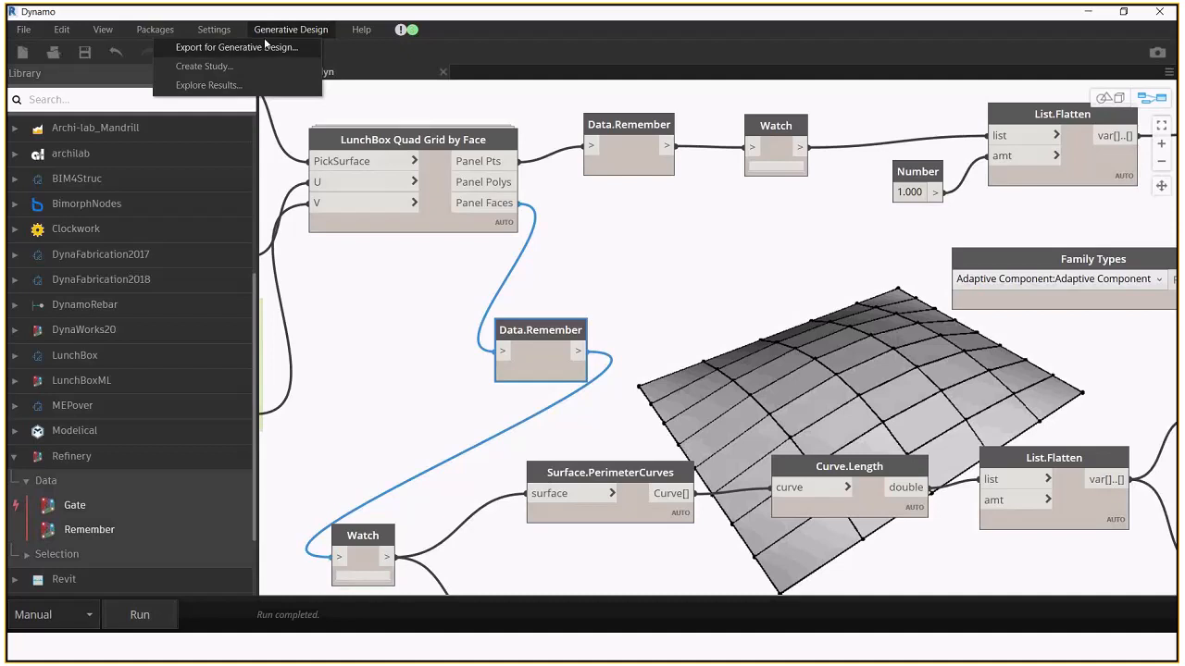
click(344, 99)
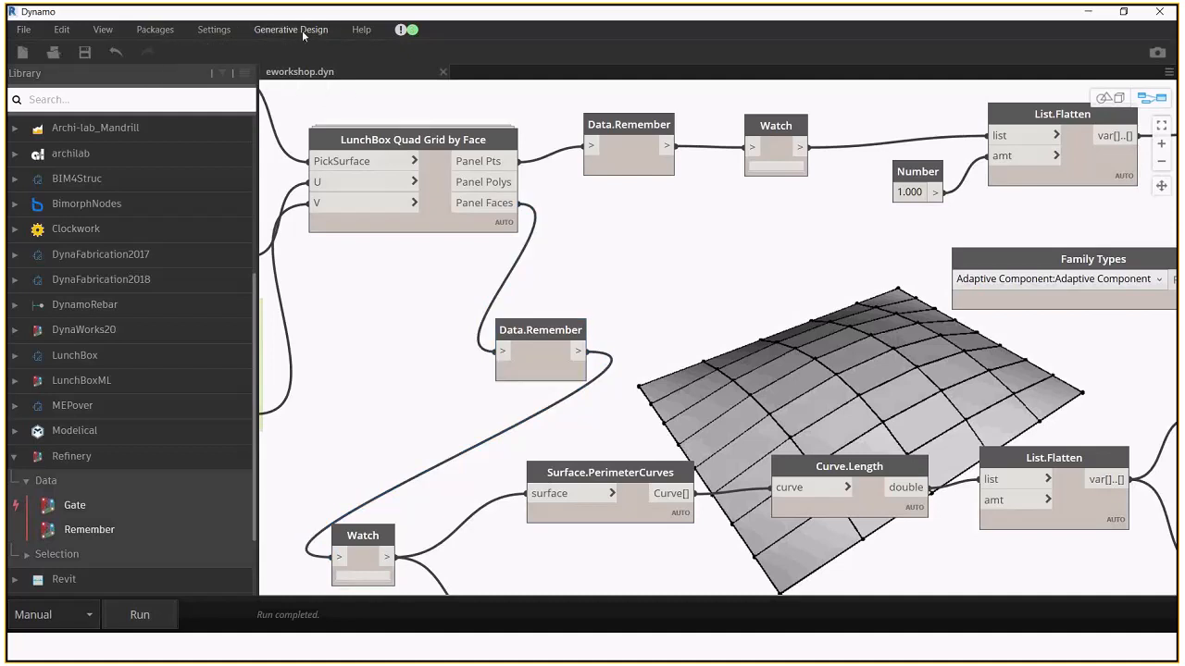
click(444, 72)
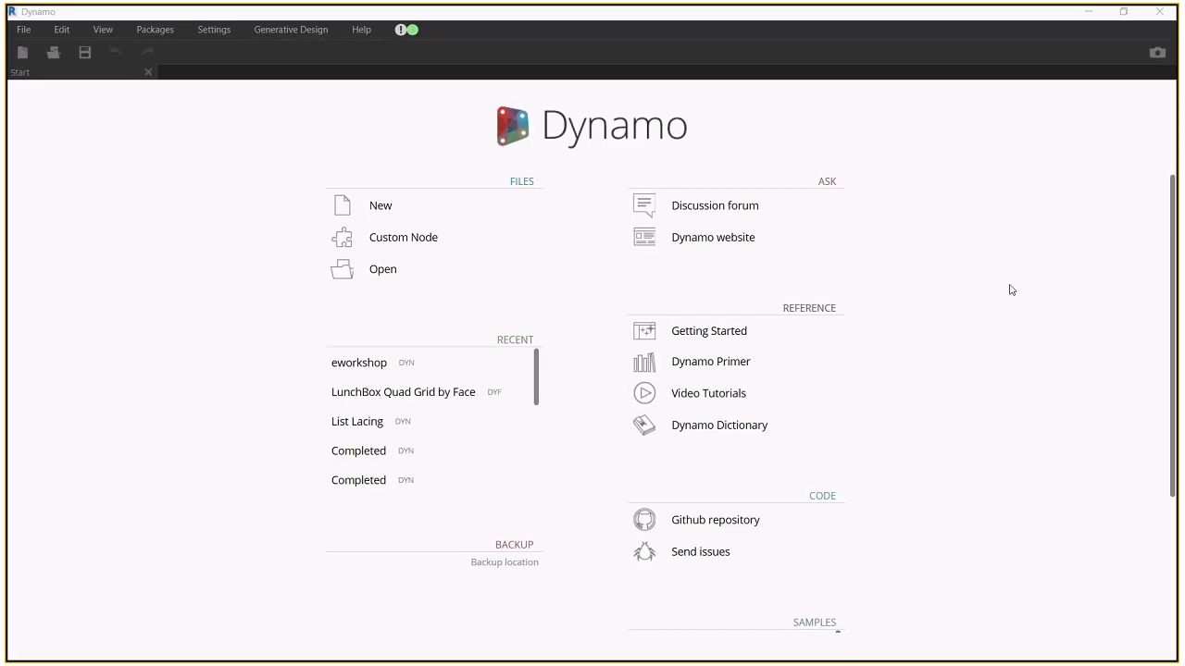
click(449, 264)
key(ctrl+v)
key(Return)
click(204, 180)
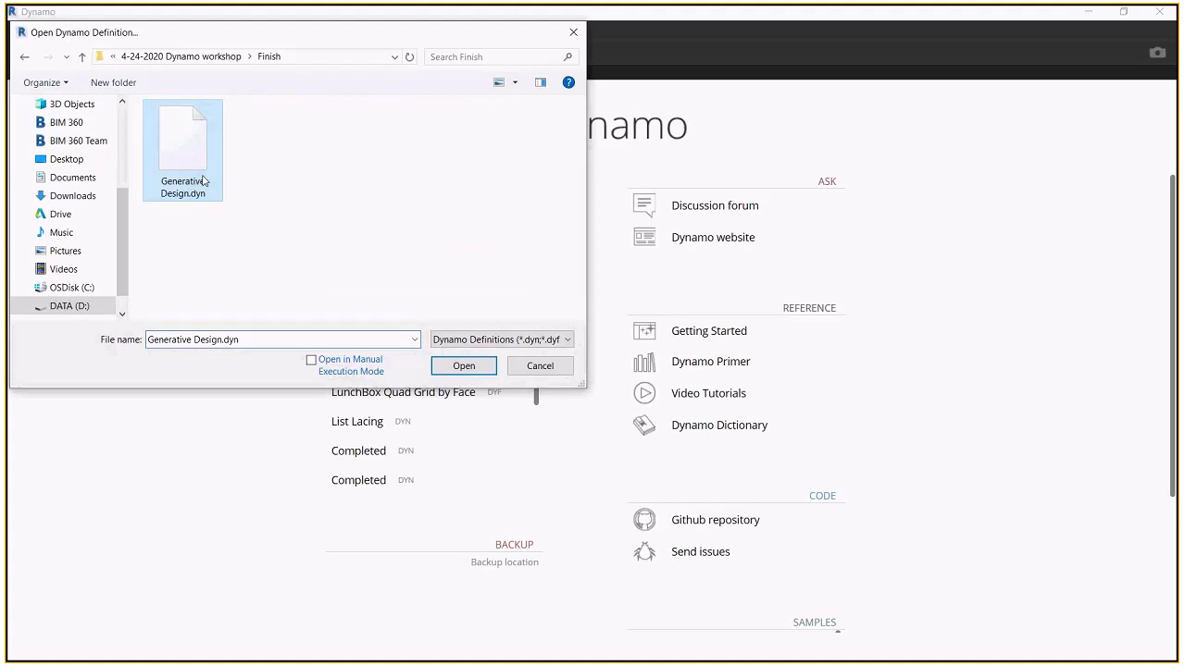
click(470, 371)
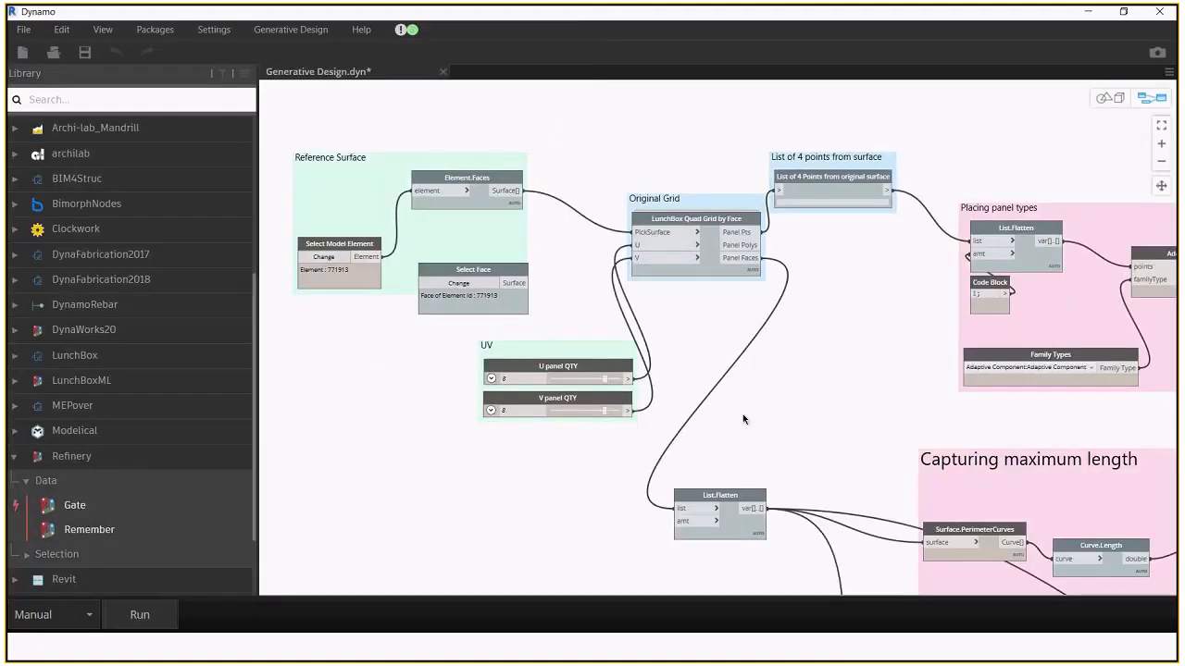
Start the export for generative design and run the graph to validate it
scroll(742, 419, down, 3)
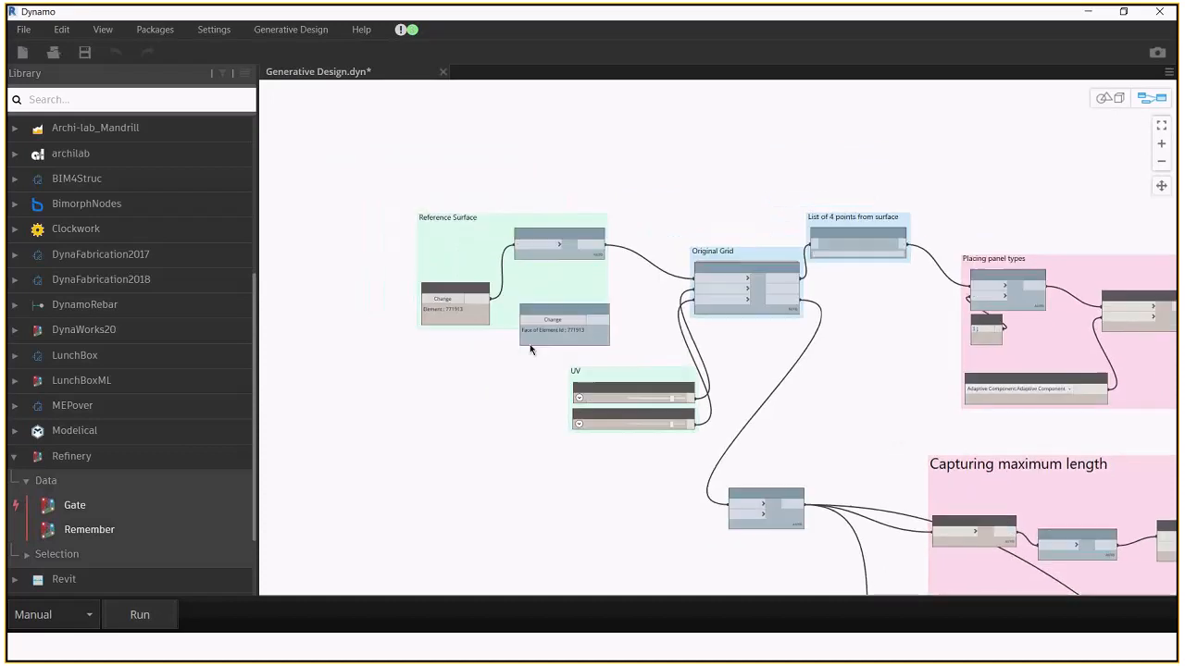
scroll(823, 436, up, 3)
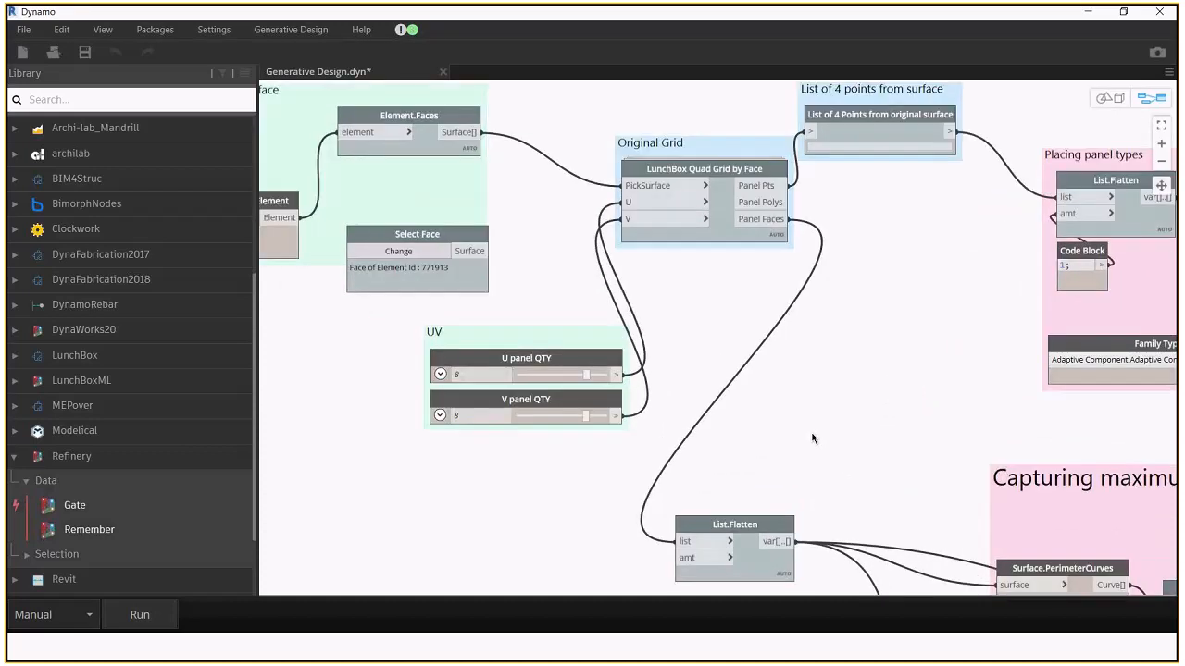
scroll(760, 448, down, 4)
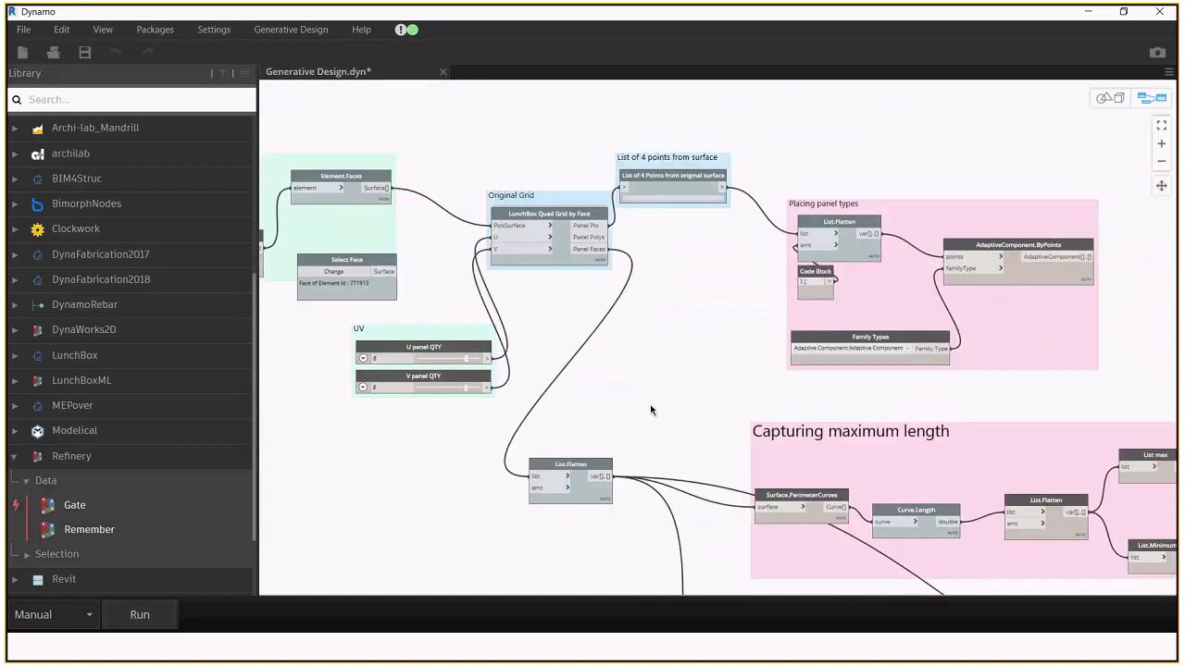
middle_drag(705, 415, 759, 338)
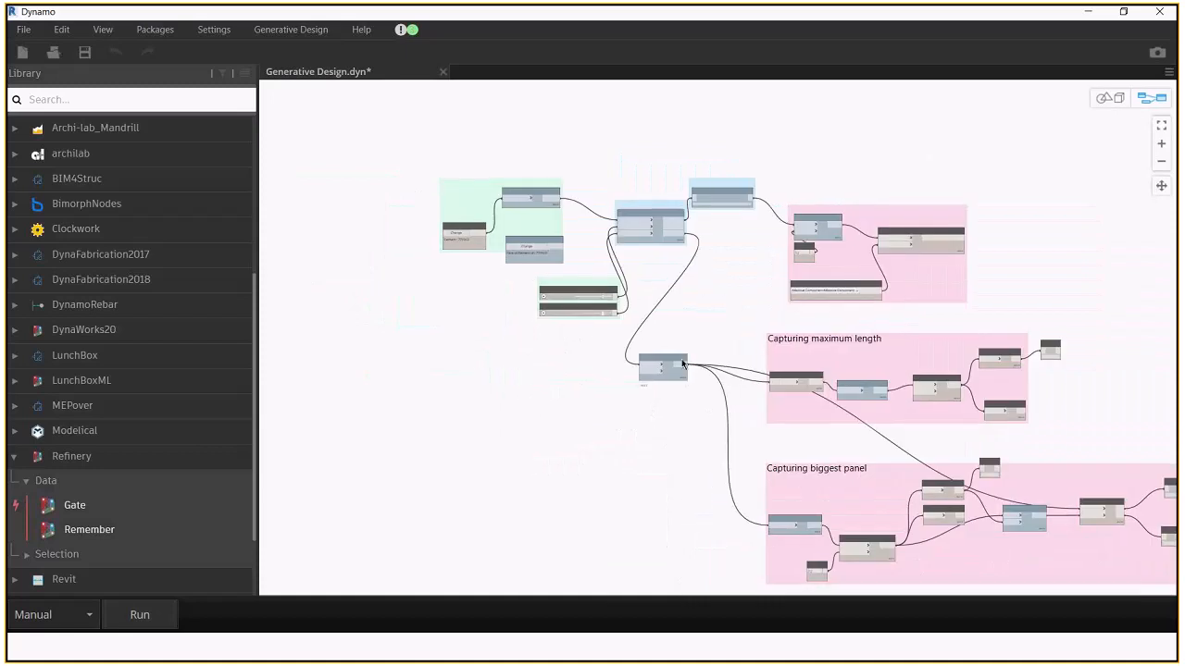
click(267, 33)
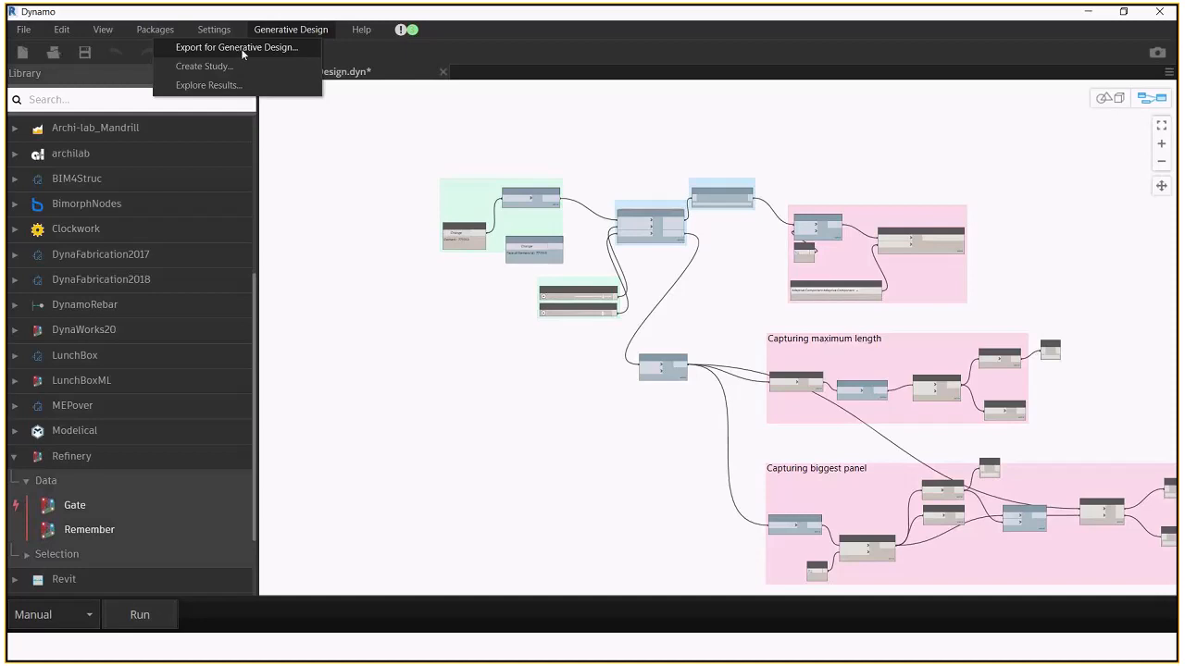
click(241, 48)
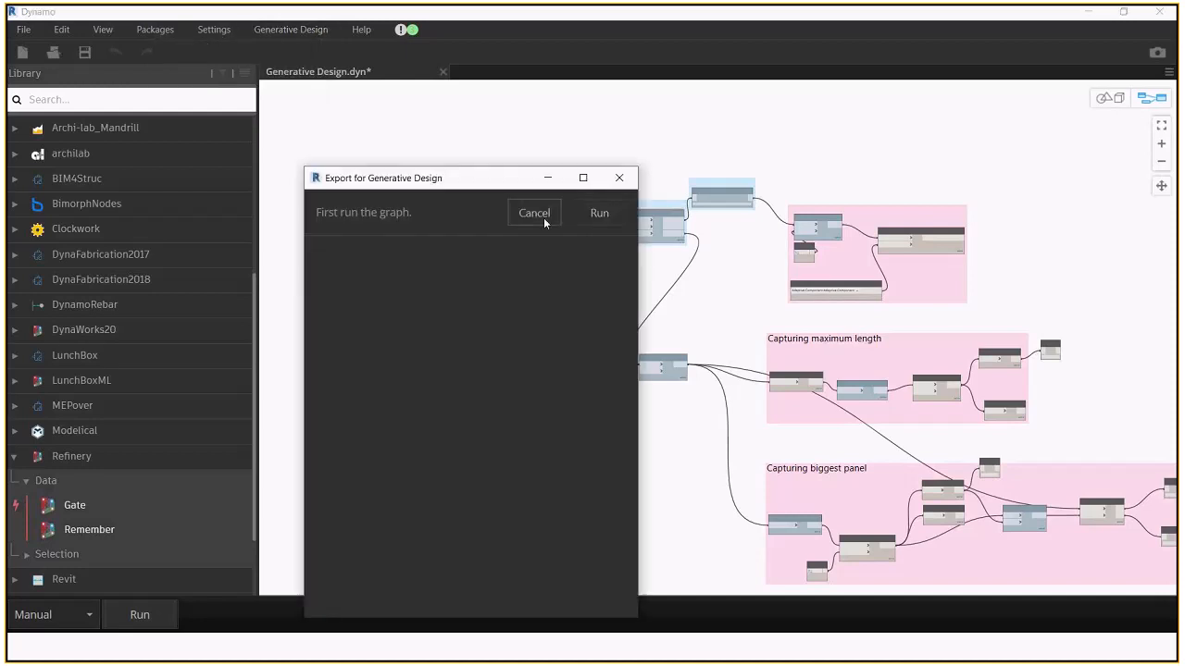
click(593, 221)
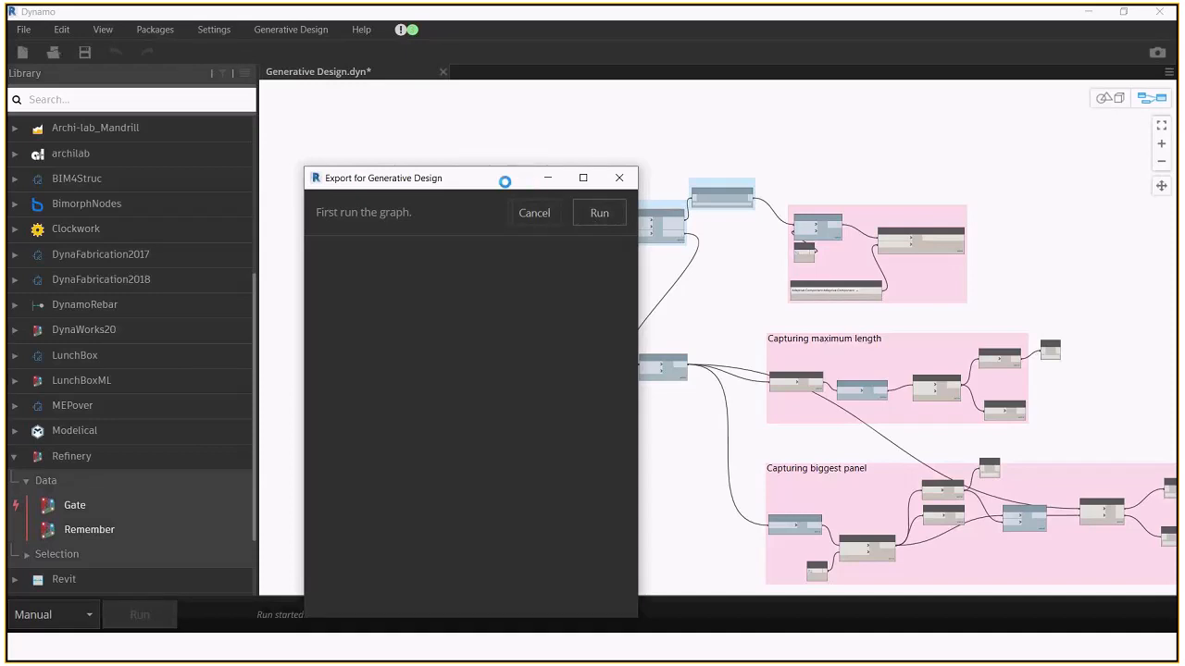
drag(506, 187, 529, 148)
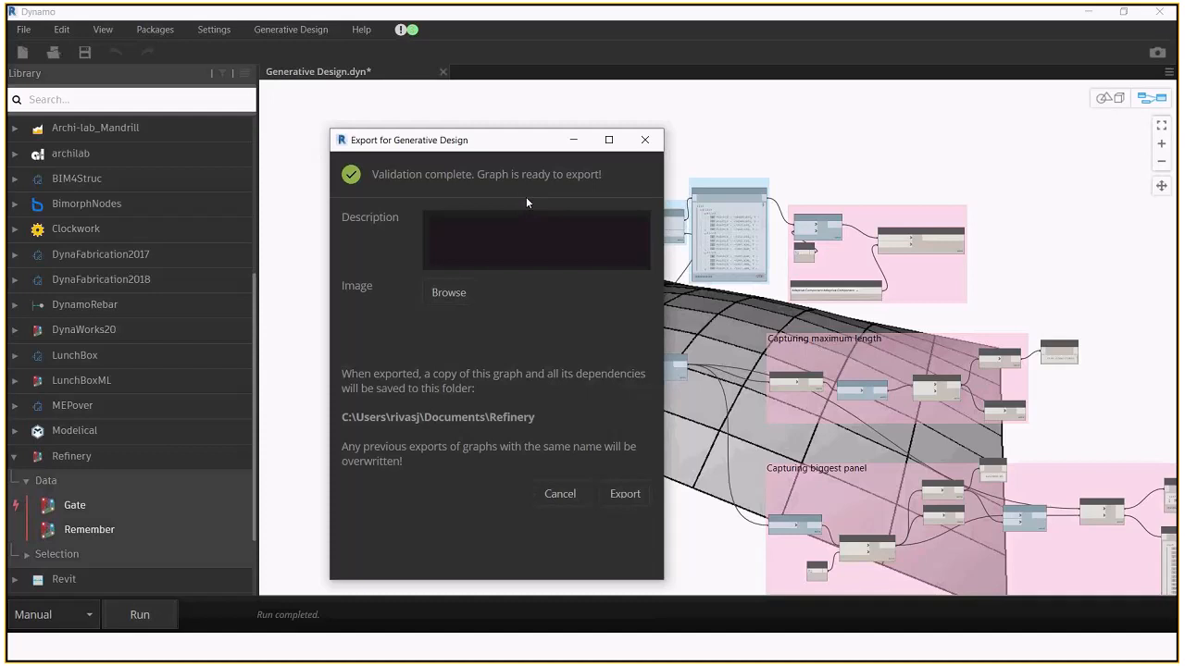
Enter the description "Panel sizes with Dynamo", export the graph for generative design and close the export dialog
drag(460, 142, 494, 130)
click(479, 218)
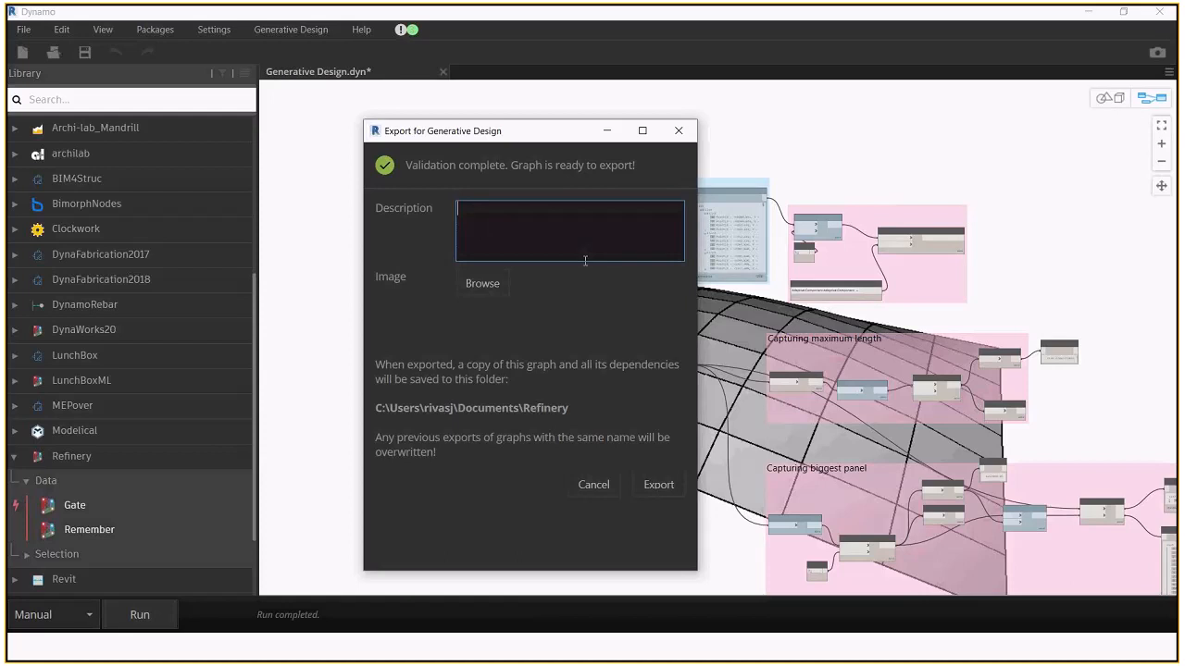
text(Panel)
text(i)
text(sizes with Dynamo)
click(645, 483)
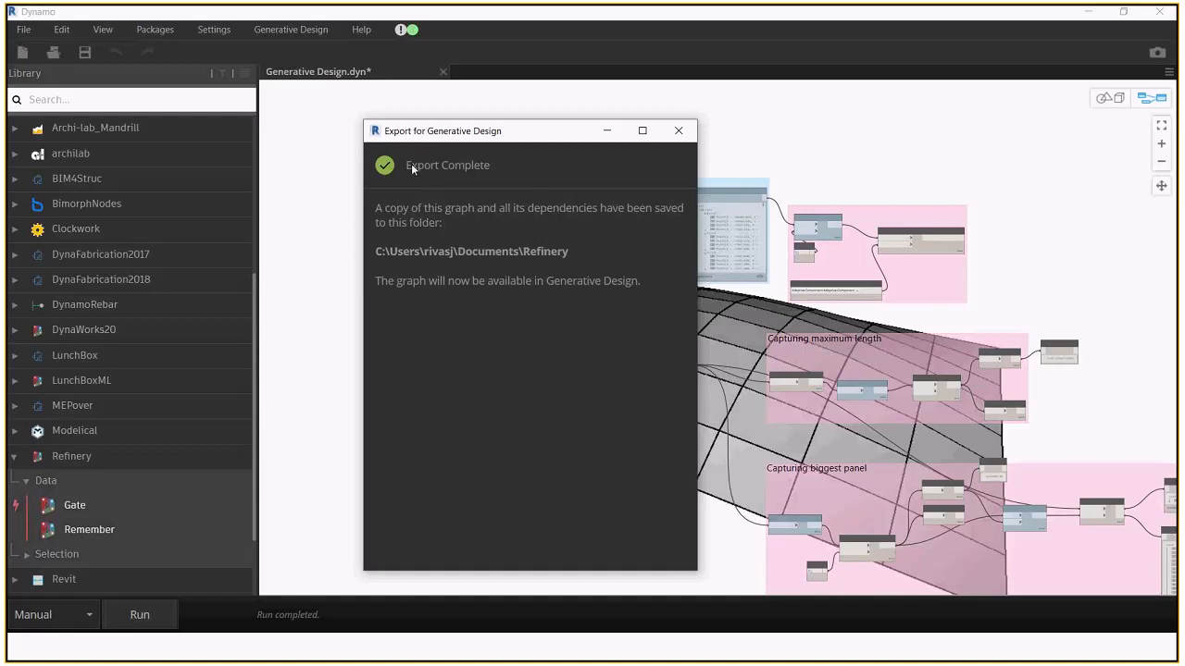
click(678, 131)
Create a new study based on the Generative Design study type described as "Panel sizes with Dynamo"
click(301, 31)
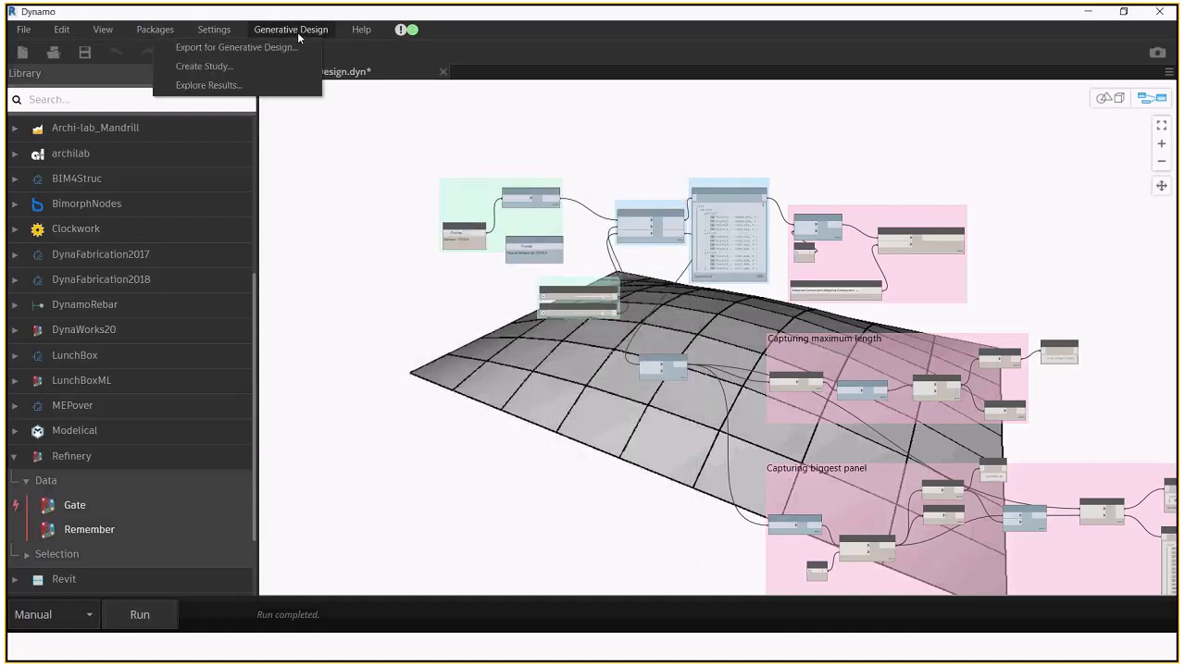
click(211, 66)
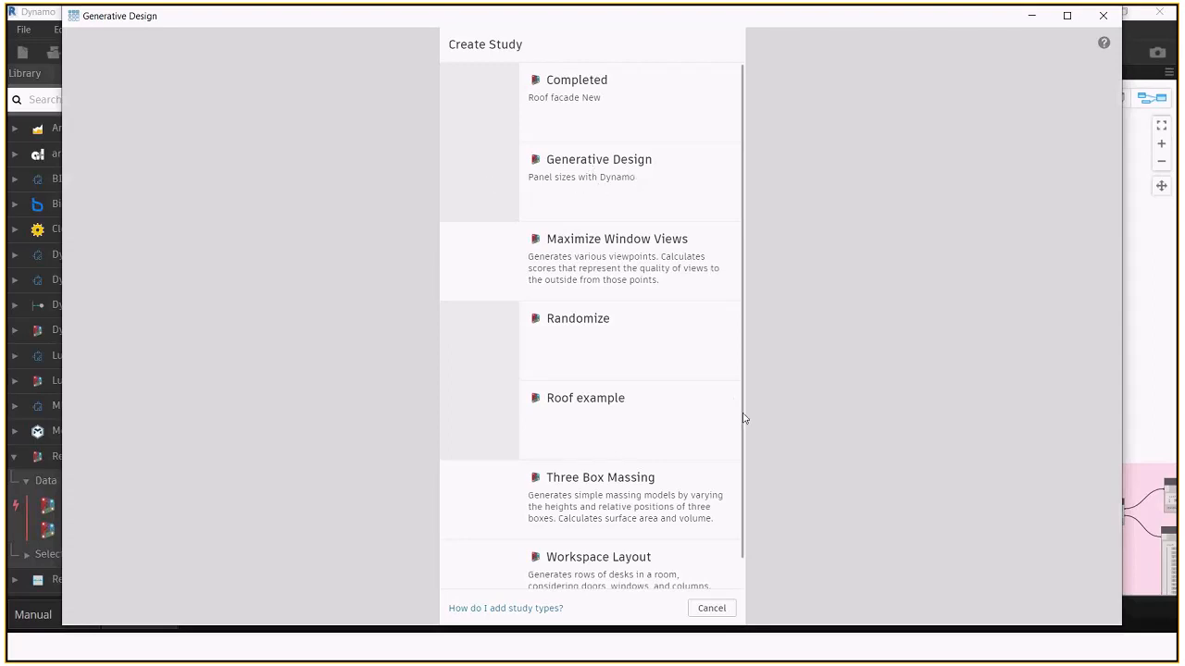
scroll(741, 432, down, 1)
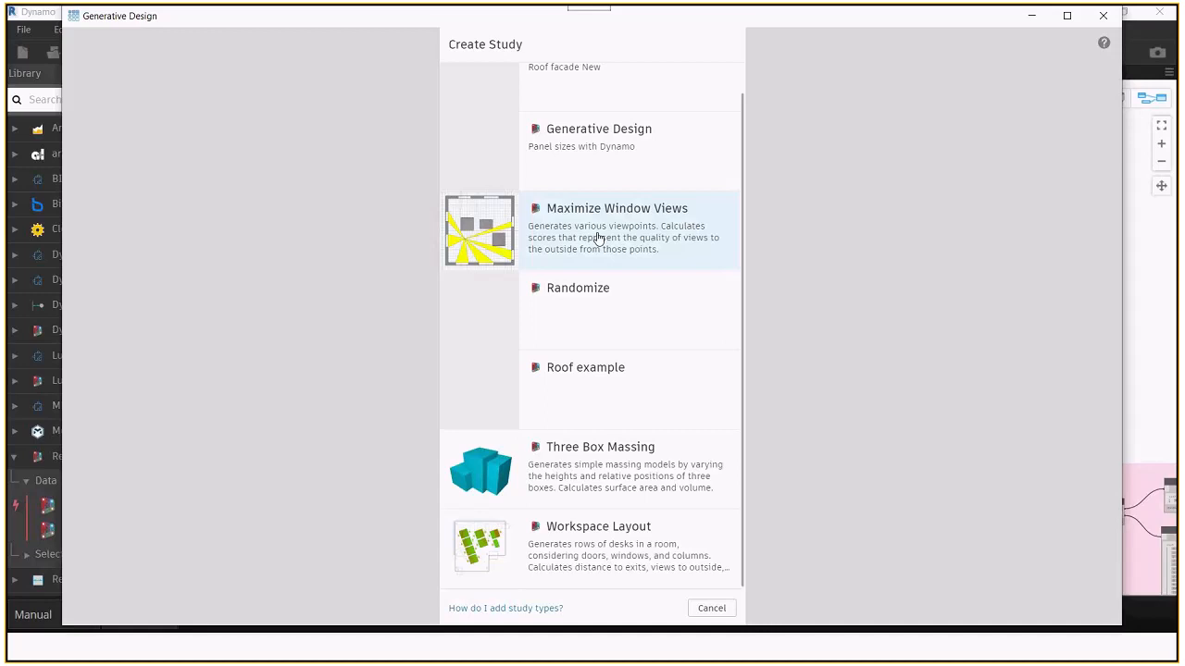
scroll(600, 239, up, 1)
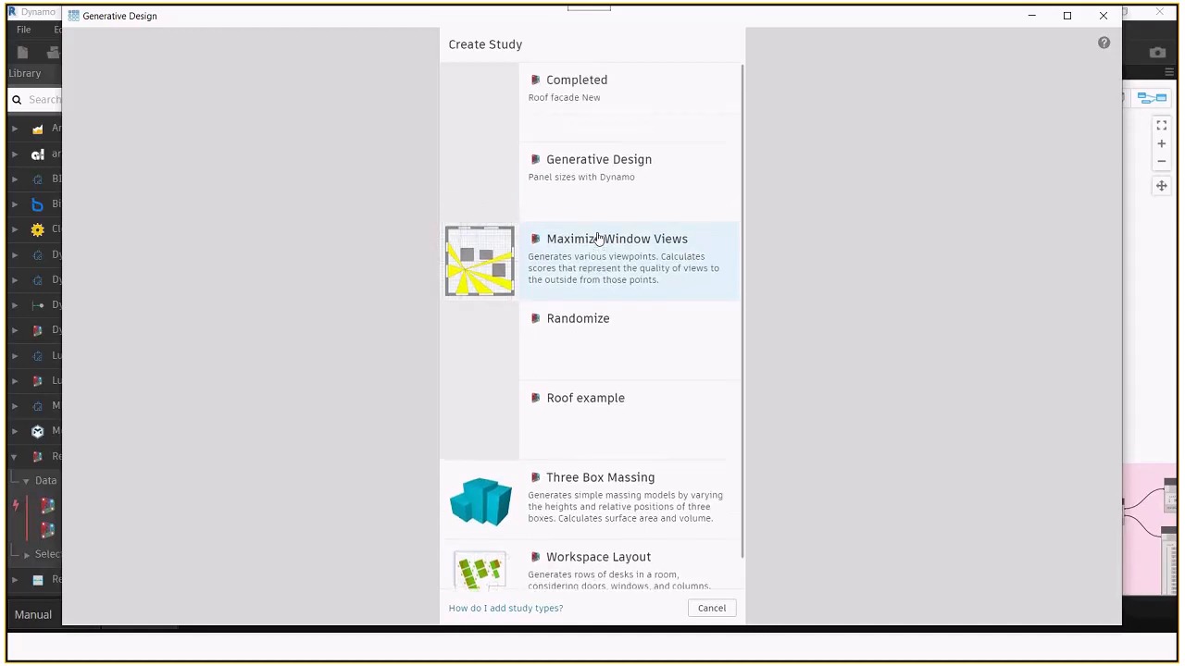
click(576, 185)
Name the study "eworkshop BCA"
click(623, 86)
text(eworkshop)
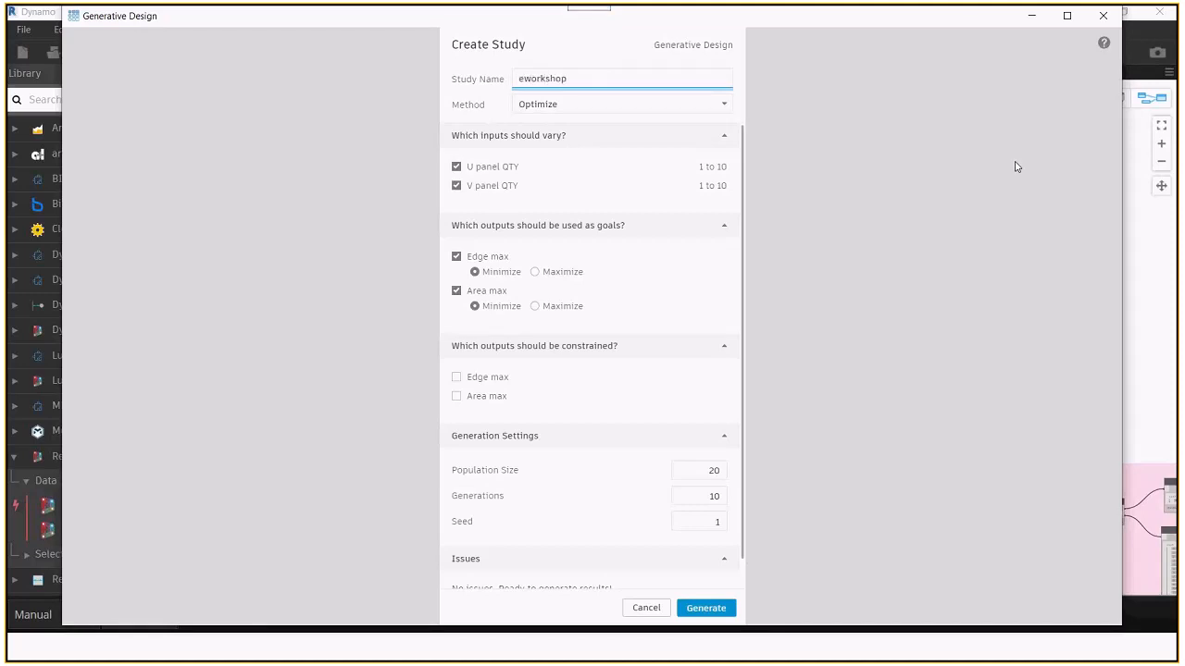
text( BCA)
Try the Randomize method for the study and return to Optimize
click(723, 108)
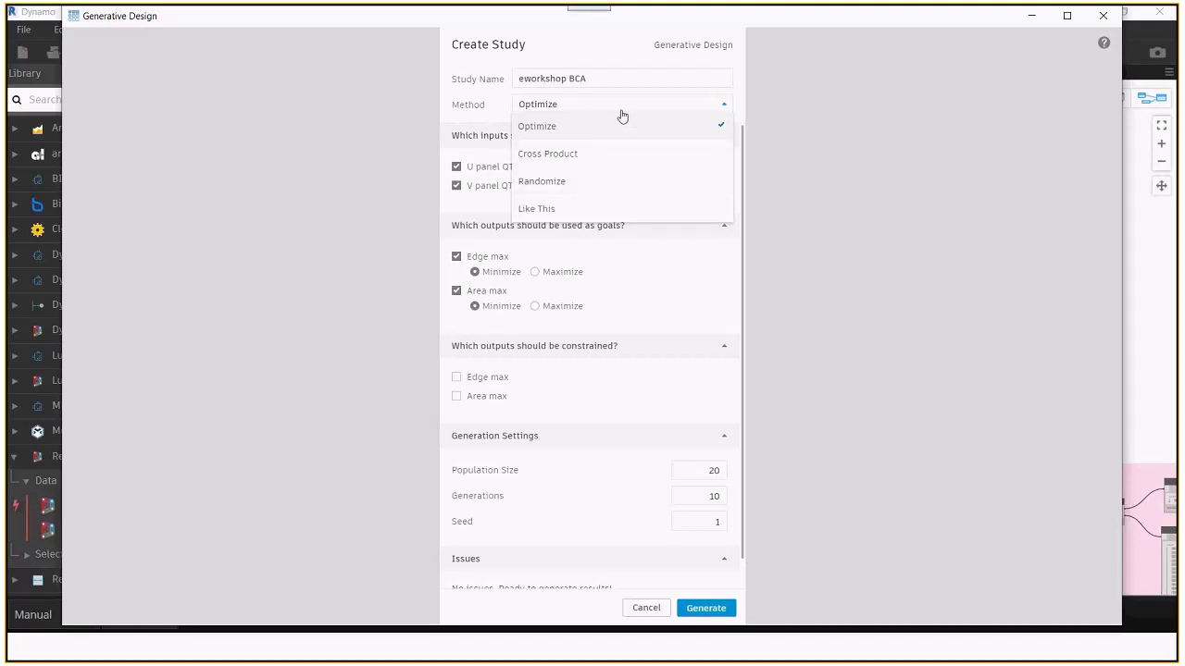
click(611, 182)
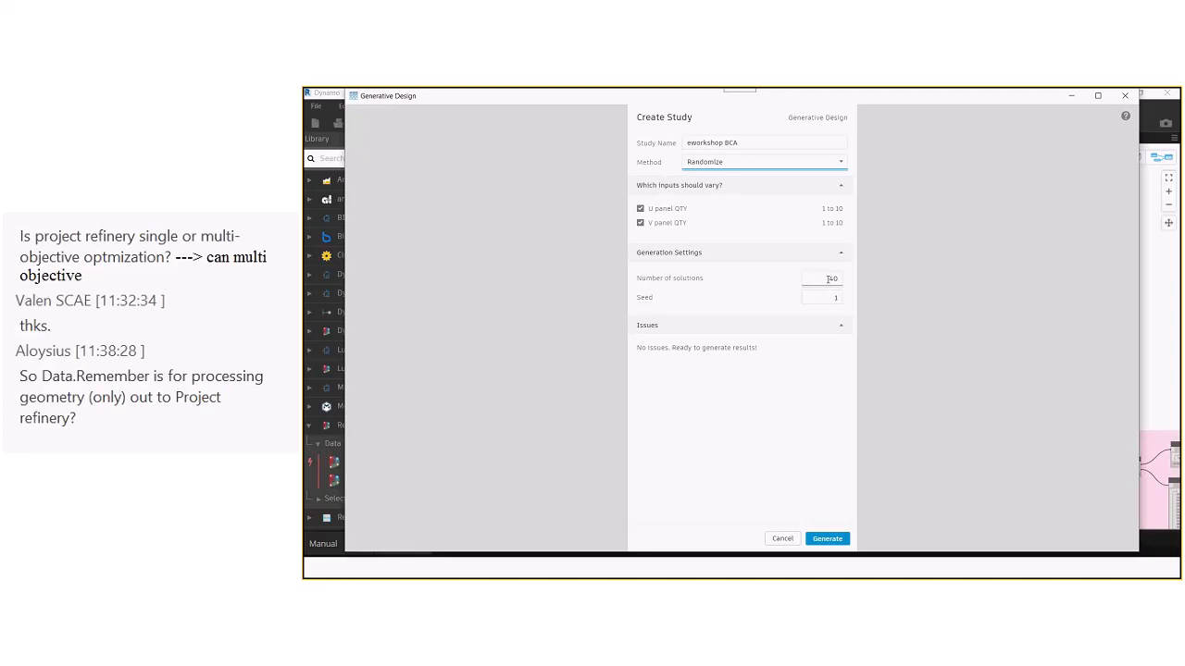
click(821, 167)
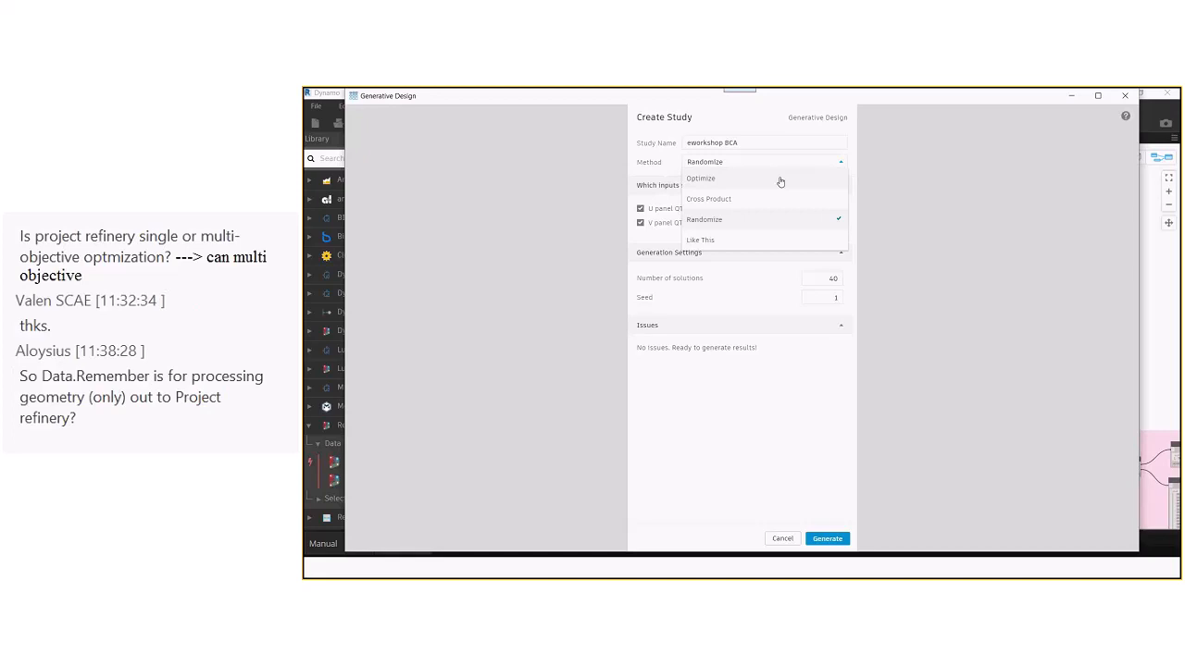
click(781, 179)
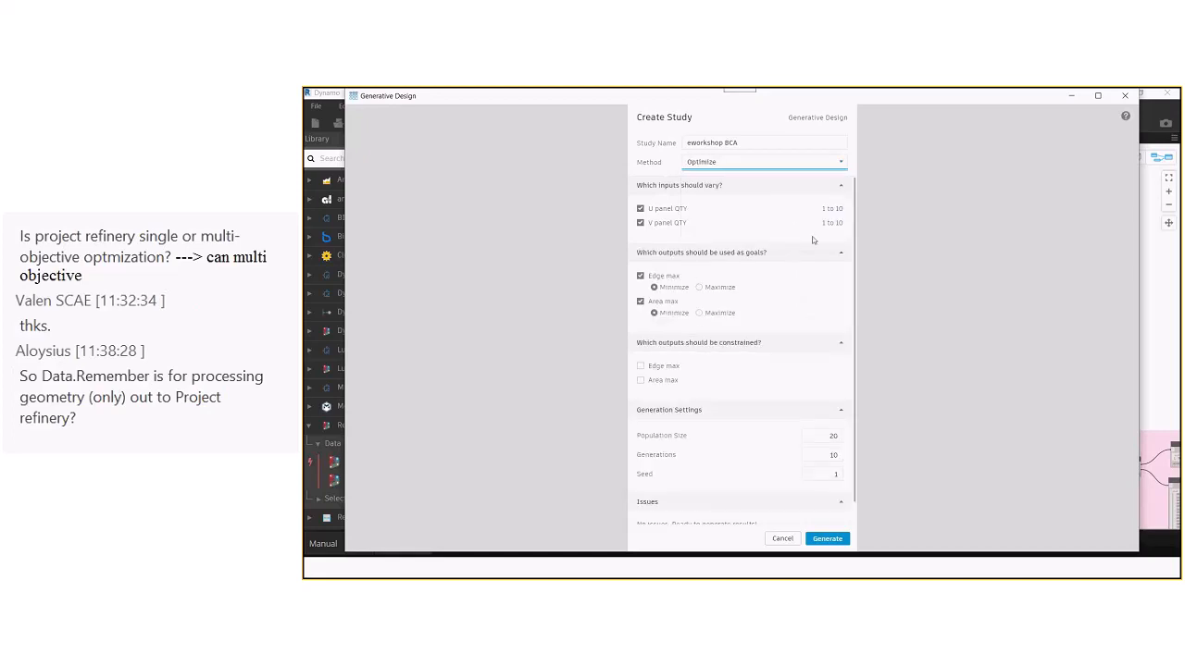
Remove Area max from the outputs used as optimization goals
click(640, 209)
click(639, 210)
click(654, 313)
click(640, 303)
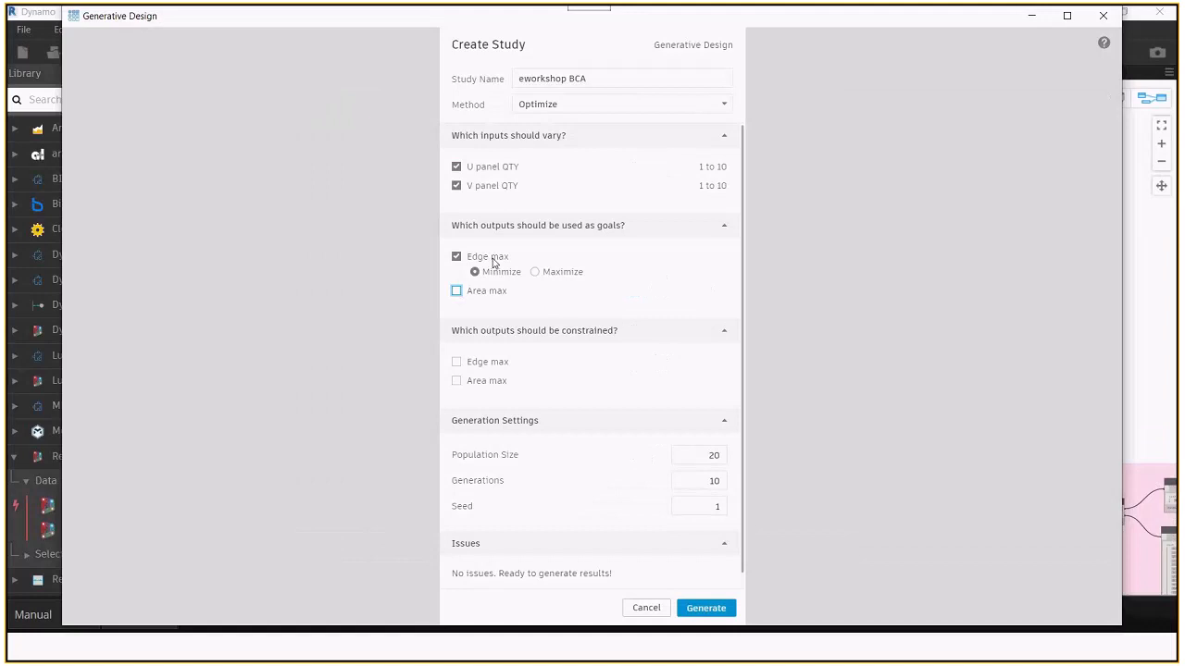
click(456, 291)
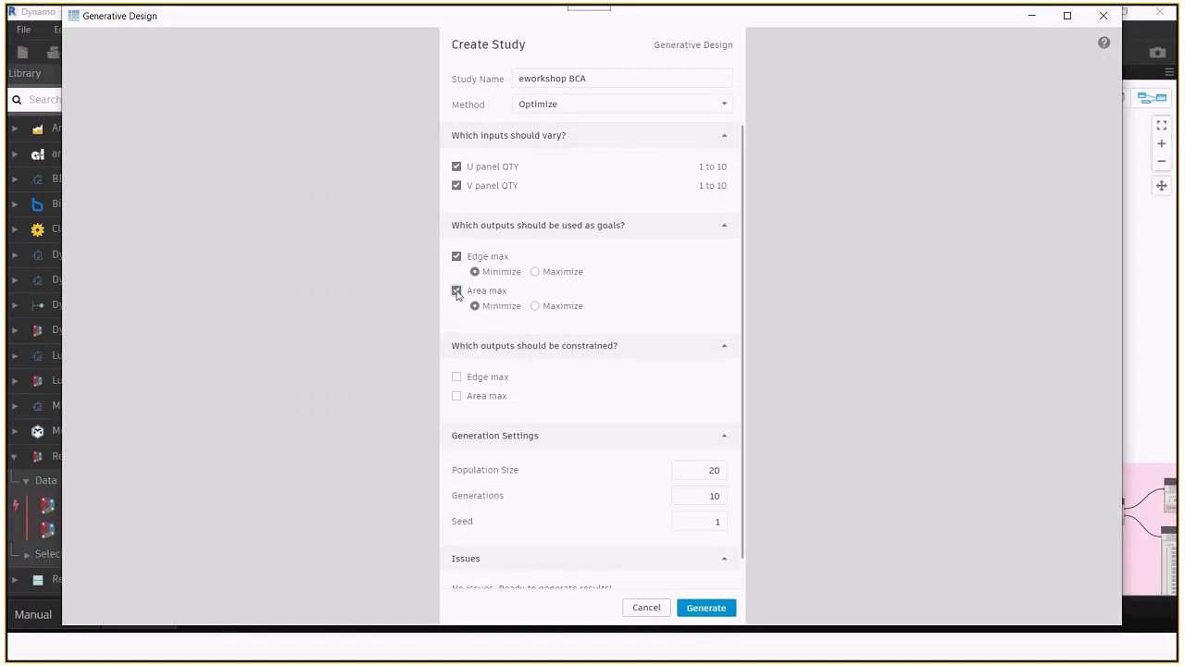
click(456, 291)
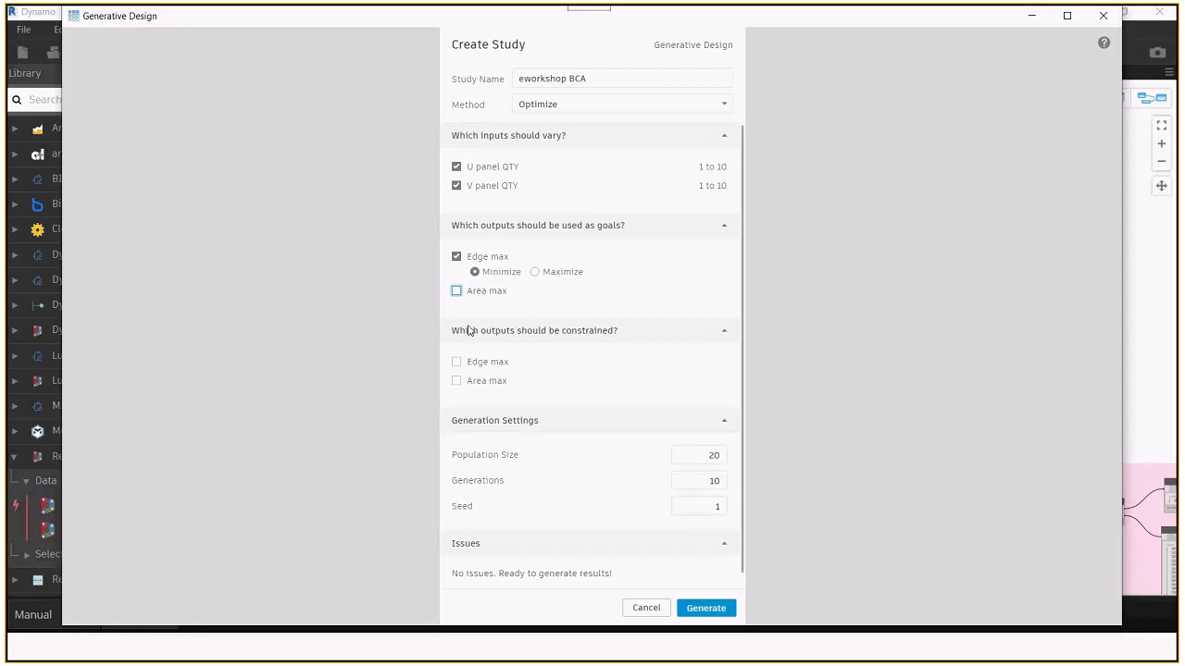
Constrain the Edge max output with a minimum of 2000
click(455, 363)
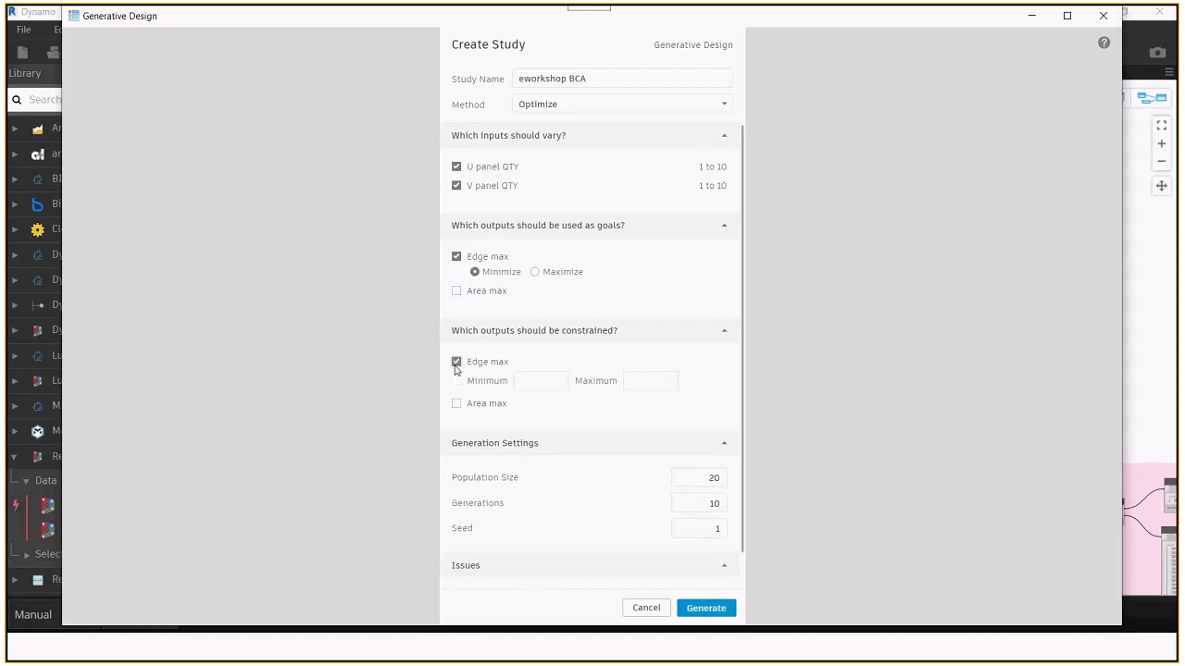
click(538, 381)
text(2000)
Minimize the study window and examine the Edge max value in the Dynamo graph
click(1033, 15)
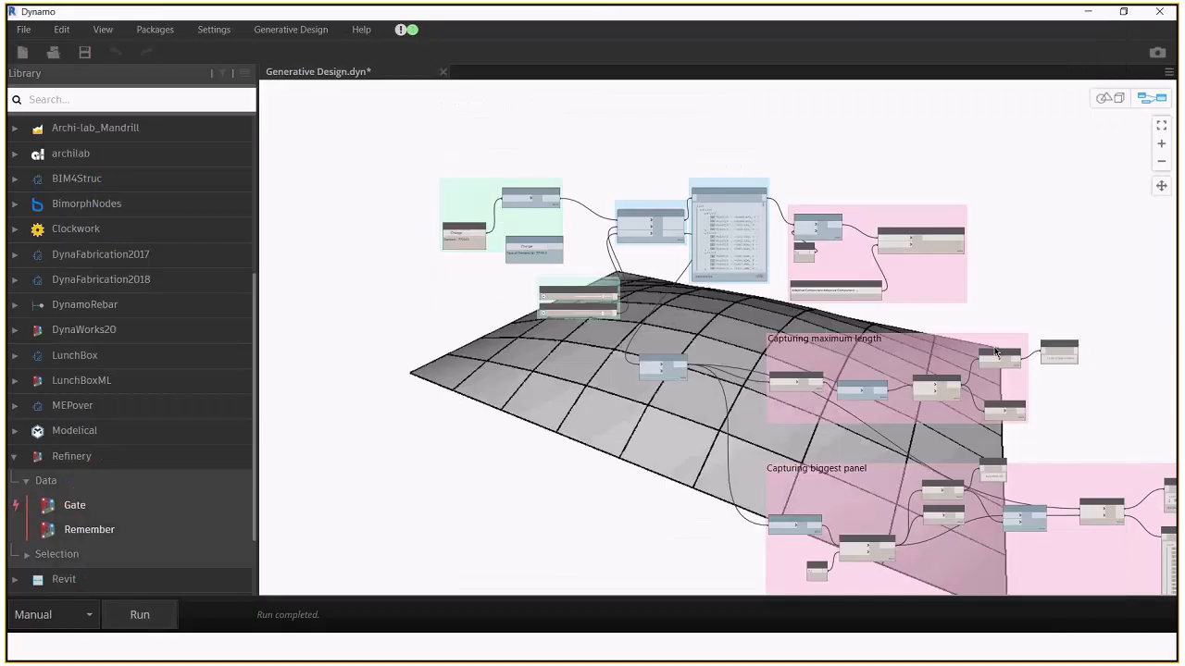
scroll(740, 378, down, 3)
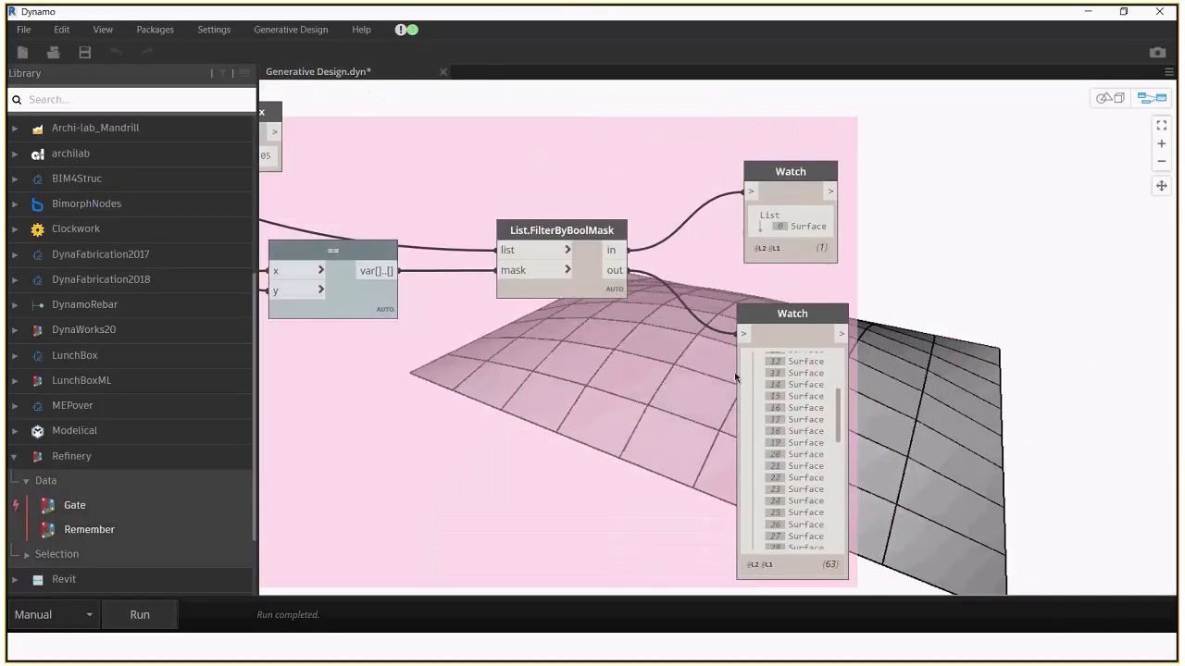
scroll(736, 378, down, 3)
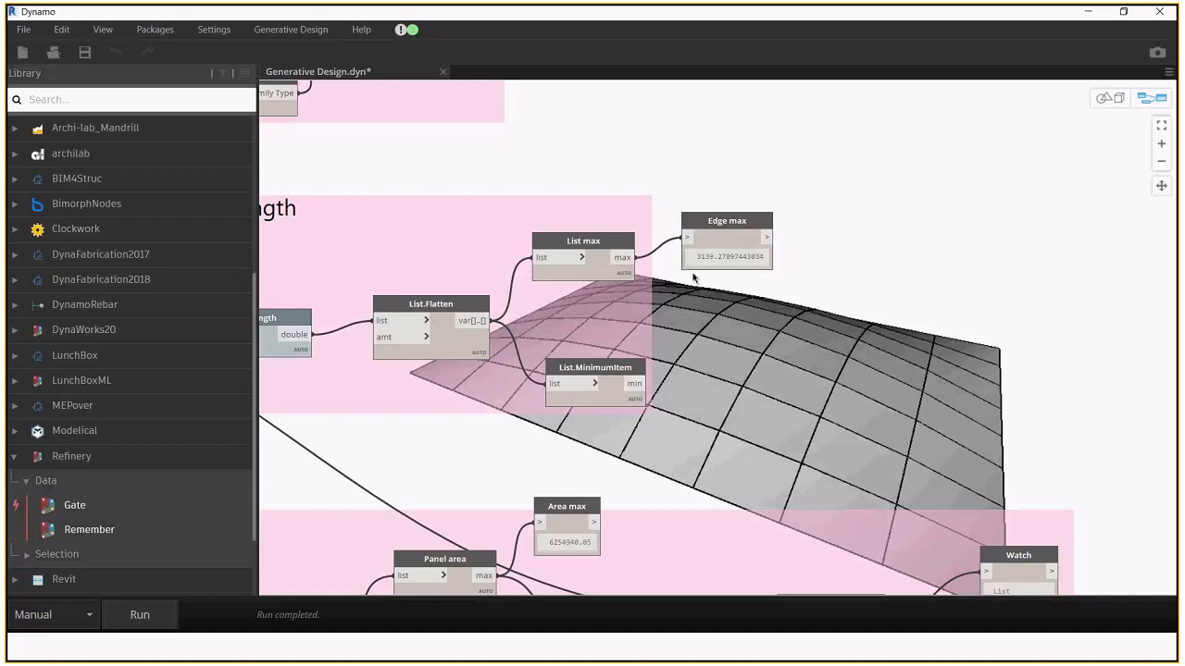
Check the Edge max node's value, switch back to the Generative Design study window and set the Edge max constraint's maximum to 5000
scroll(718, 271, up, 4)
scroll(717, 271, up, 2)
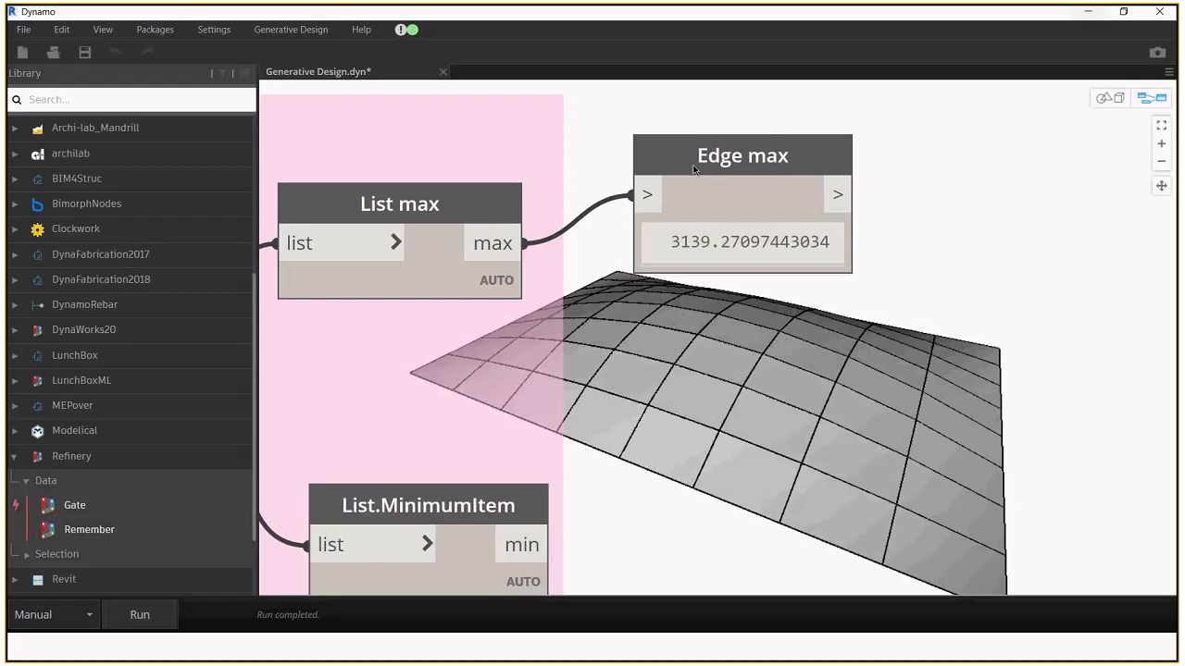
click(1081, 18)
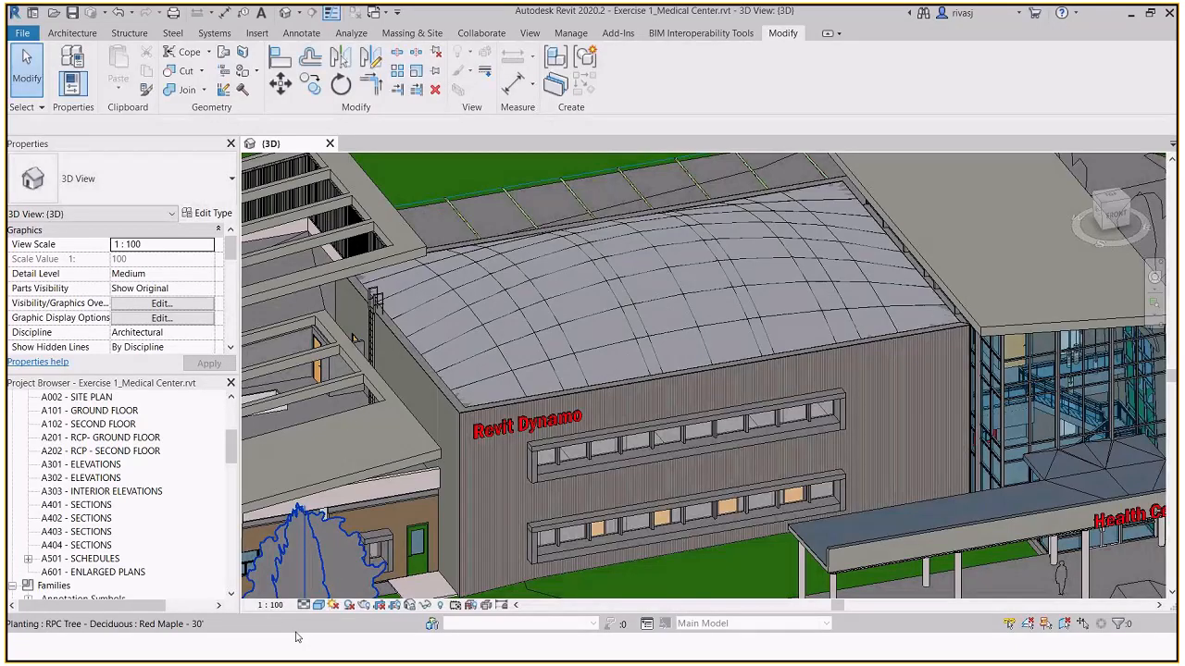
key(super)
mouse_move(365, 648)
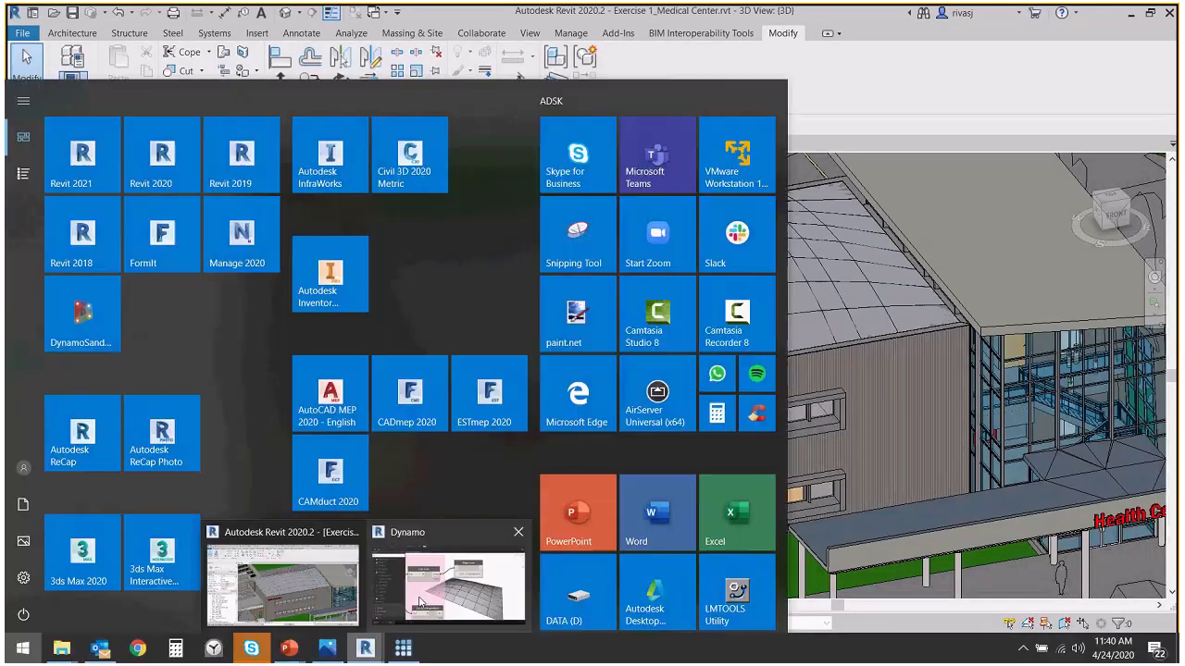
click(419, 602)
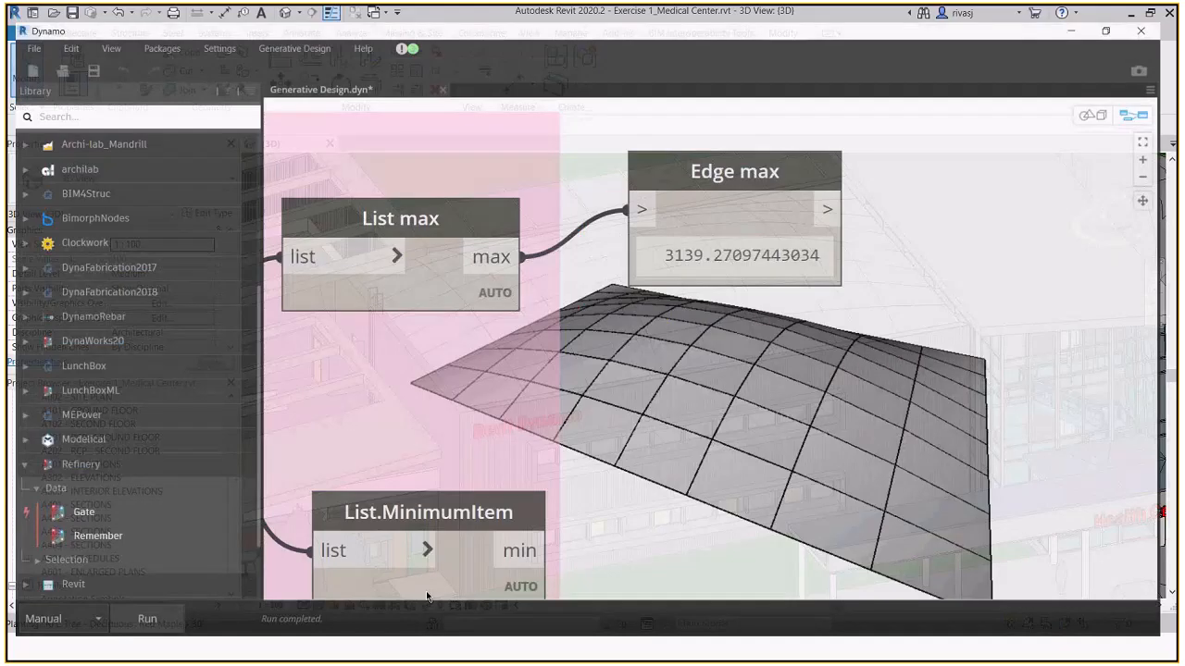
key(alt+Tab)
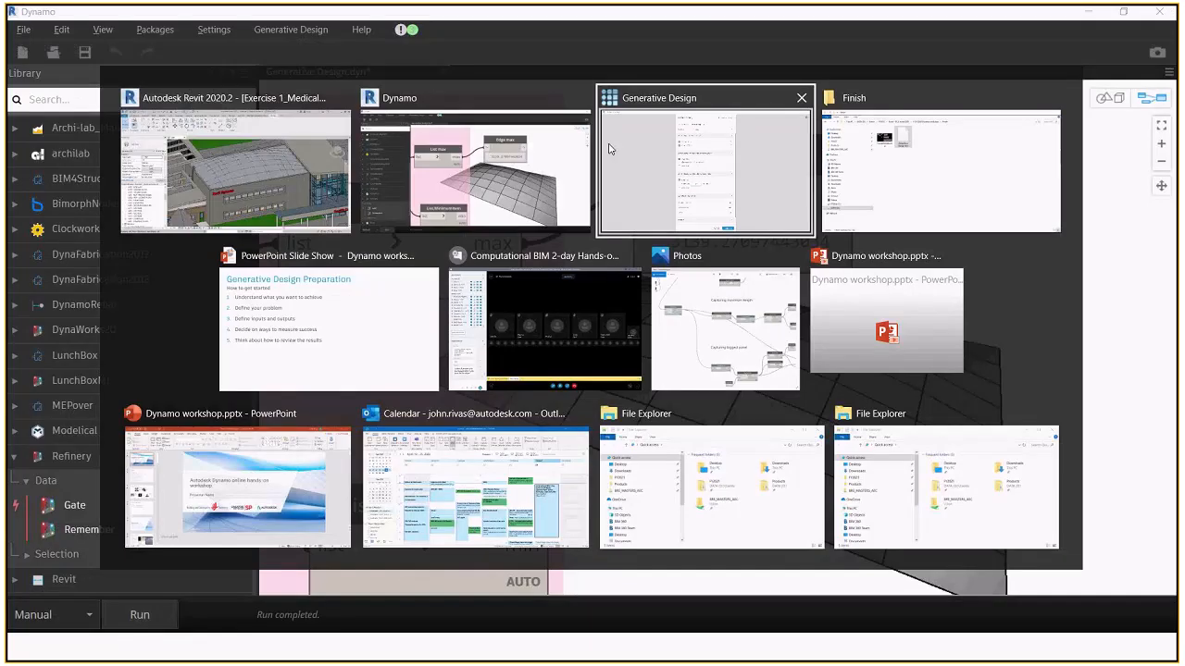
click(609, 148)
click(674, 382)
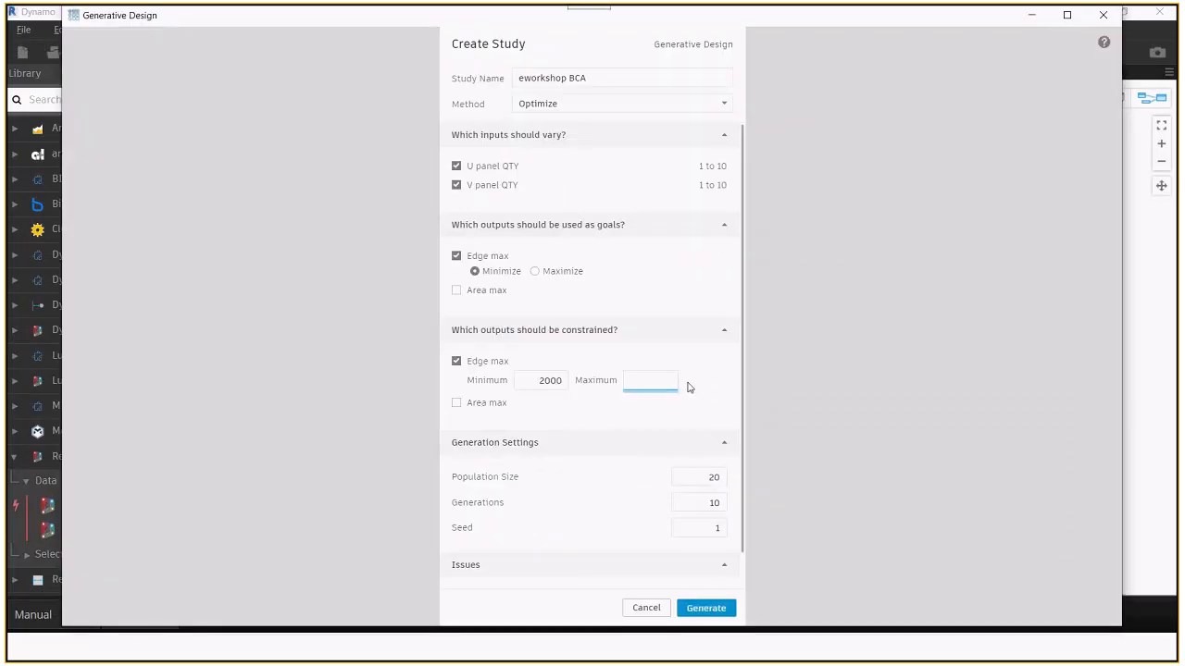
text(5000)
Generate the eworkshop BCA optimization study and close the study results window
scroll(712, 565, down, 1)
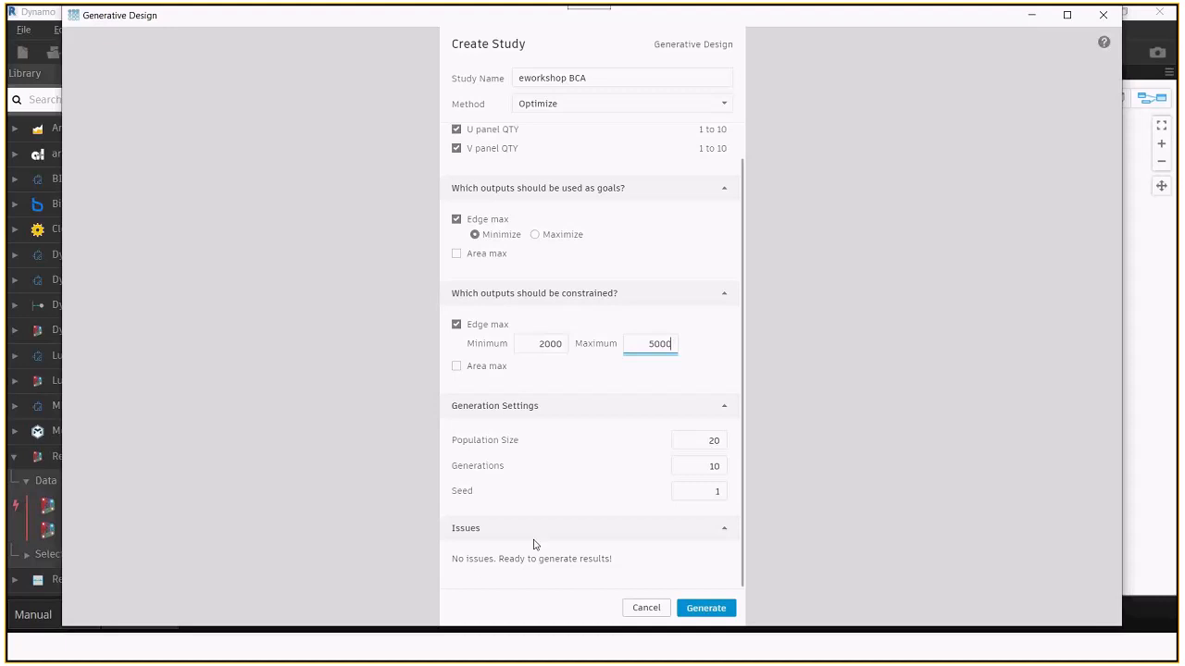
click(701, 440)
click(699, 610)
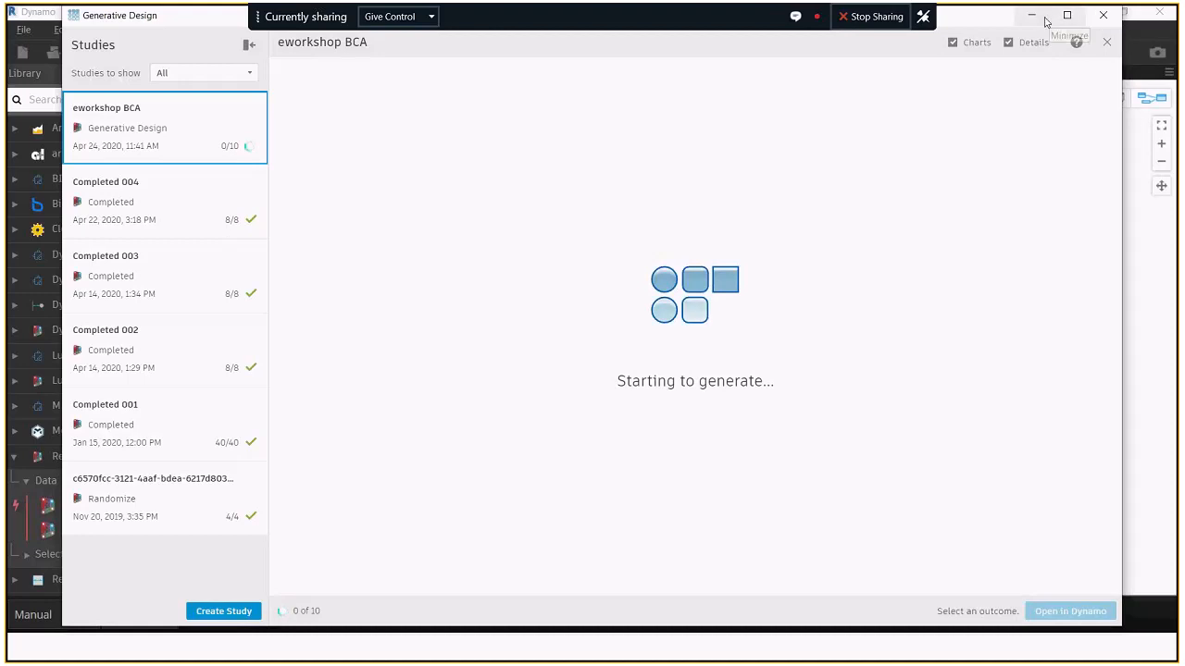
click(1101, 17)
click(606, 14)
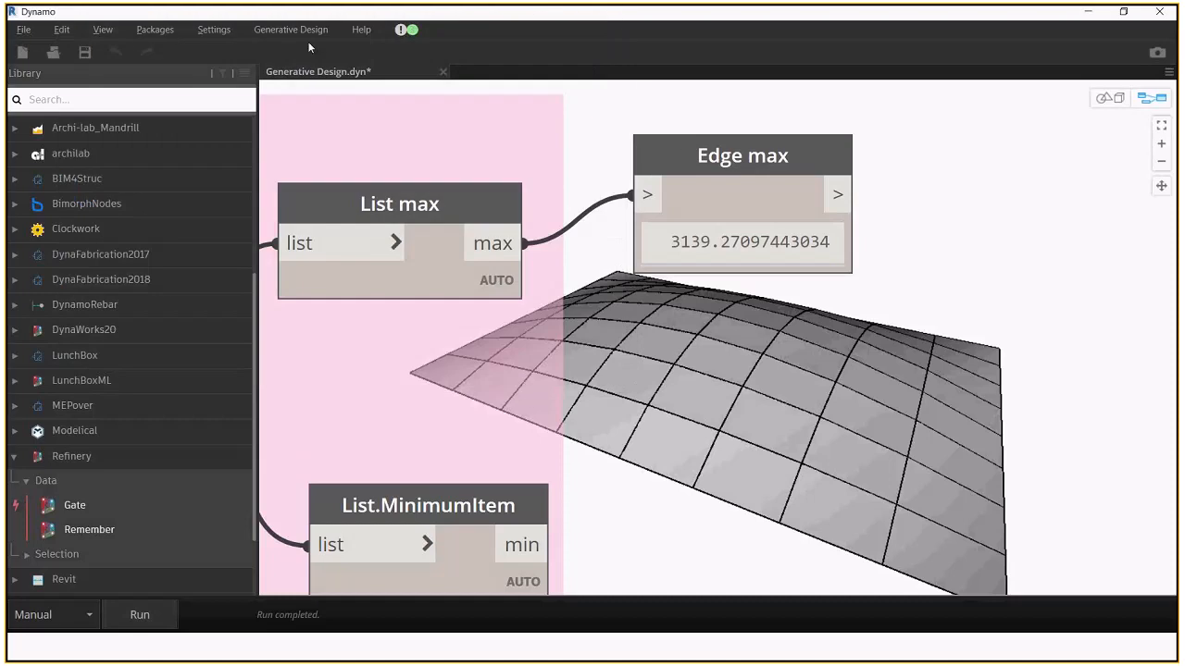
Create another study of the Generative Design type and name it eworkshop bca 2
click(299, 32)
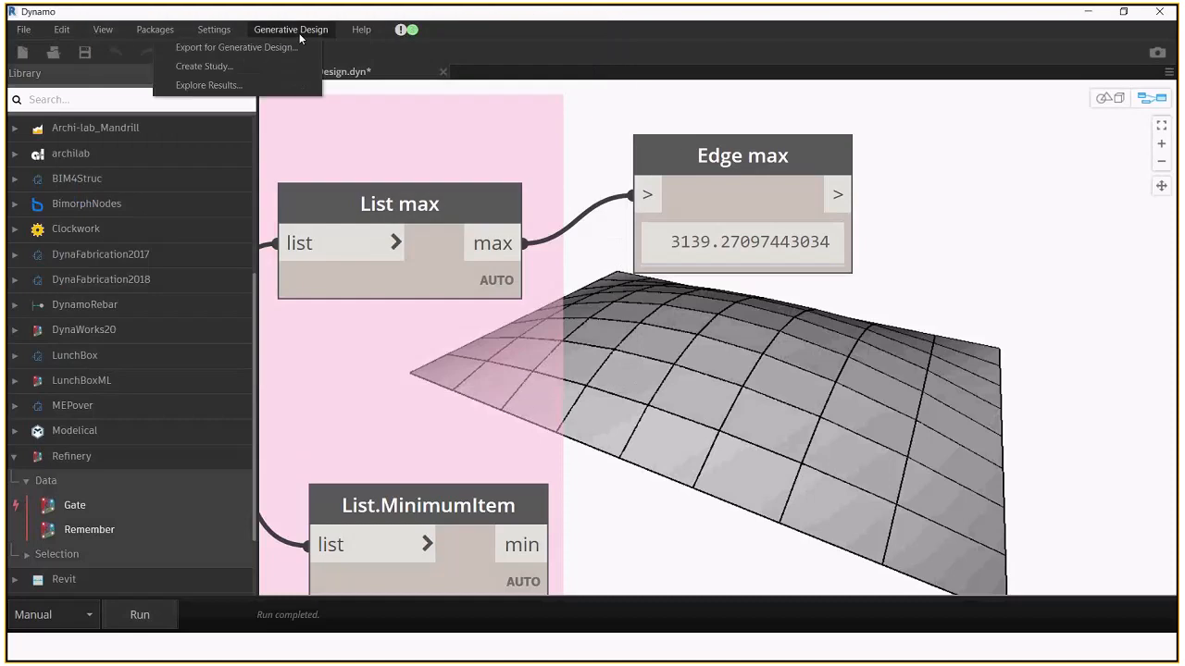
click(265, 67)
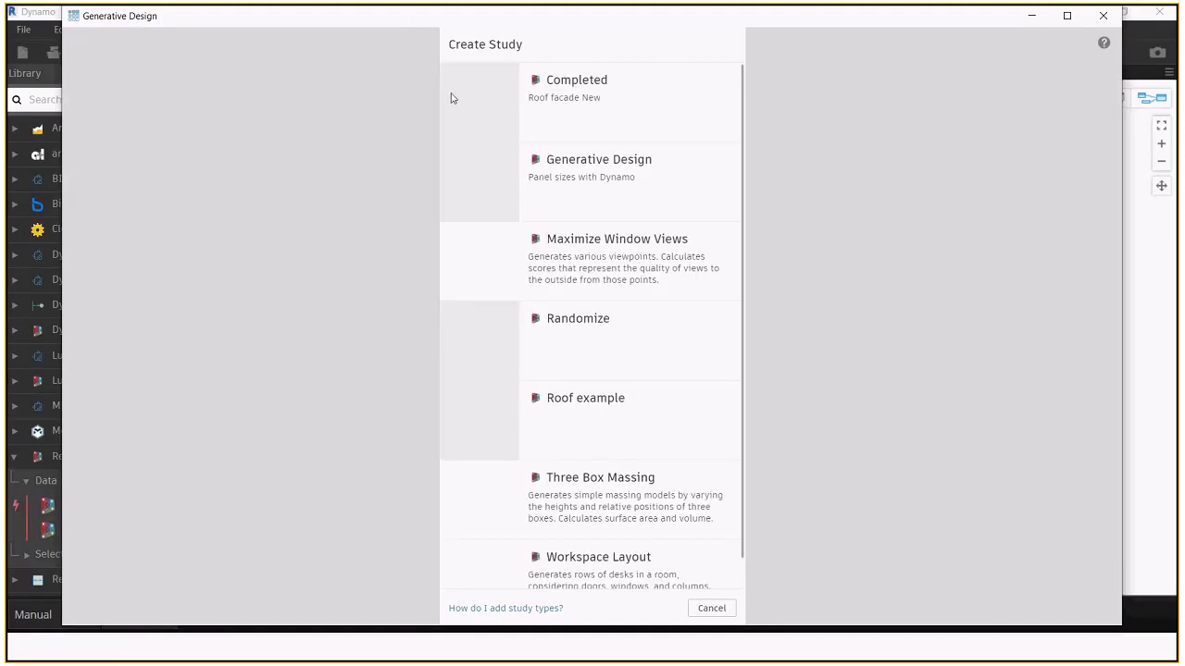
click(480, 199)
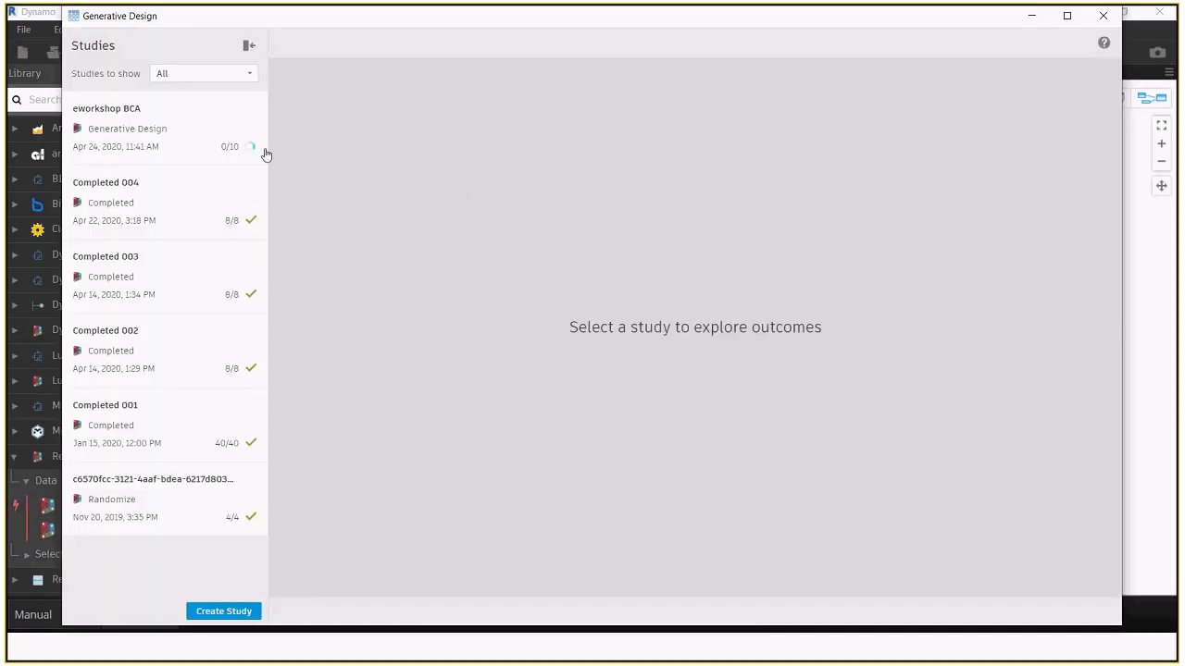
click(223, 613)
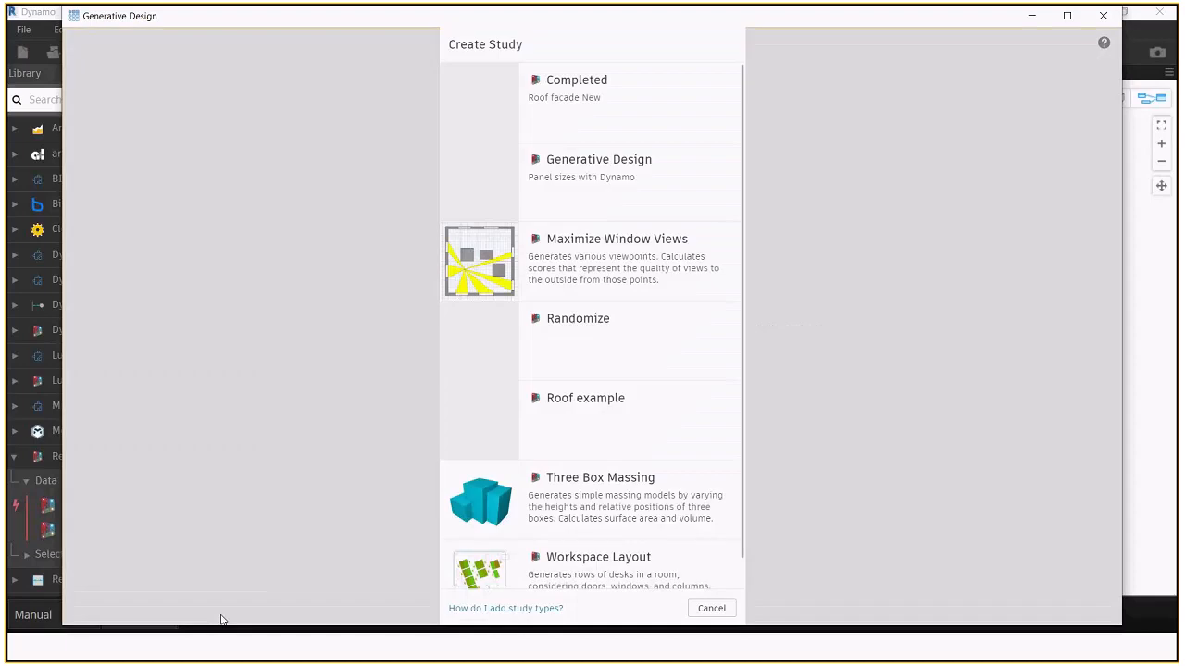
click(575, 199)
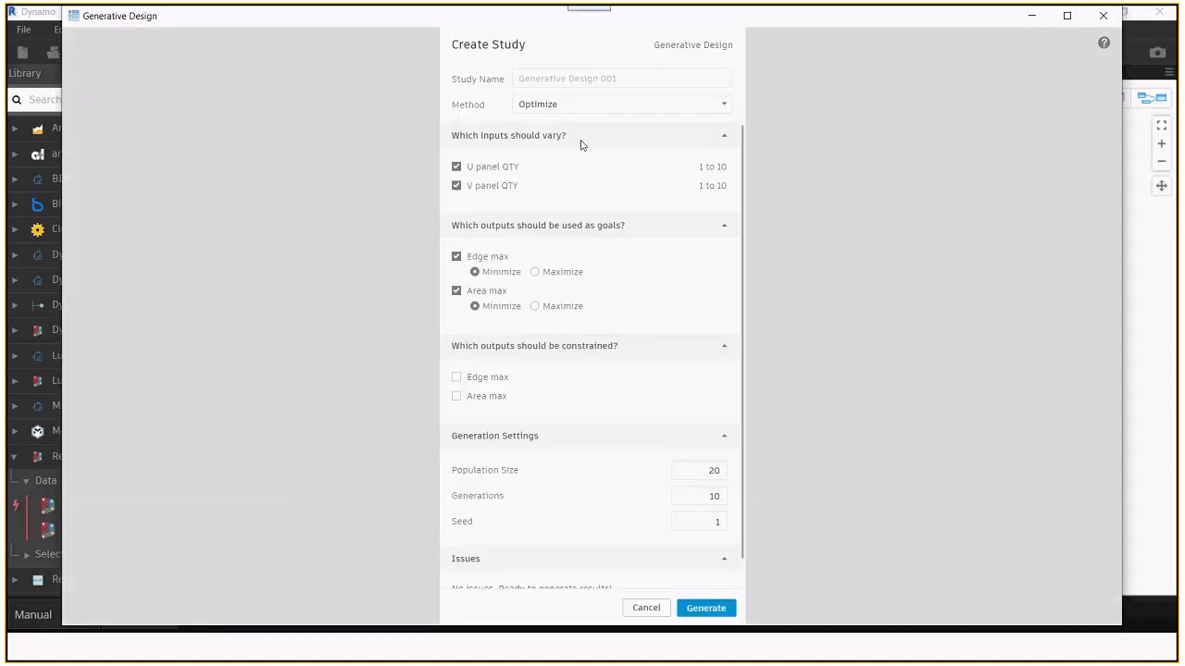
click(622, 82)
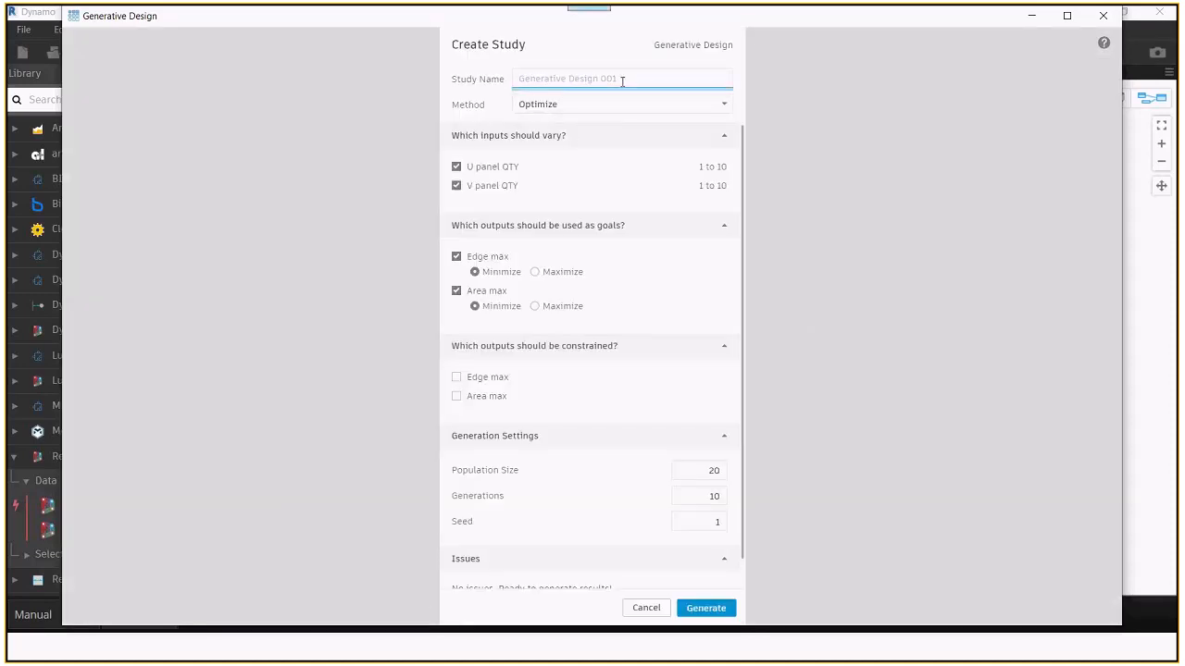
text(eworkshop bca 2)
Set the study's method to Randomize with 10 solutions and generate it
click(613, 105)
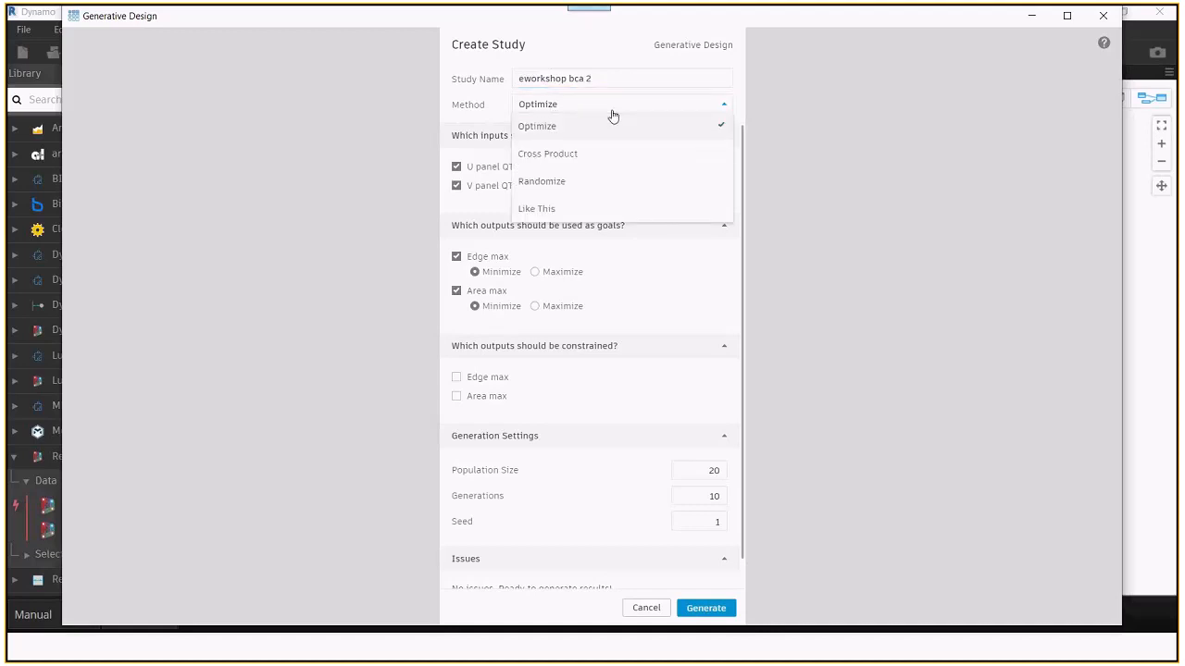
click(564, 182)
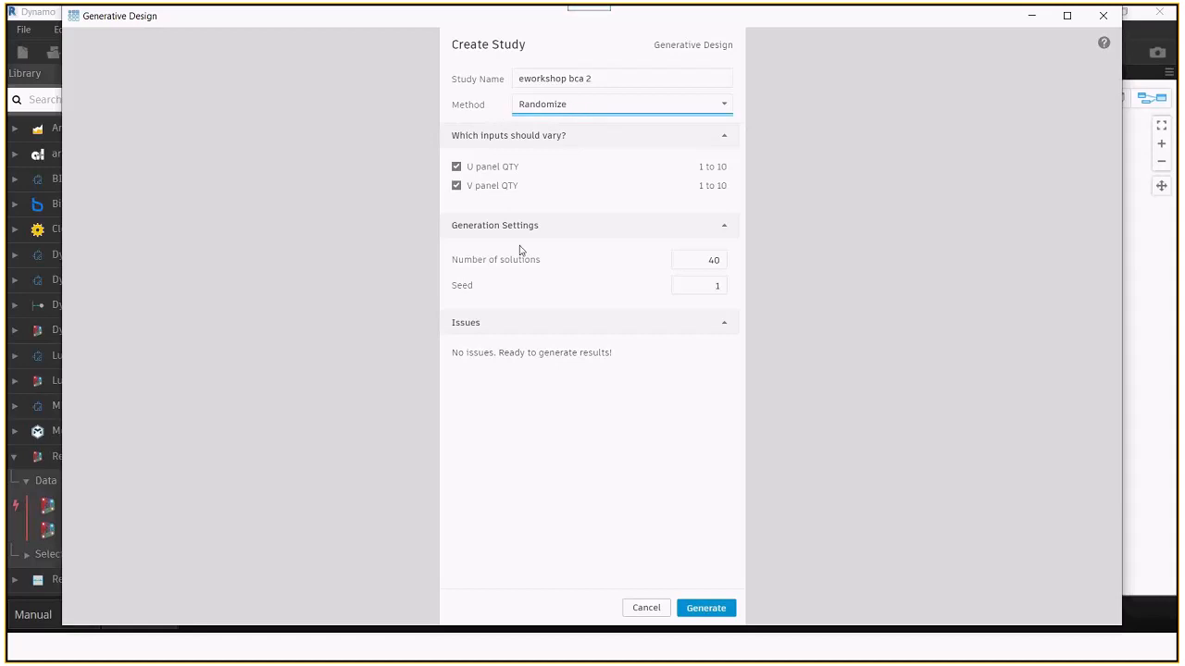
double_click(709, 260)
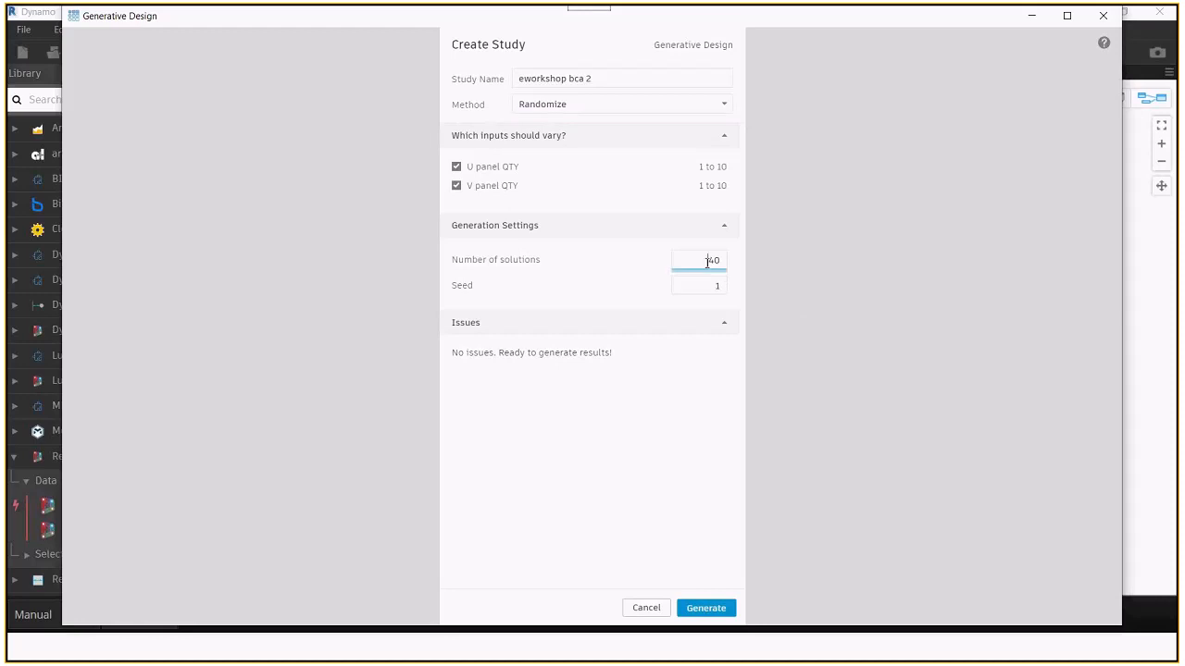
text(10)
click(692, 609)
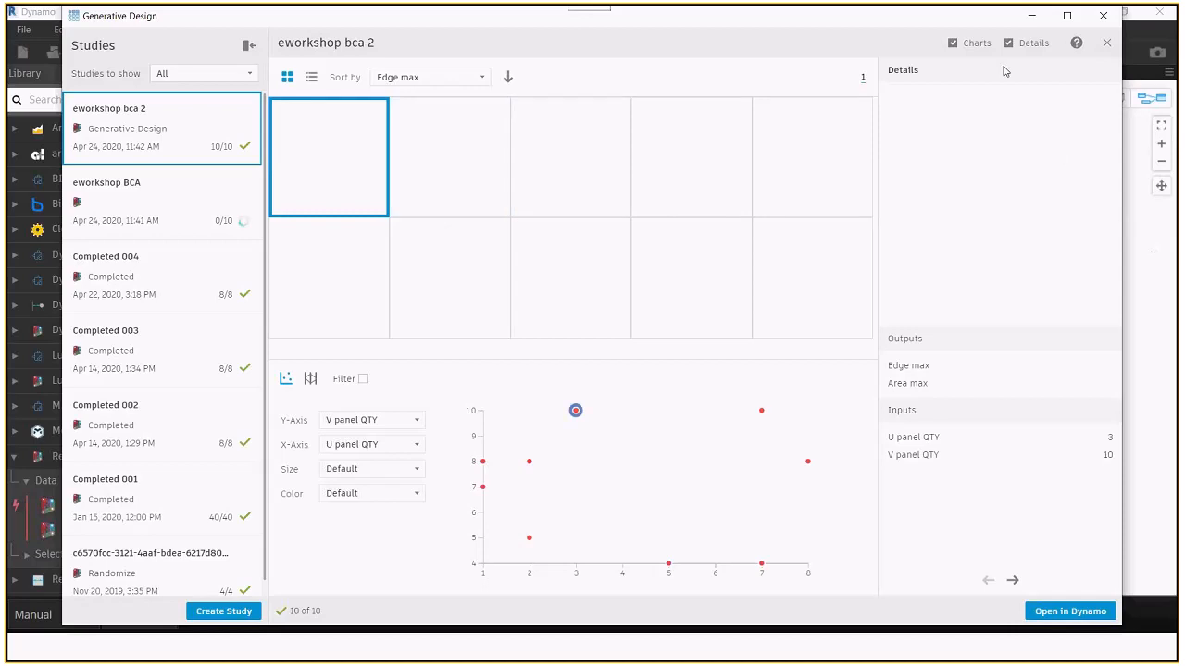
Minimize the study results and move the LunchBox Quad Grid by Face node away from the list of 4 points in the graph
click(1030, 19)
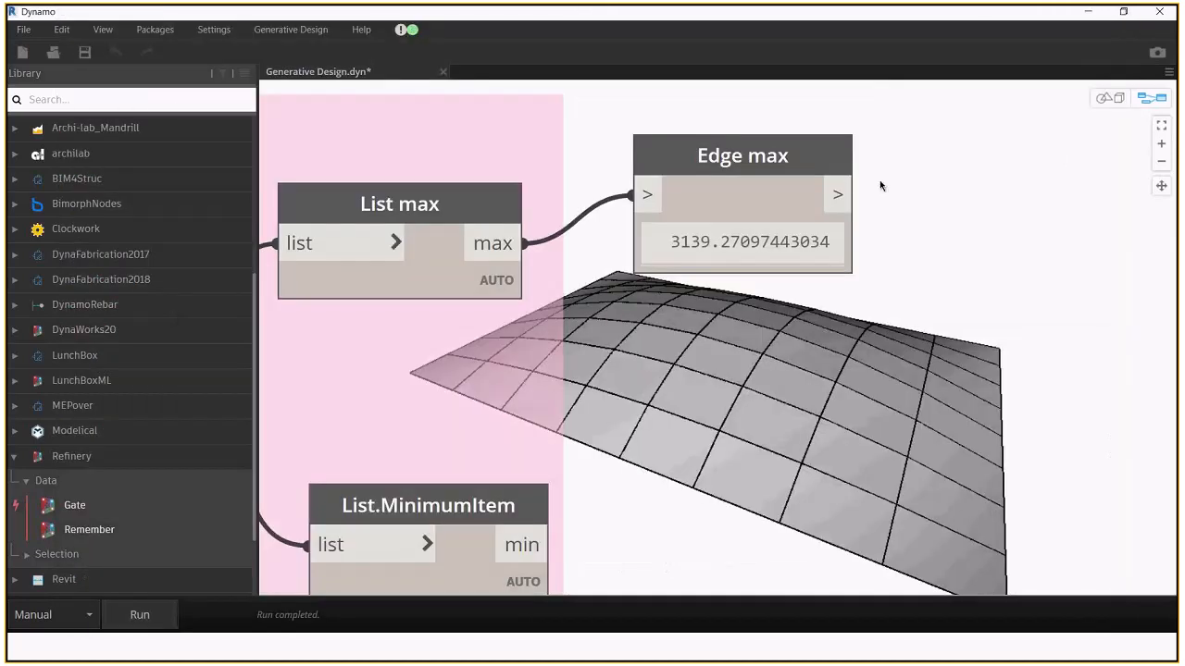
scroll(822, 244, down, 5)
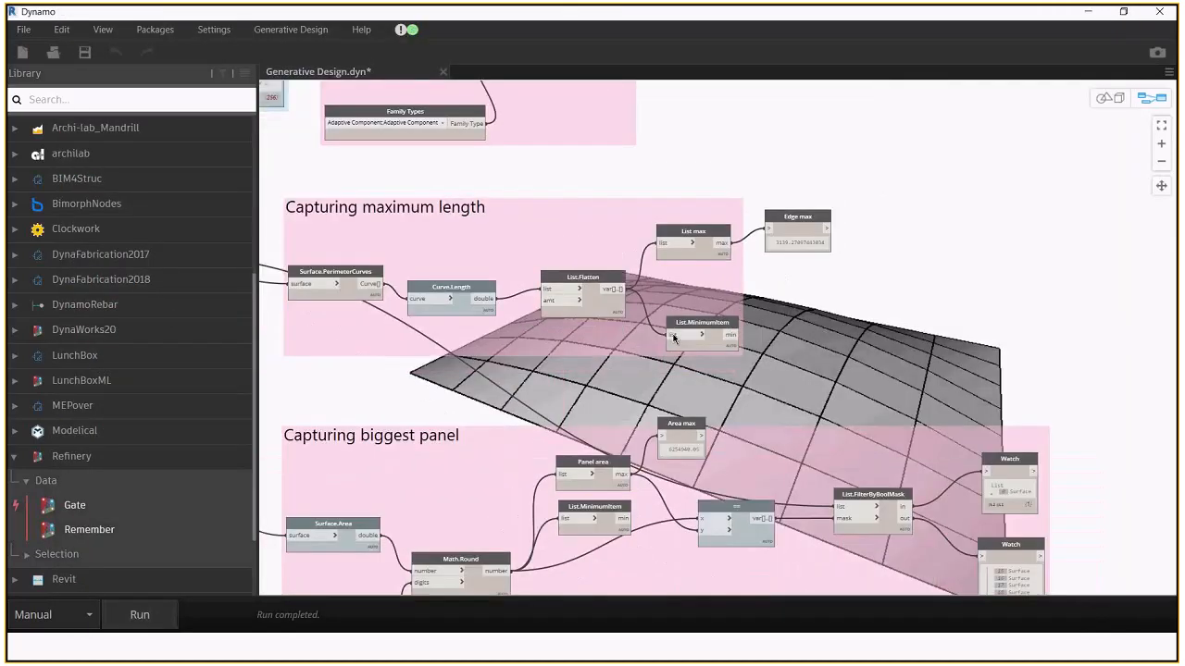
scroll(533, 235, down, 5)
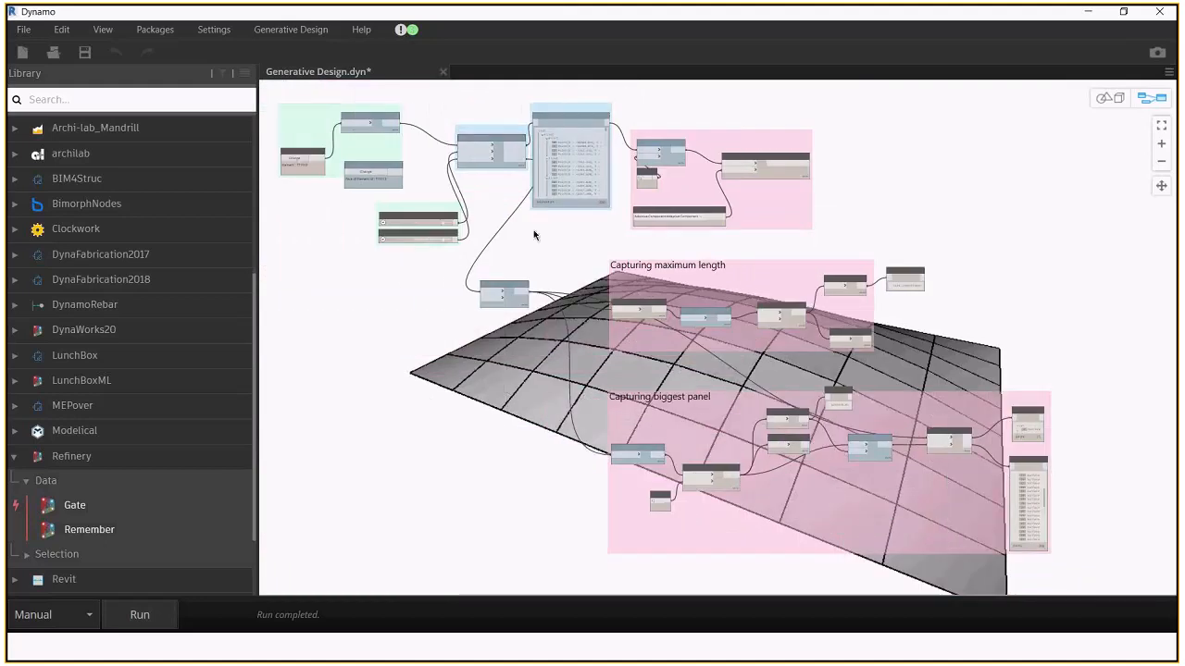
scroll(533, 230, up, 4)
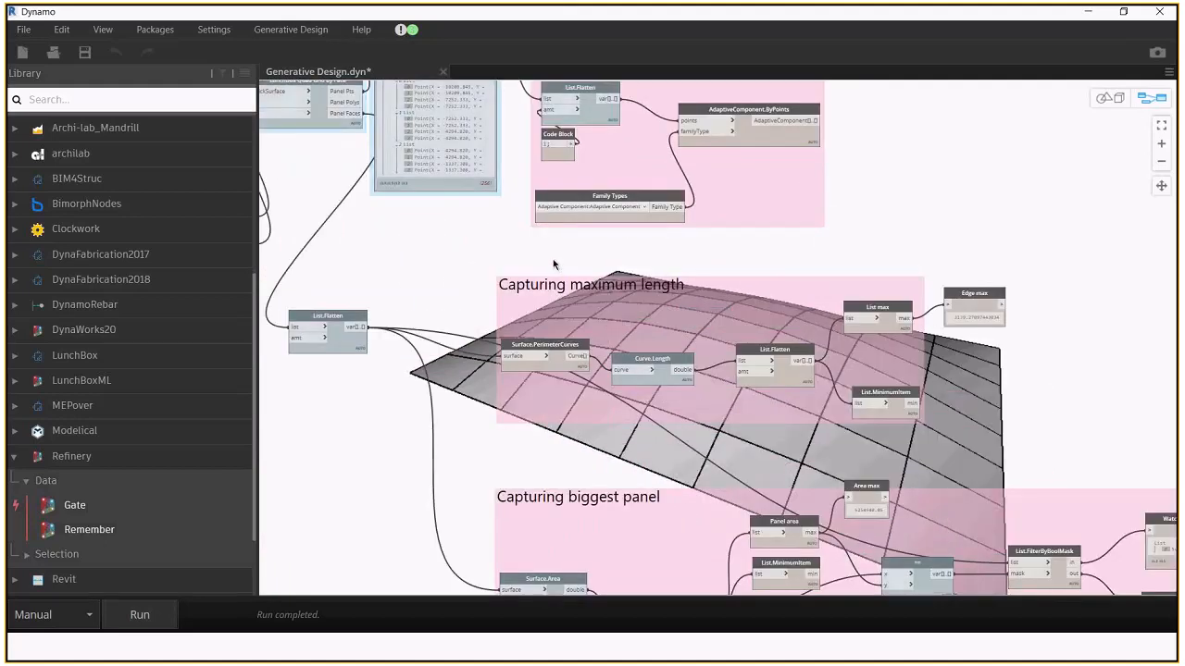
scroll(554, 264, down, 5)
scroll(553, 264, up, 5)
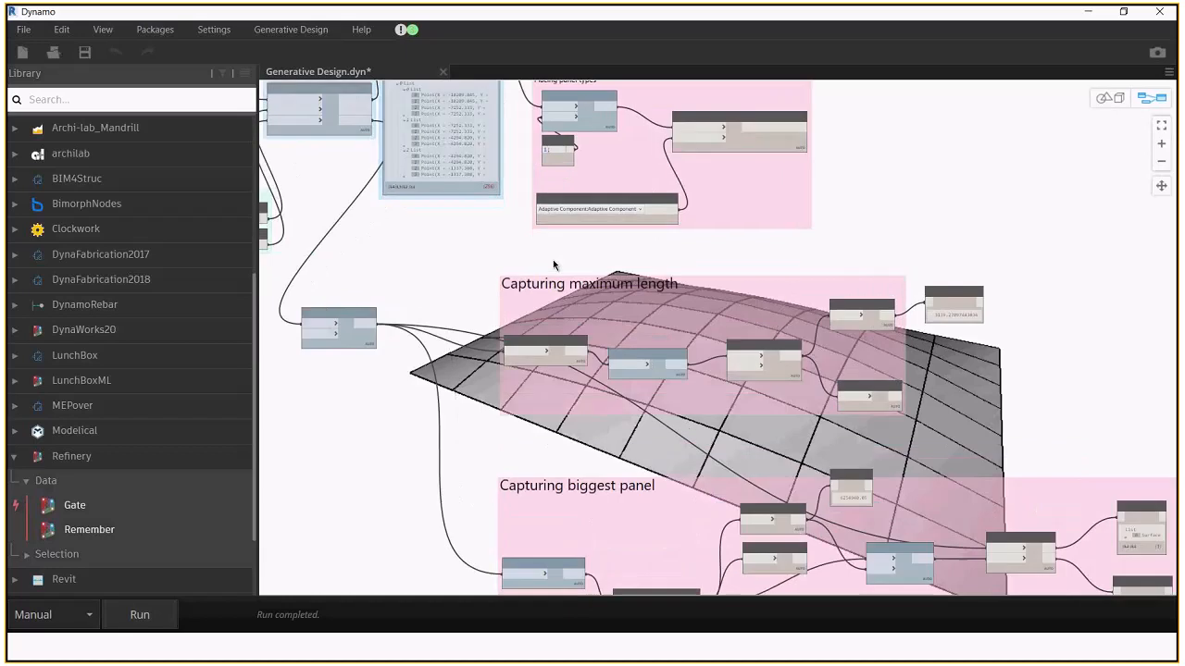
middle_drag(854, 178, 1029, 262)
drag(472, 140, 411, 138)
scroll(541, 322, up, 2)
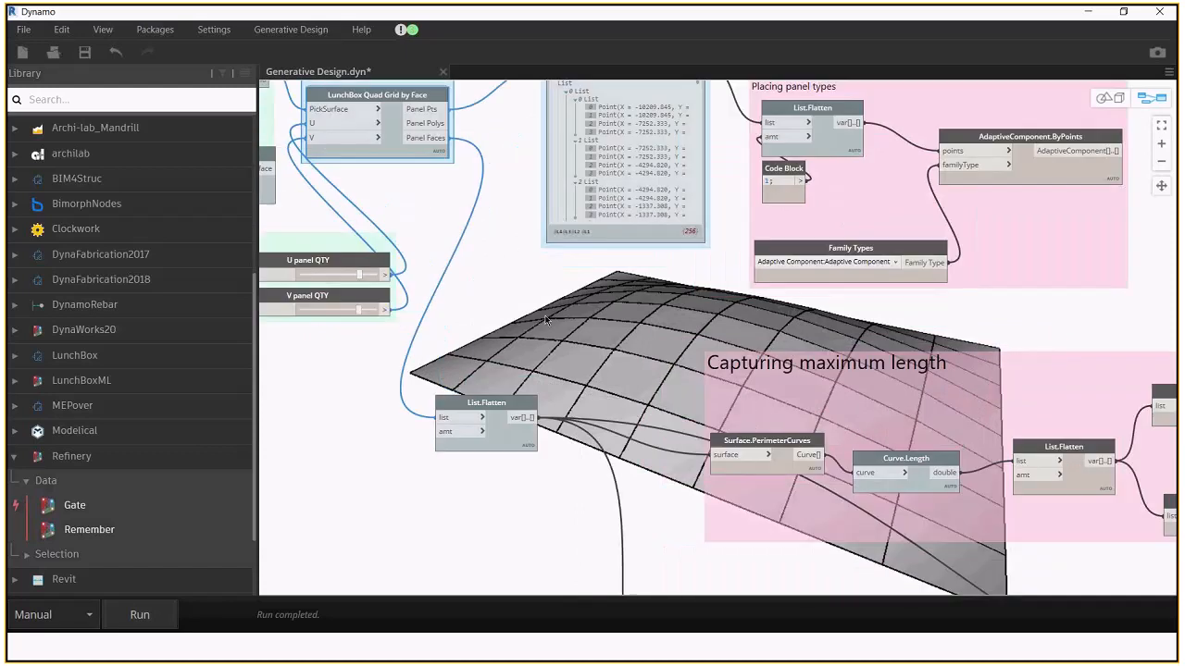
Move the List.Flatten node fed by Panel Faces closer to the Capturing maximum length group
middle_drag(546, 319, 568, 317)
click(488, 414)
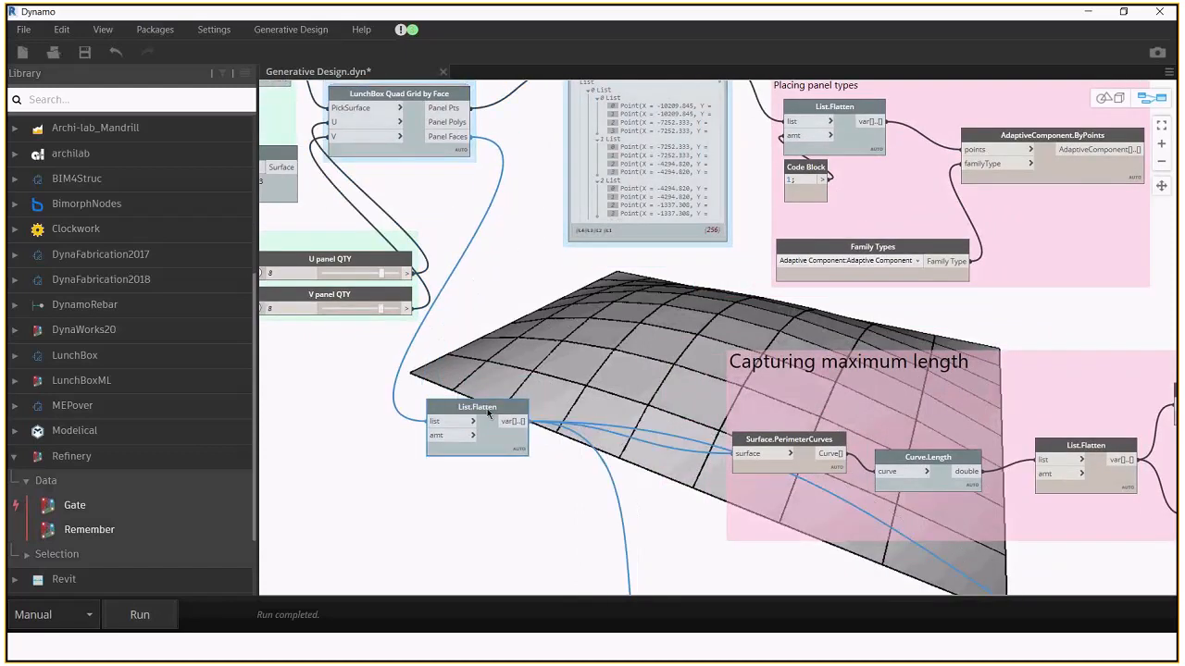
drag(488, 414, 564, 420)
scroll(493, 289, down, 2)
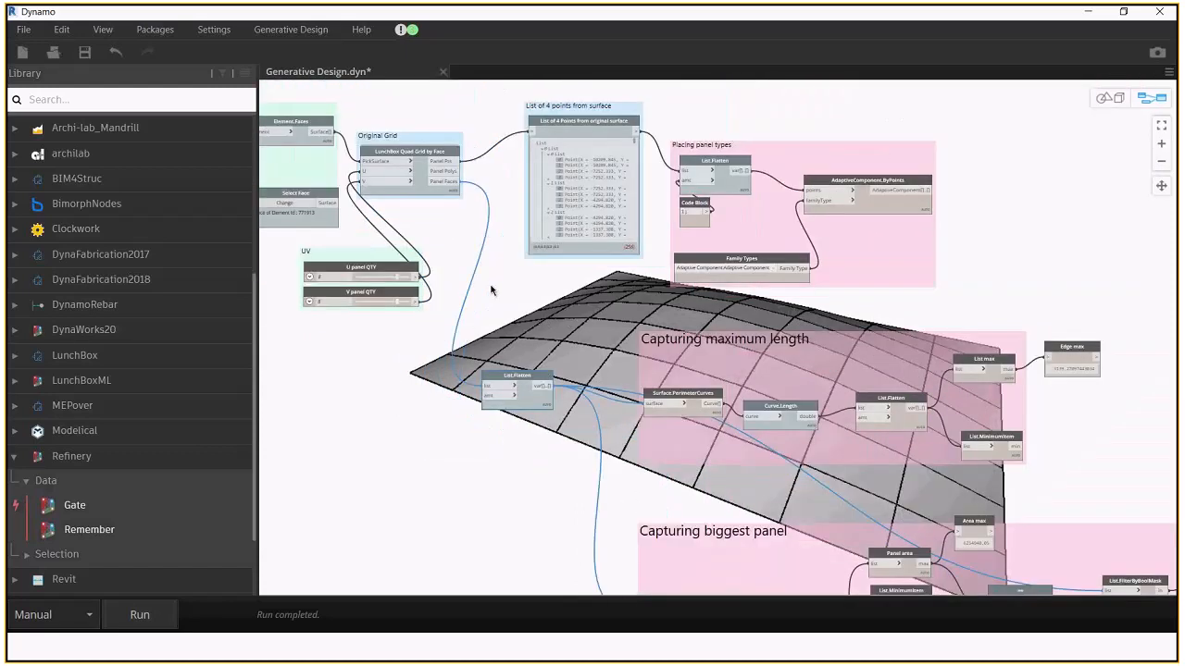
Minimize Dynamo, review the eworkshop BCA and eworkshop bca 2 studies, and minimize the Generative Design window
click(1087, 13)
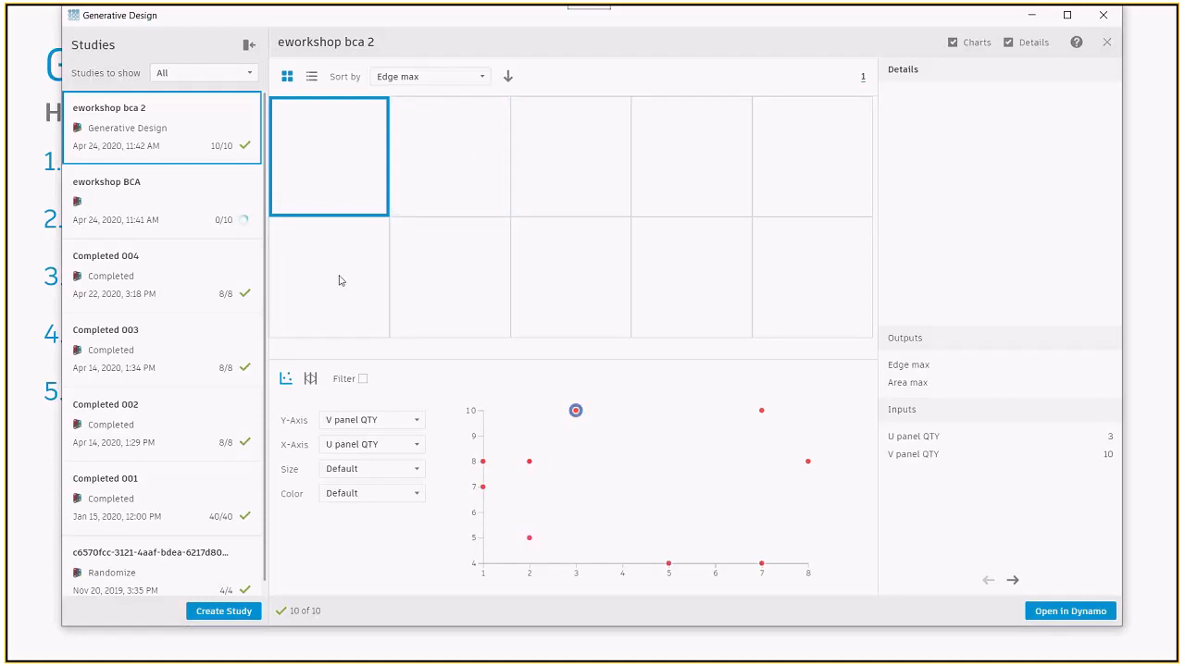
click(242, 191)
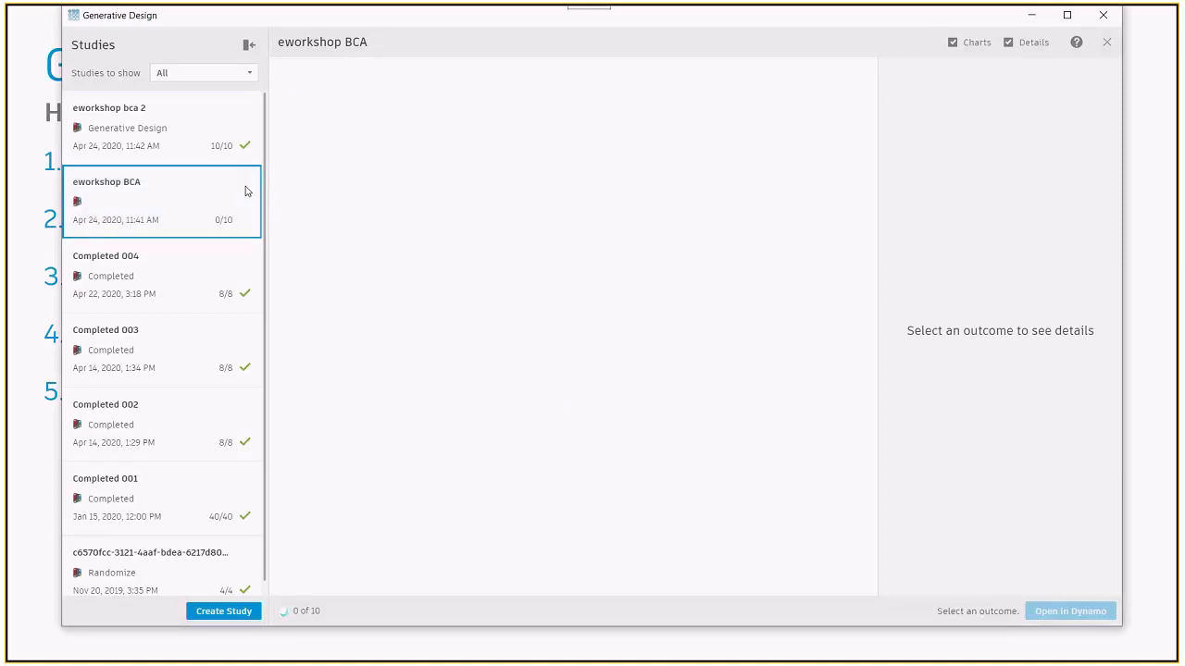
click(212, 145)
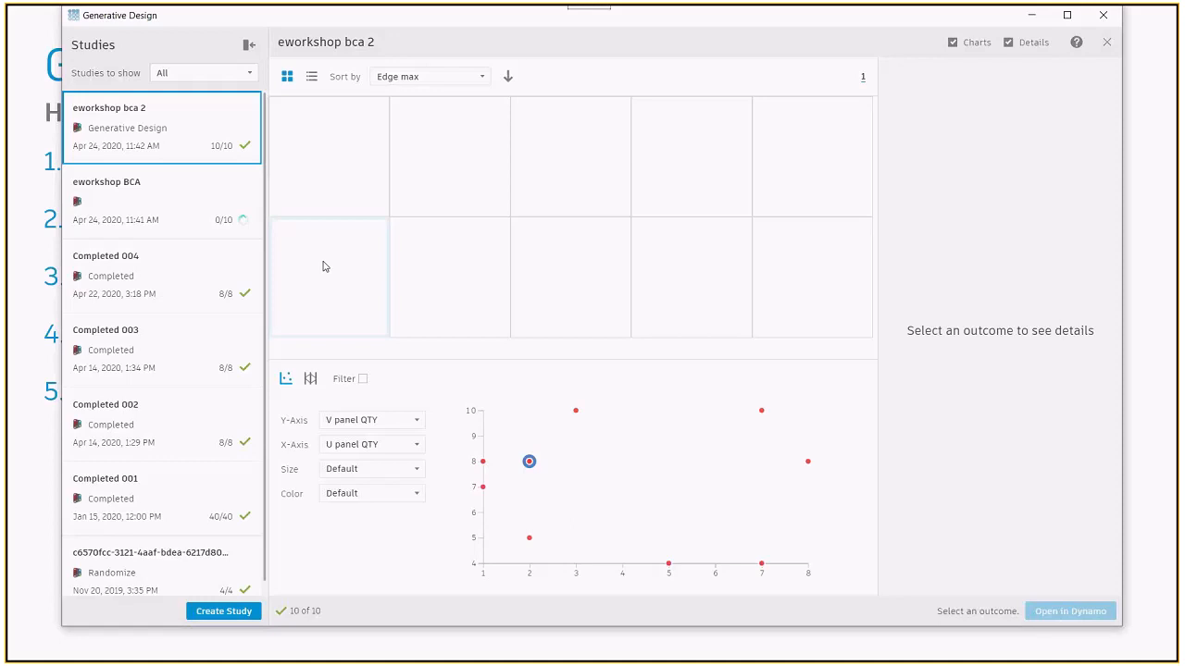
click(1032, 16)
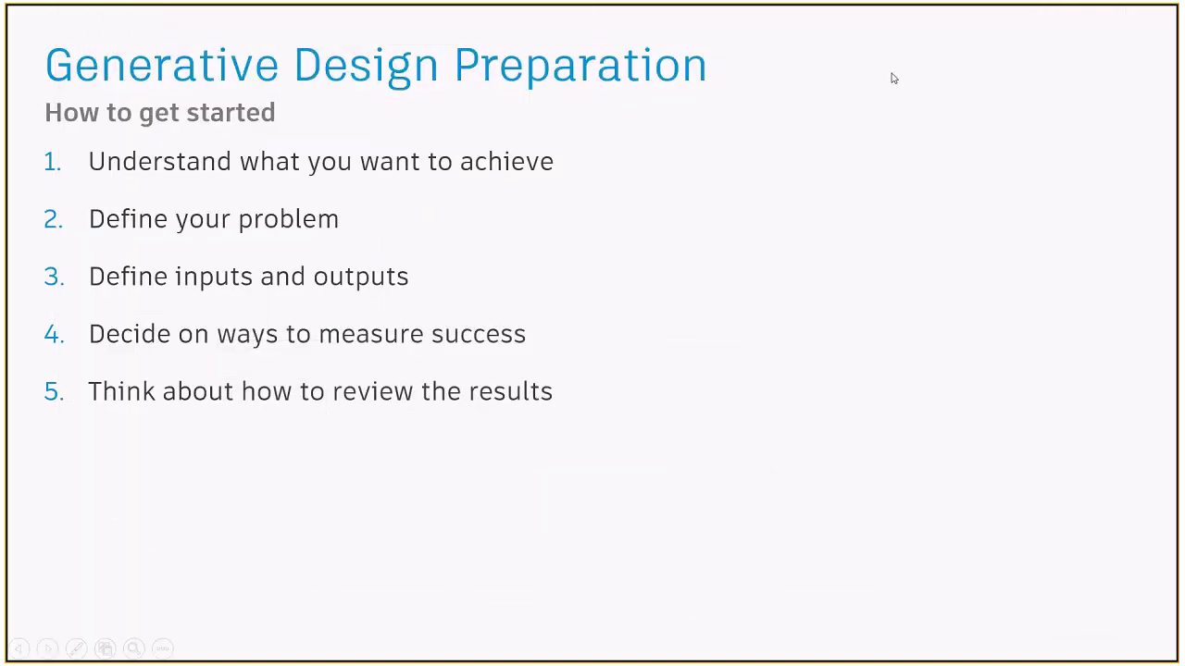
Return to Dynamo and move the LunchBox Quad Grid by Face node up, nearly level with the list of 4 points node
key(super)
mouse_move(364, 648)
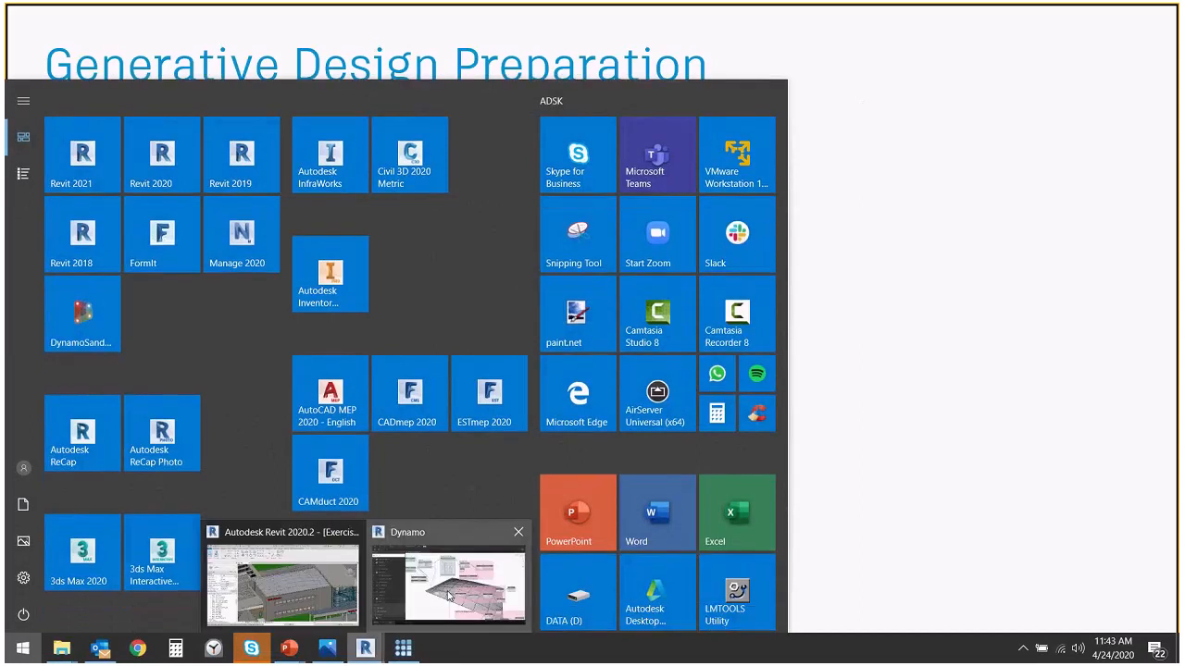
click(449, 583)
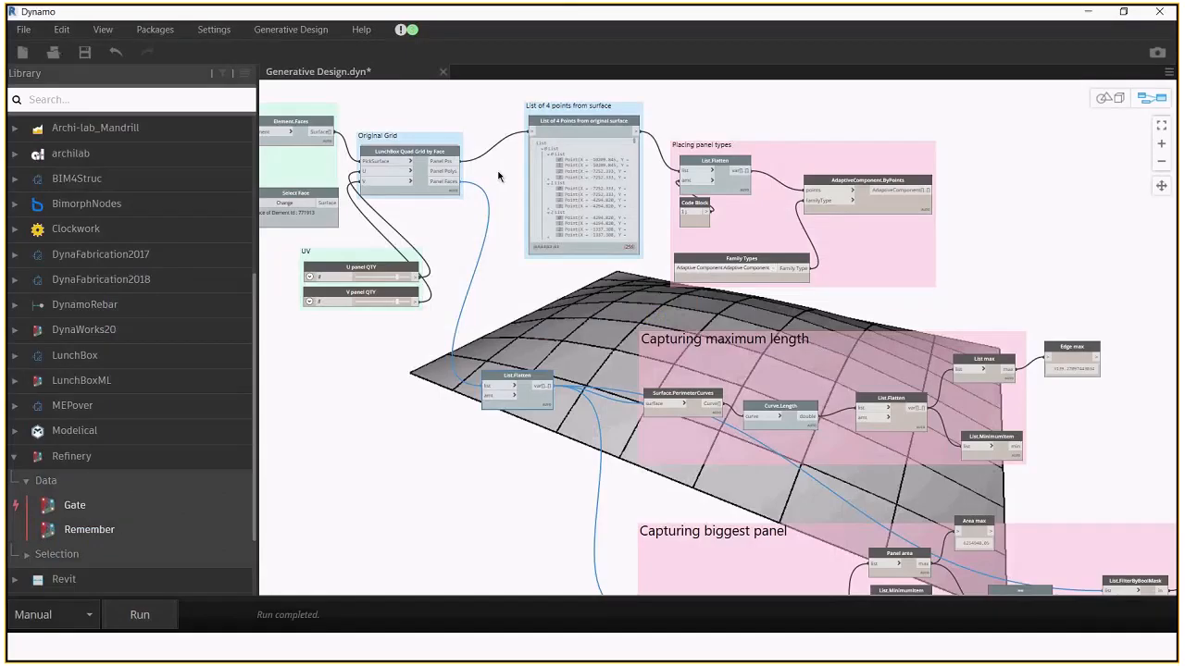
scroll(498, 176, up, 2)
scroll(493, 185, up, 1)
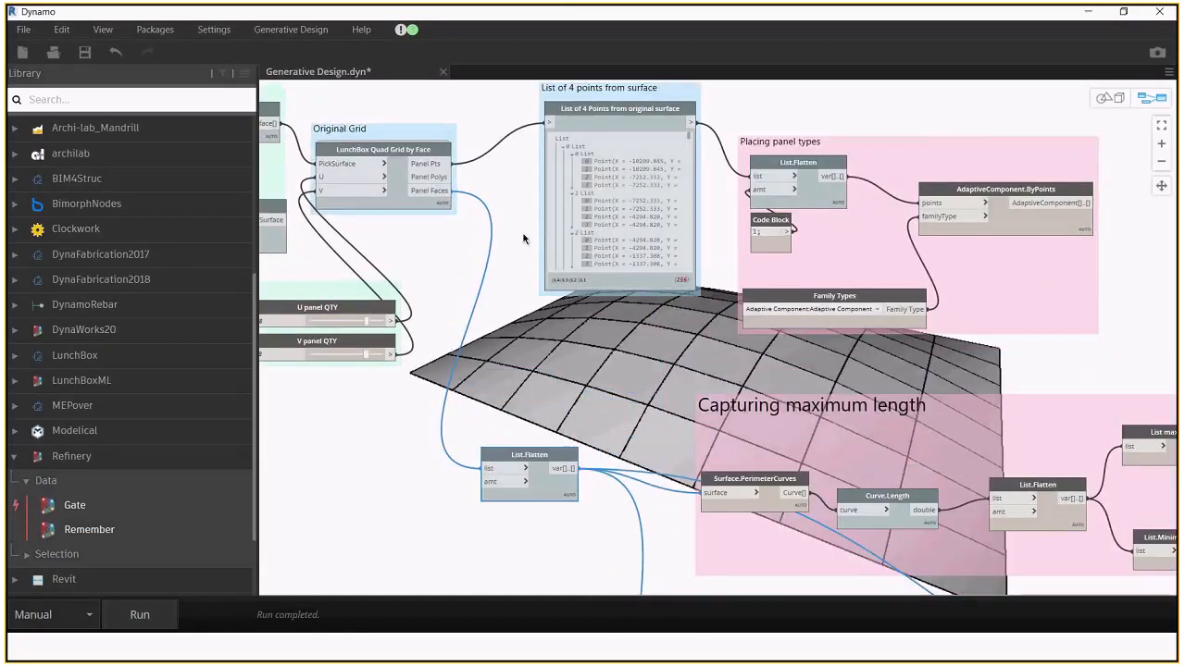
scroll(527, 260, up, 1)
drag(507, 224, 496, 194)
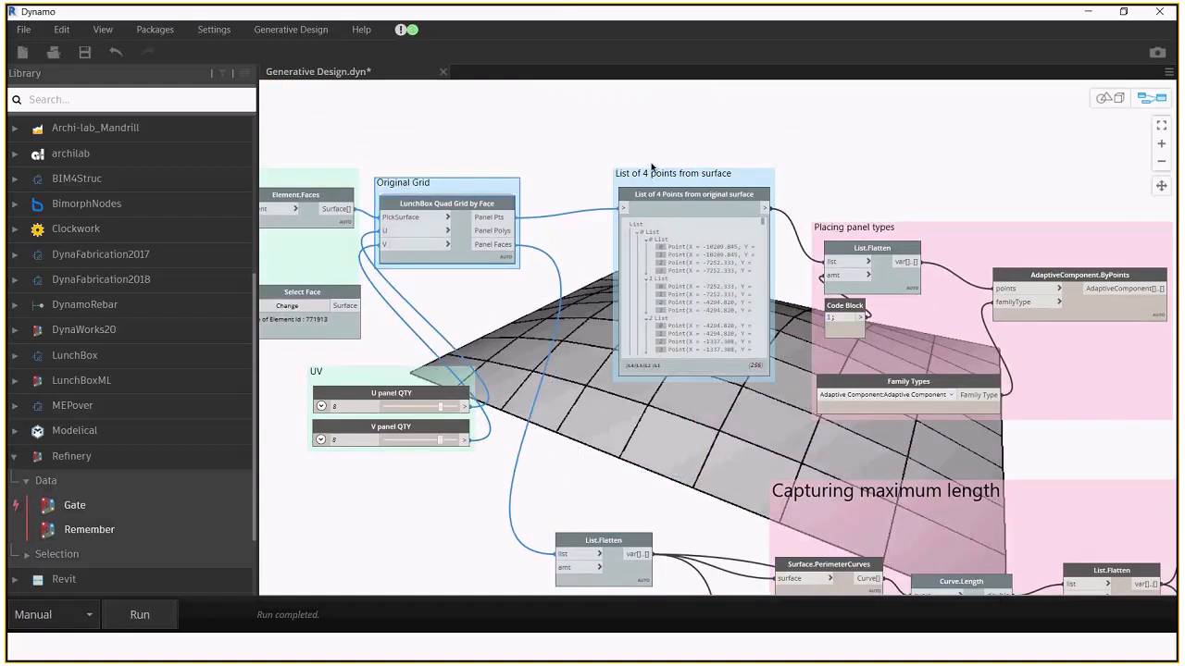
Shift the List of 4 points group away from the Original Grid group and add a Data.Remember node between them
drag(651, 168, 721, 147)
click(218, 99)
click(141, 533)
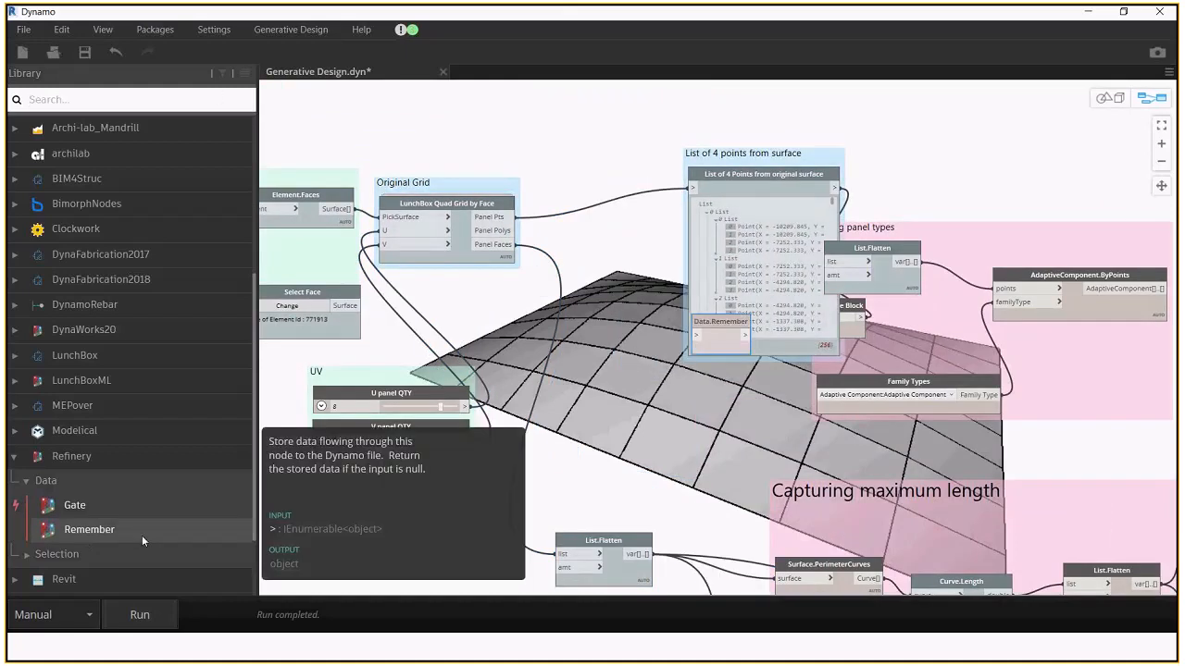
drag(720, 331, 624, 147)
Route Panel Pts through Data.Remember into the List of 4 Points node and move Data.Remember nearer the Original Grid group
click(512, 216)
click(600, 153)
click(649, 153)
click(692, 188)
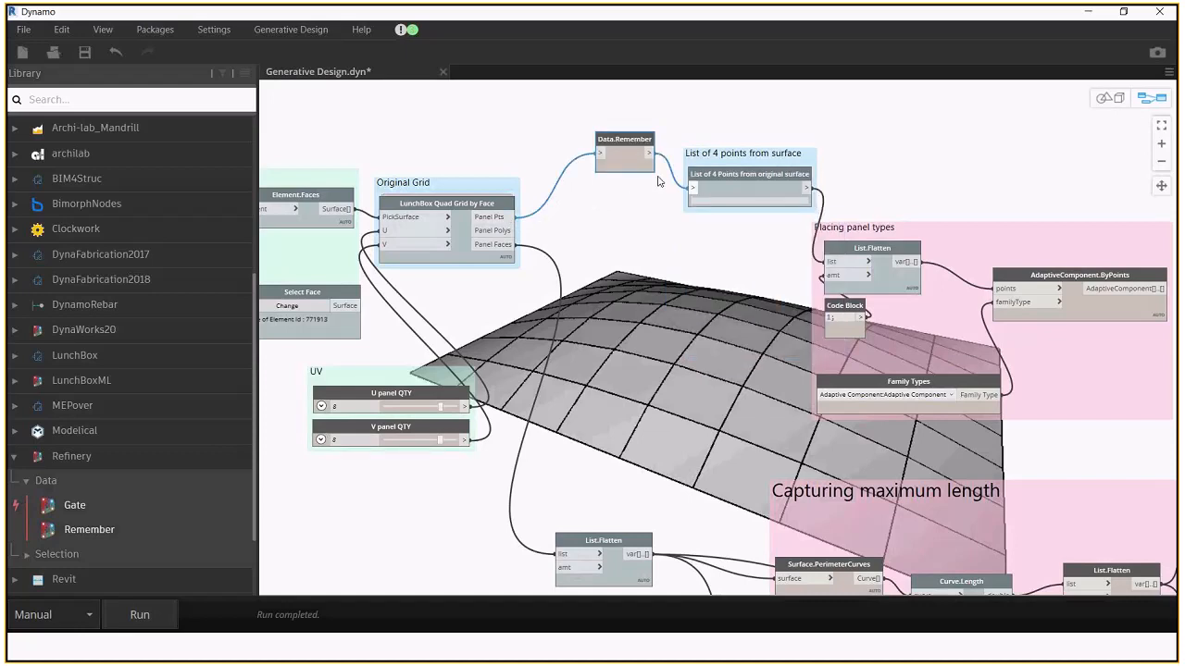
drag(627, 146, 598, 172)
Duplicate Data.Remember, connect the copy's output to the list input of the List.Flatten feeding Capturing maximum length, and space out both nodes
key(ctrl+c)
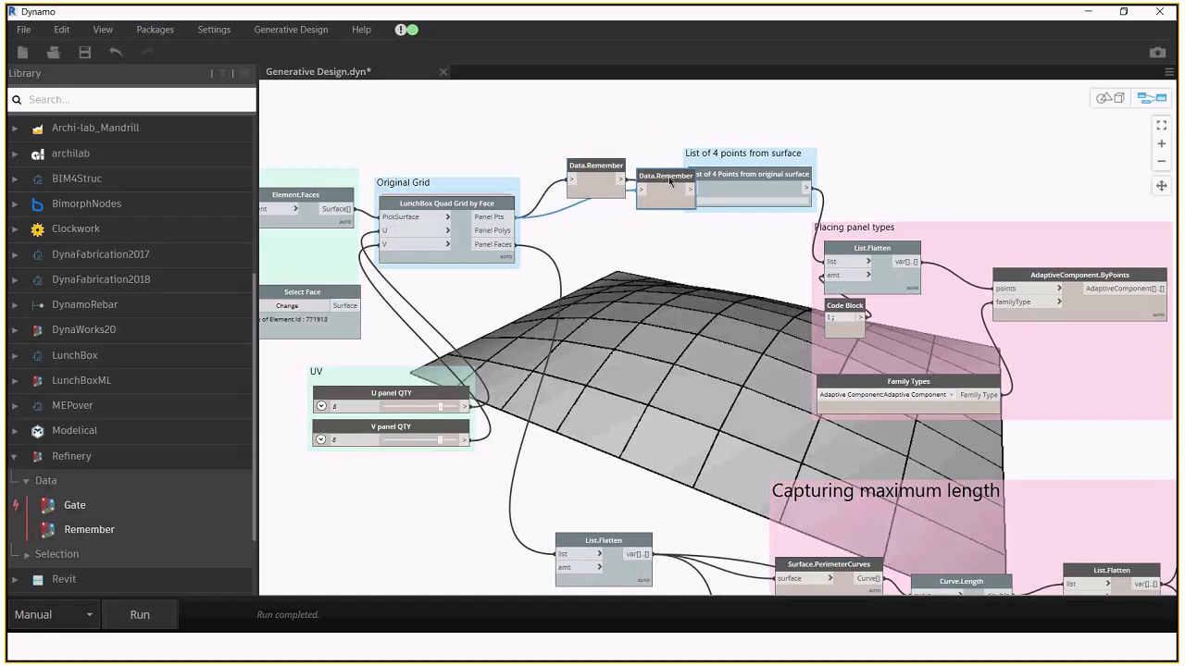
key(ctrl+v)
drag(470, 486, 489, 542)
click(516, 546)
click(562, 554)
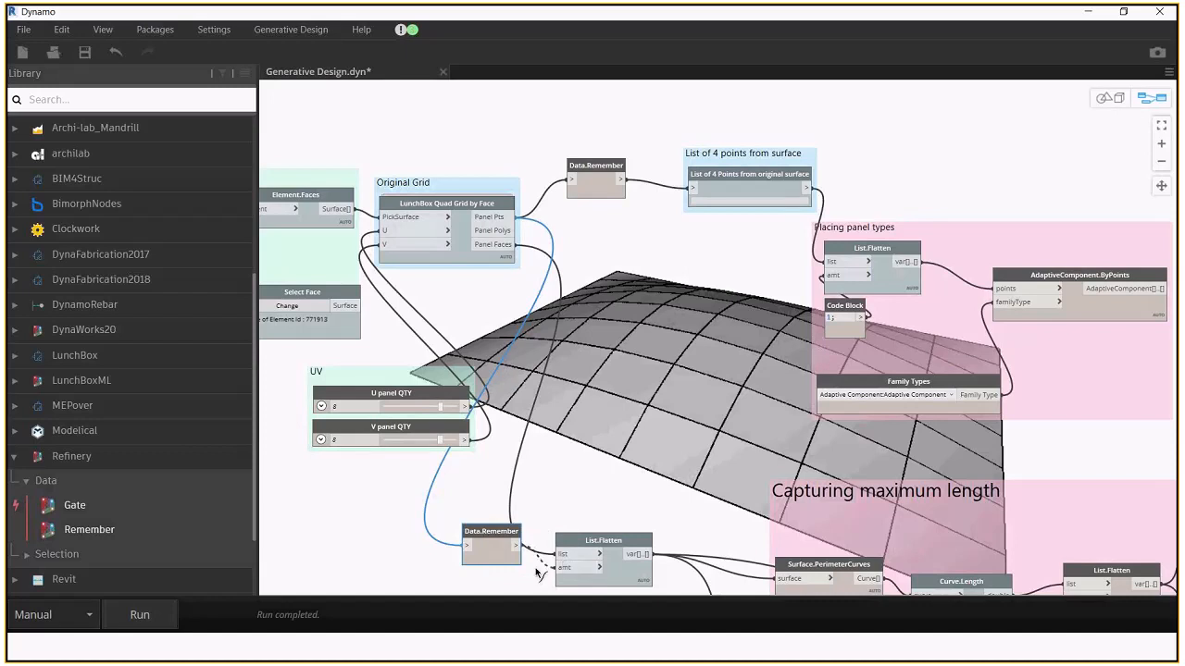
drag(513, 532, 581, 459)
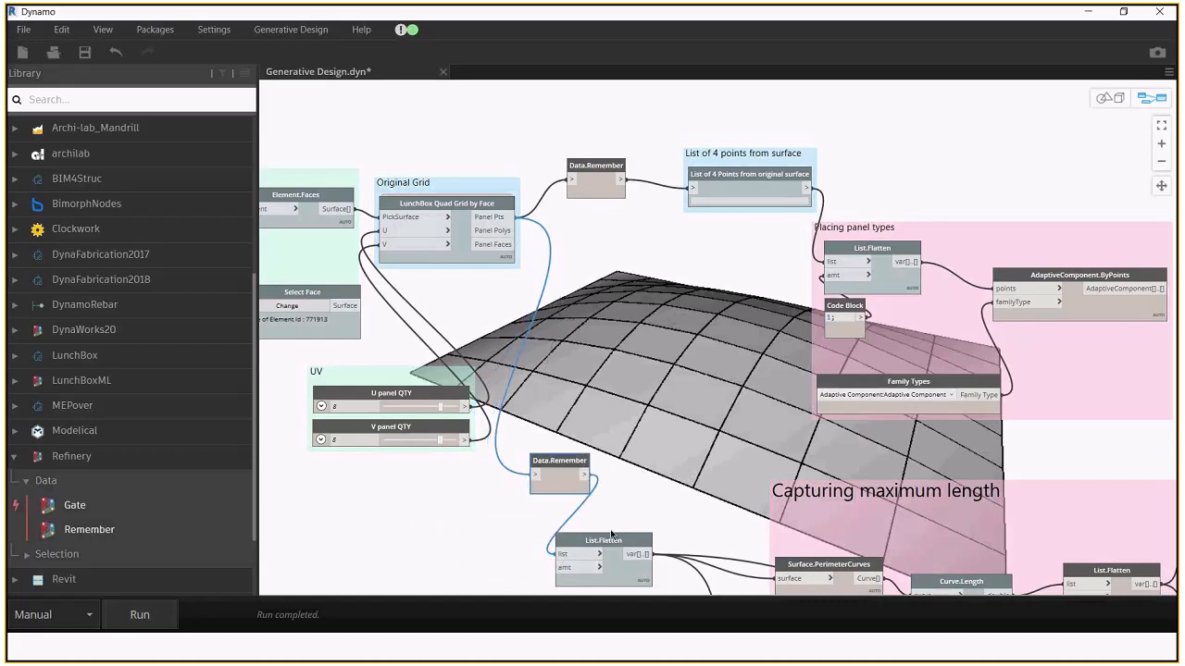
drag(603, 542, 657, 512)
Run the graph with the added Data.Remember nodes and save Generative Design.dyn
scroll(657, 463, up, 3)
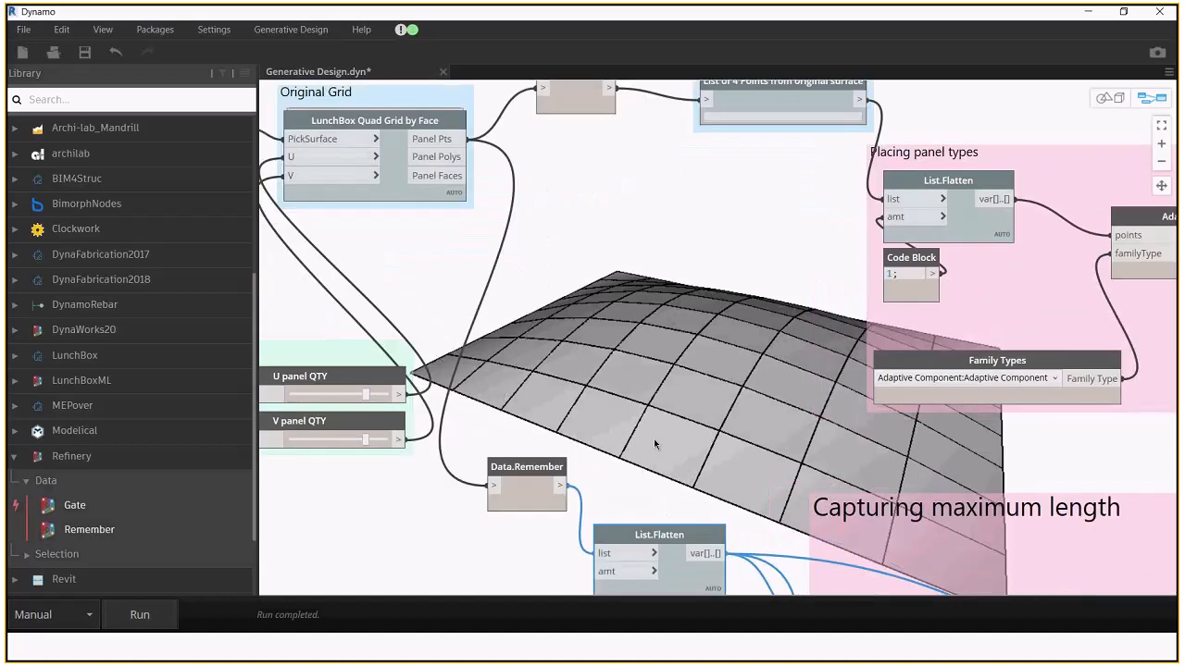
middle_drag(653, 439, 648, 460)
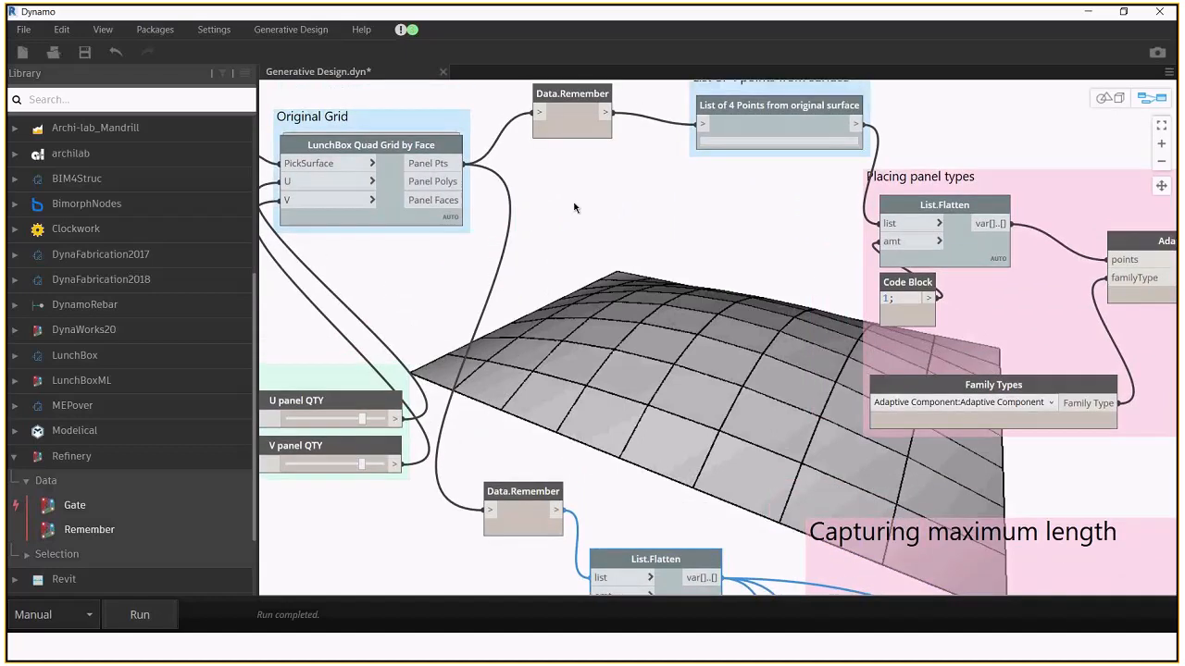
click(132, 615)
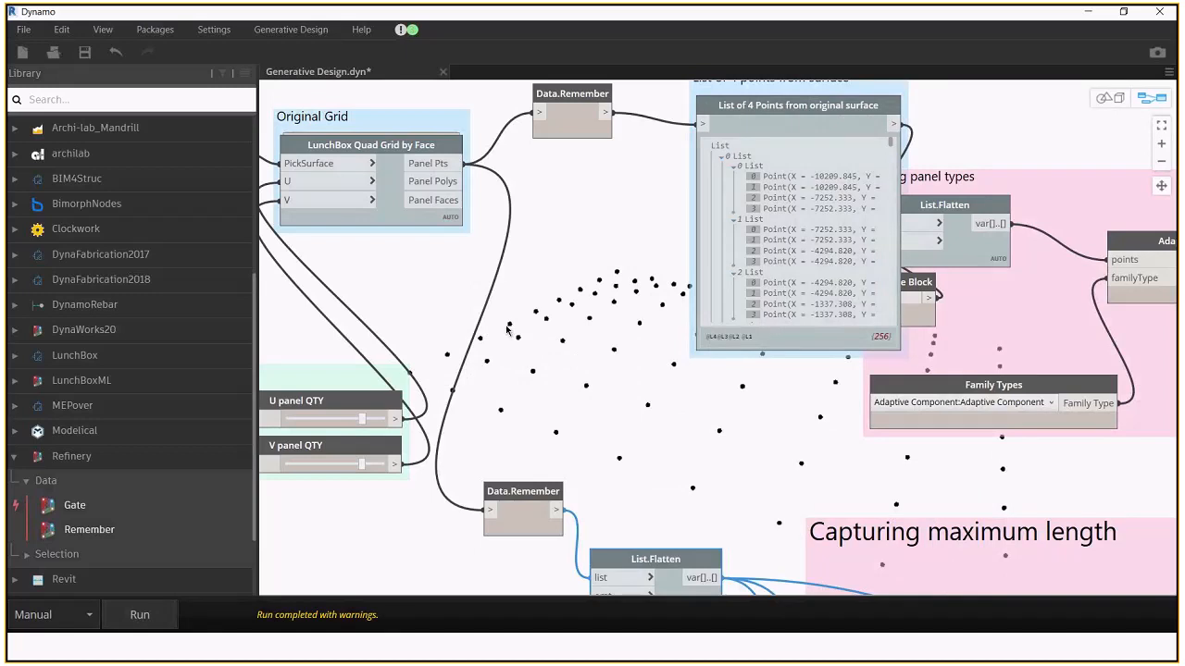
scroll(509, 326, down, 3)
scroll(548, 318, down, 2)
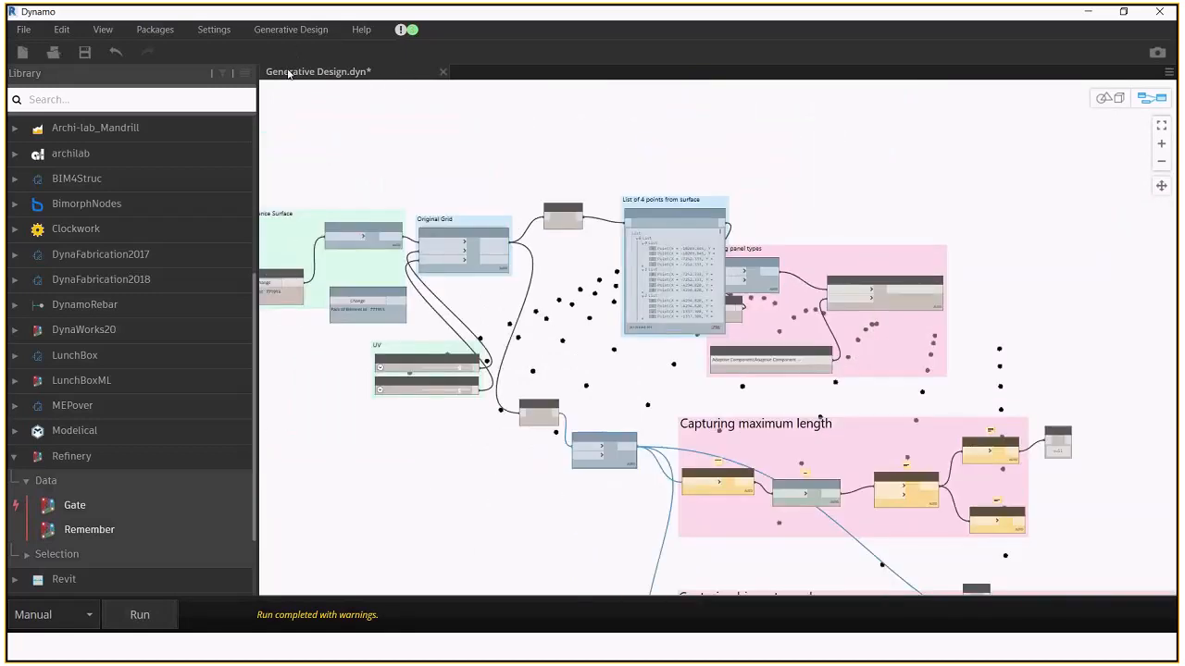
click(85, 53)
Minimize Dynamo, then close the Generative Design study results window and the other leftover window
click(1088, 15)
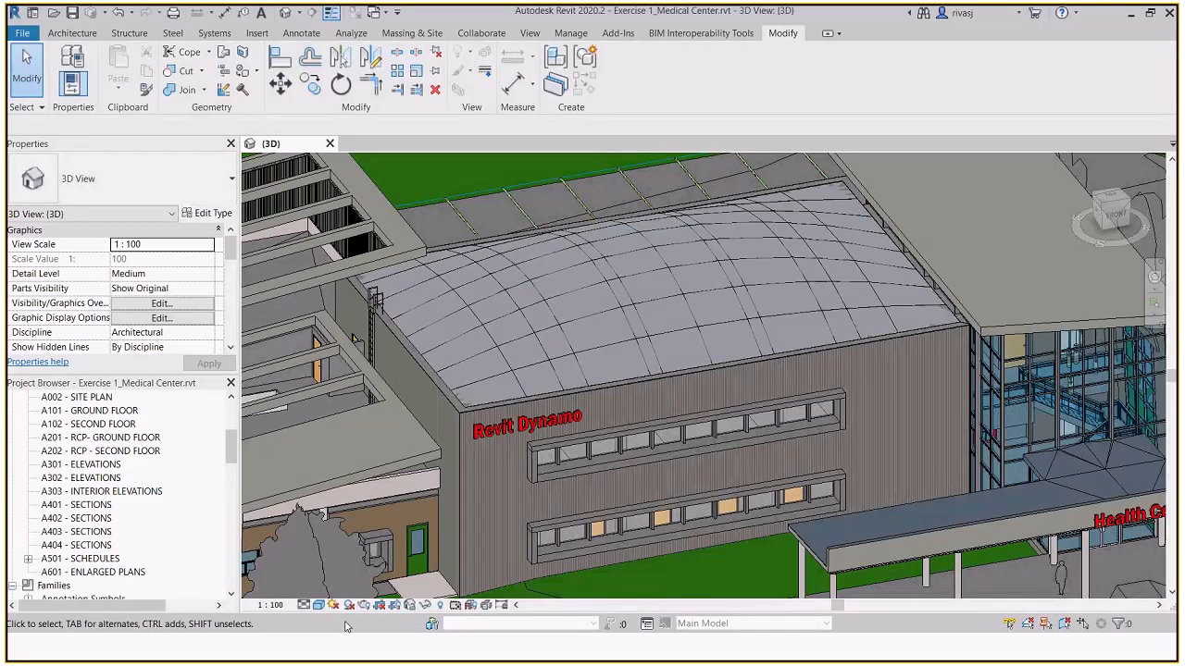
click(308, 656)
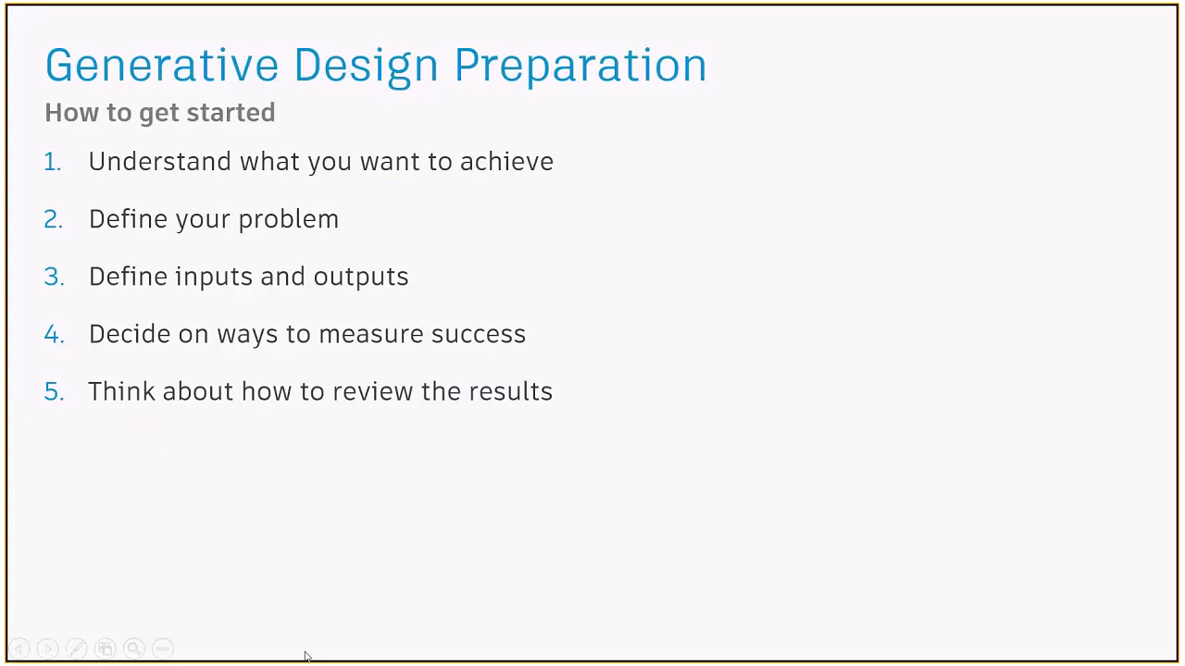
key(super)
click(404, 651)
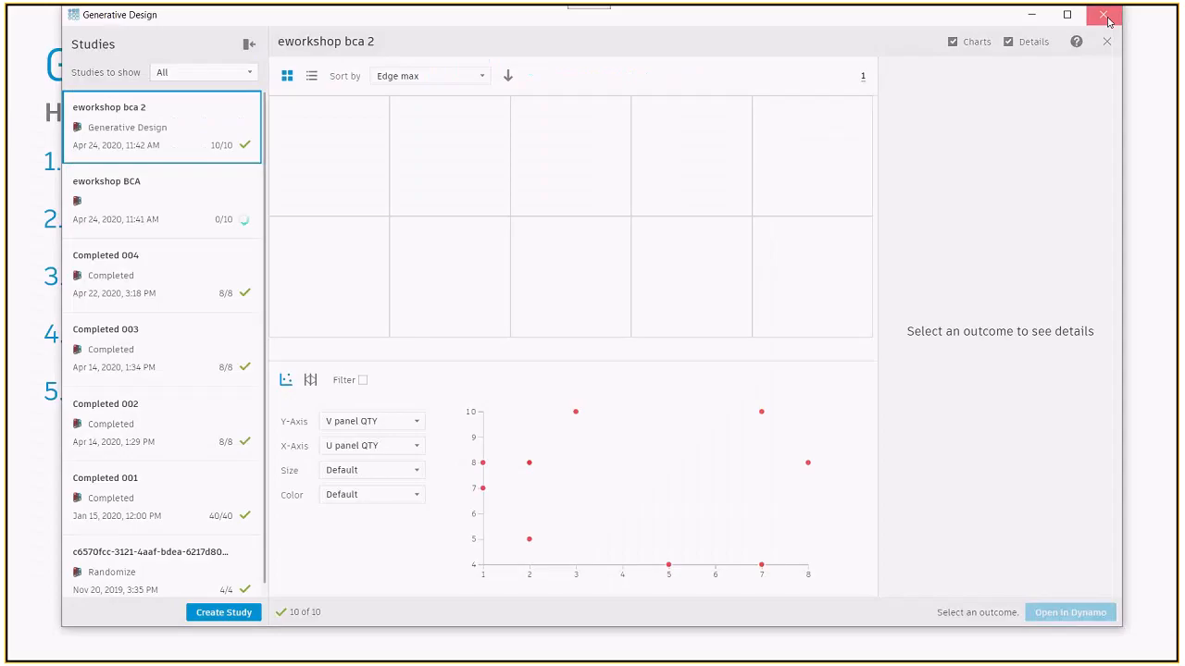
click(1105, 16)
click(605, 13)
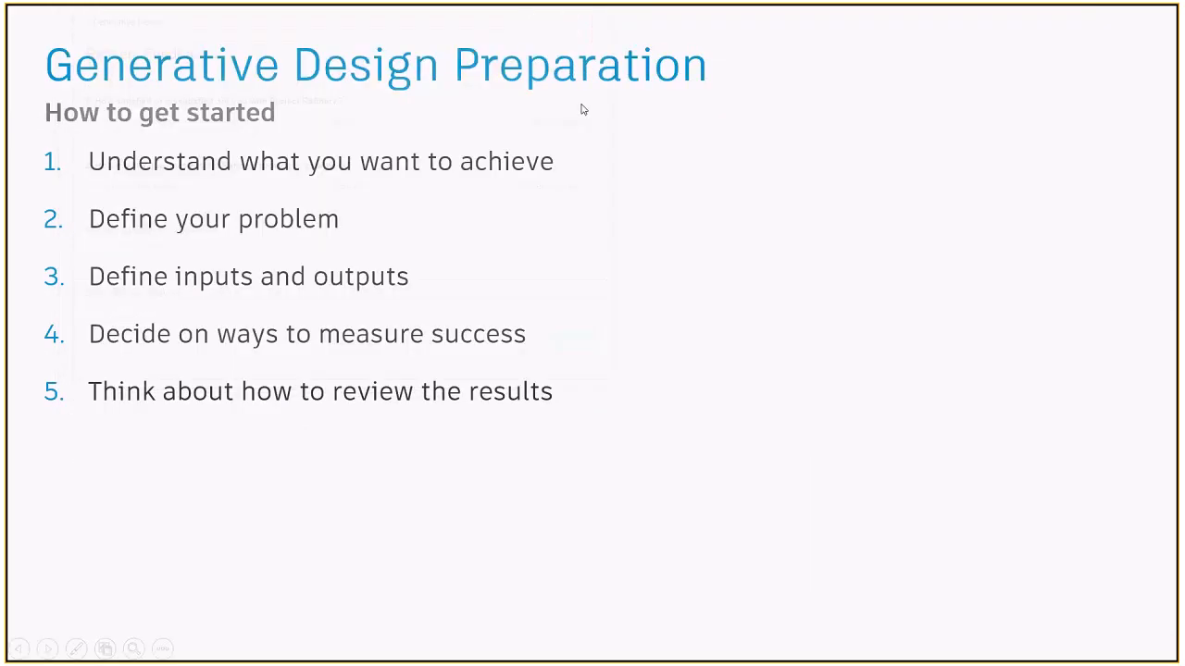
Return to Dynamo and delete the unconnected Select Face node below the Reference Surface group
key(super)
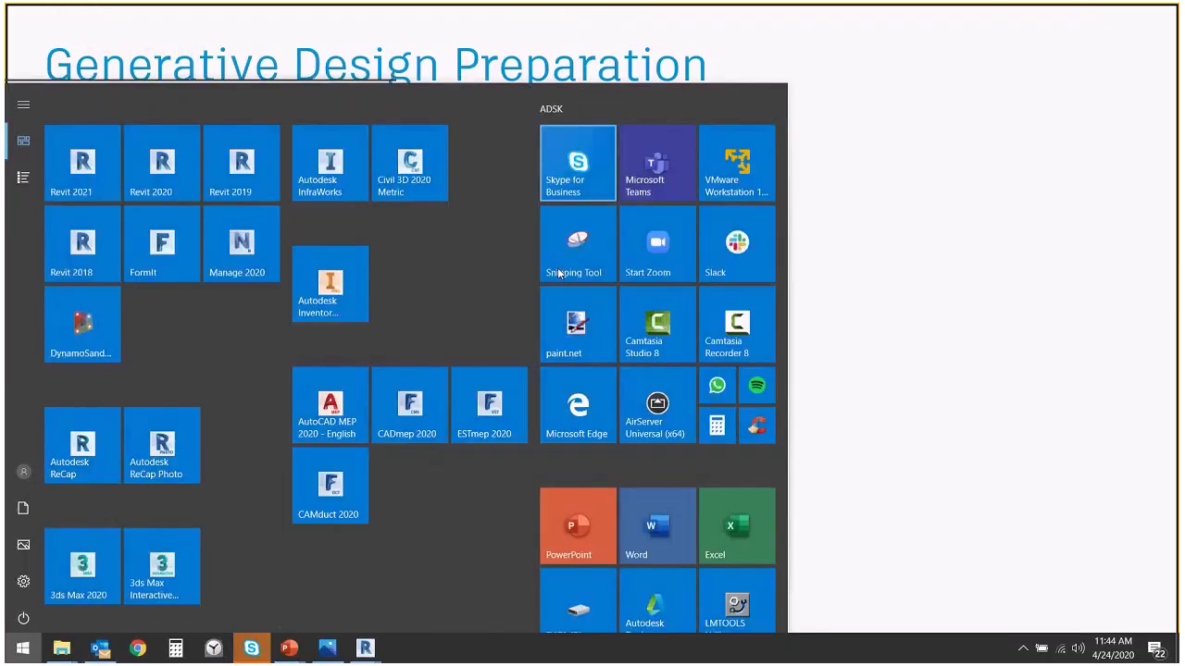
mouse_move(378, 638)
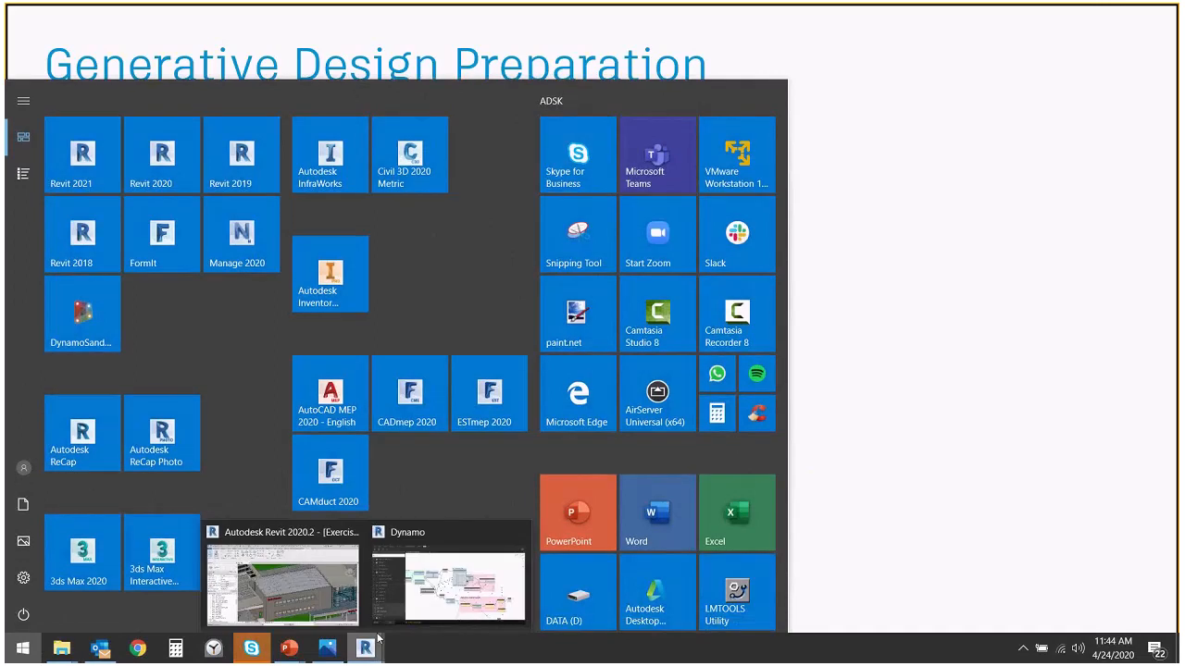
click(411, 592)
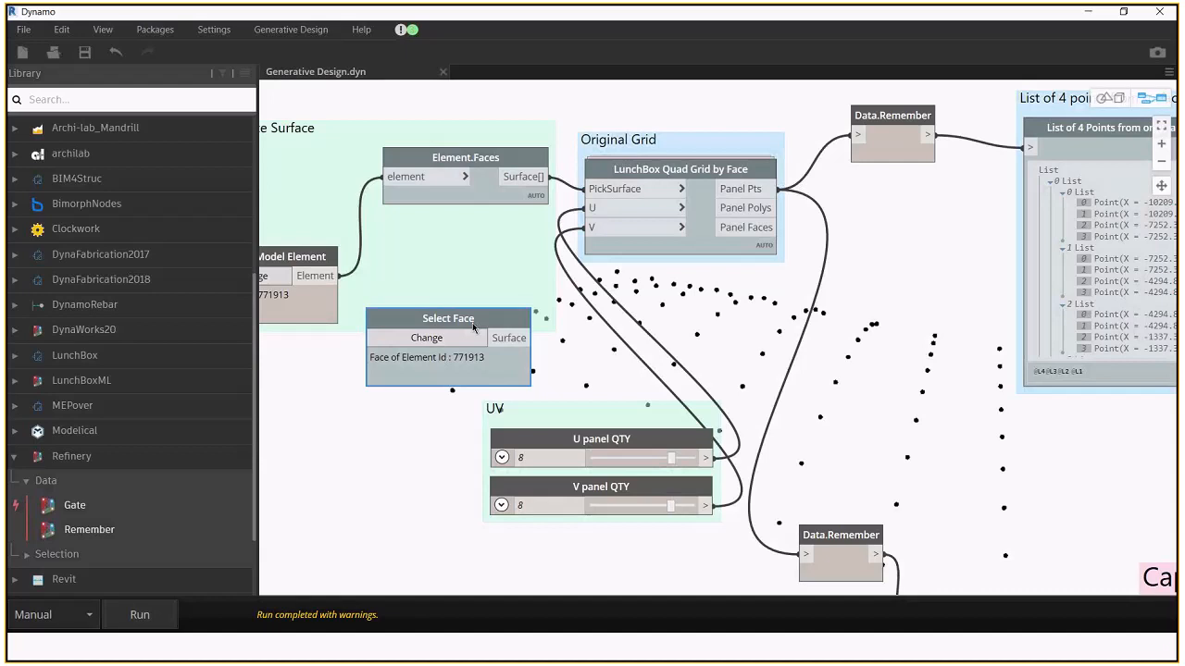
key(Delete)
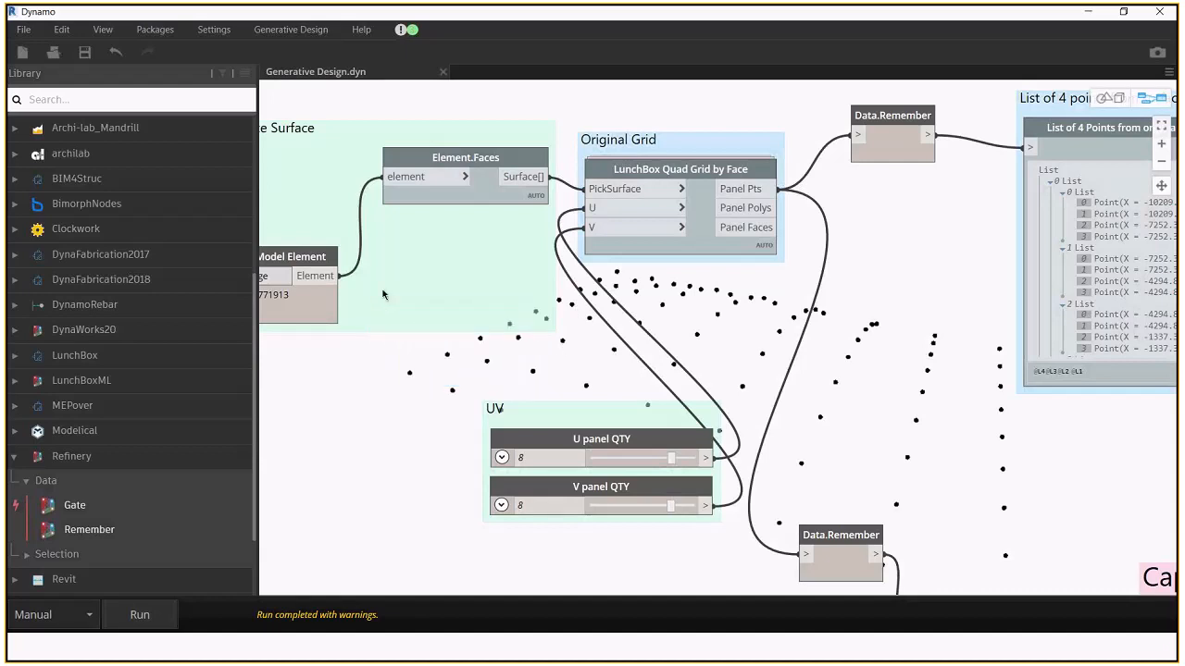
Check the warning on Surface.PerimeterCurves and the element picked in the Select Model Element node
scroll(856, 460, down, 4)
middle_drag(852, 460, 604, 275)
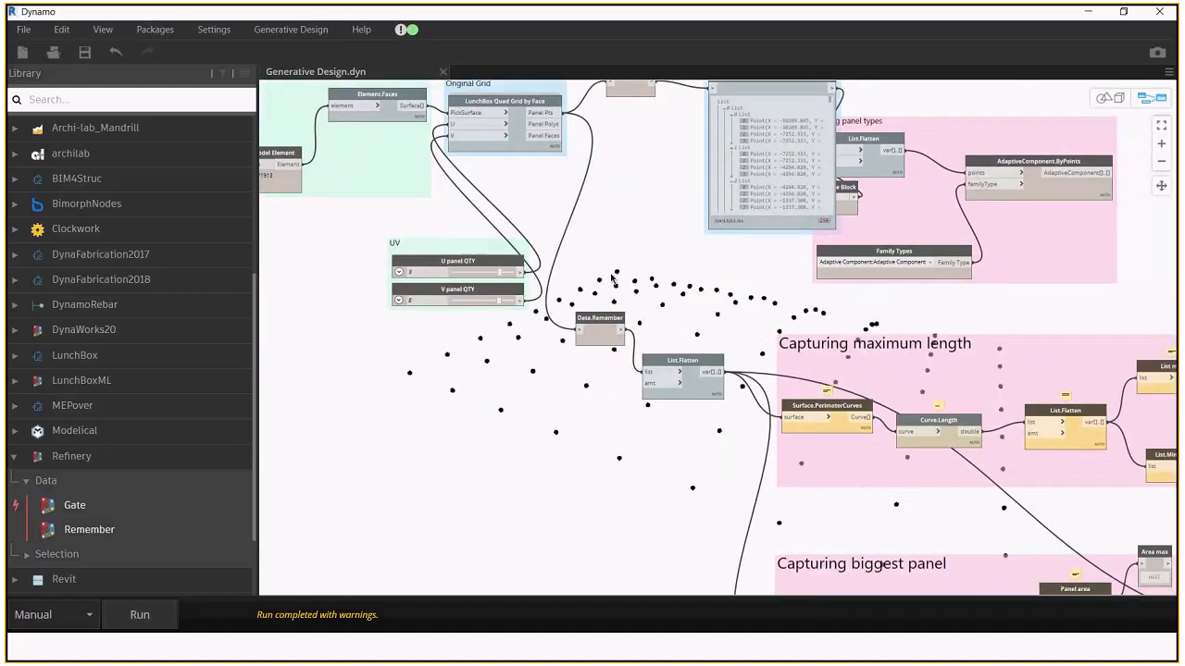
mouse_move(830, 393)
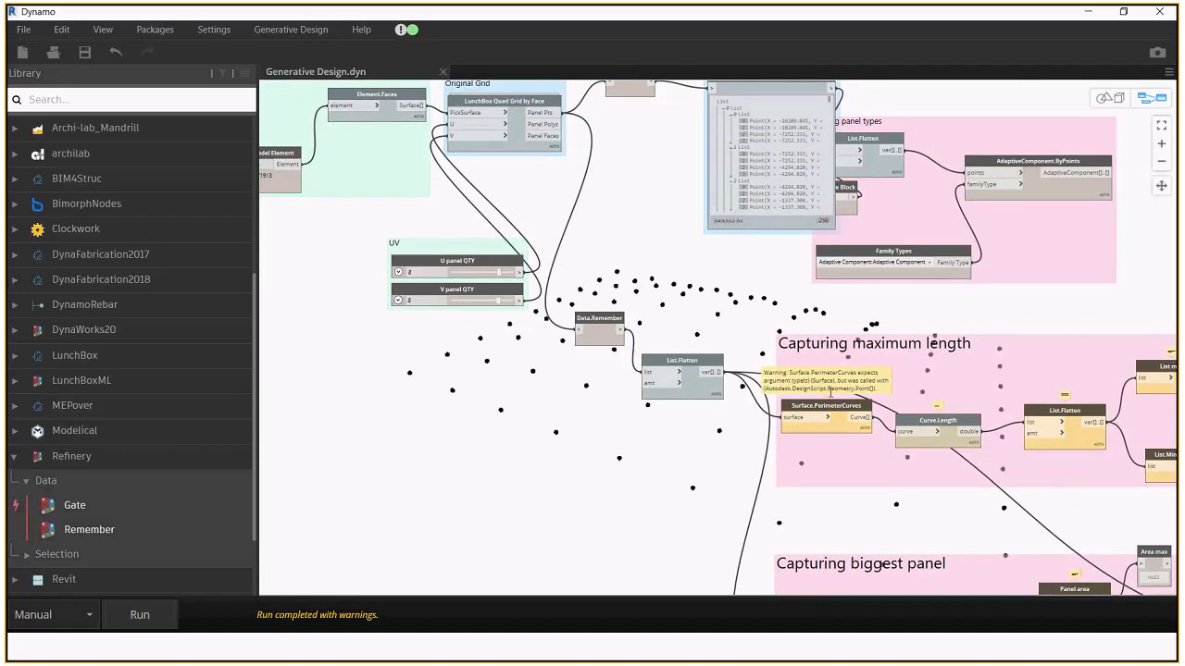
middle_drag(481, 242, 785, 306)
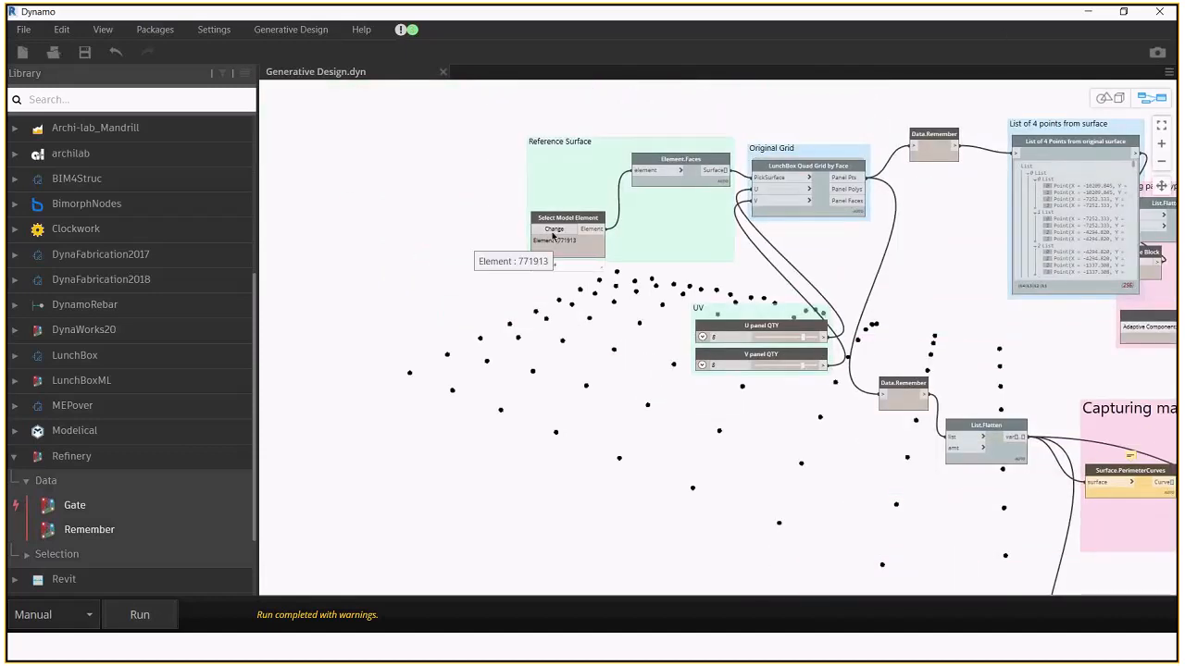
Minimize Dynamo, close Exercise 1_Medical Center.rvt without saving and reopen it, viewing the building from the front
click(1084, 11)
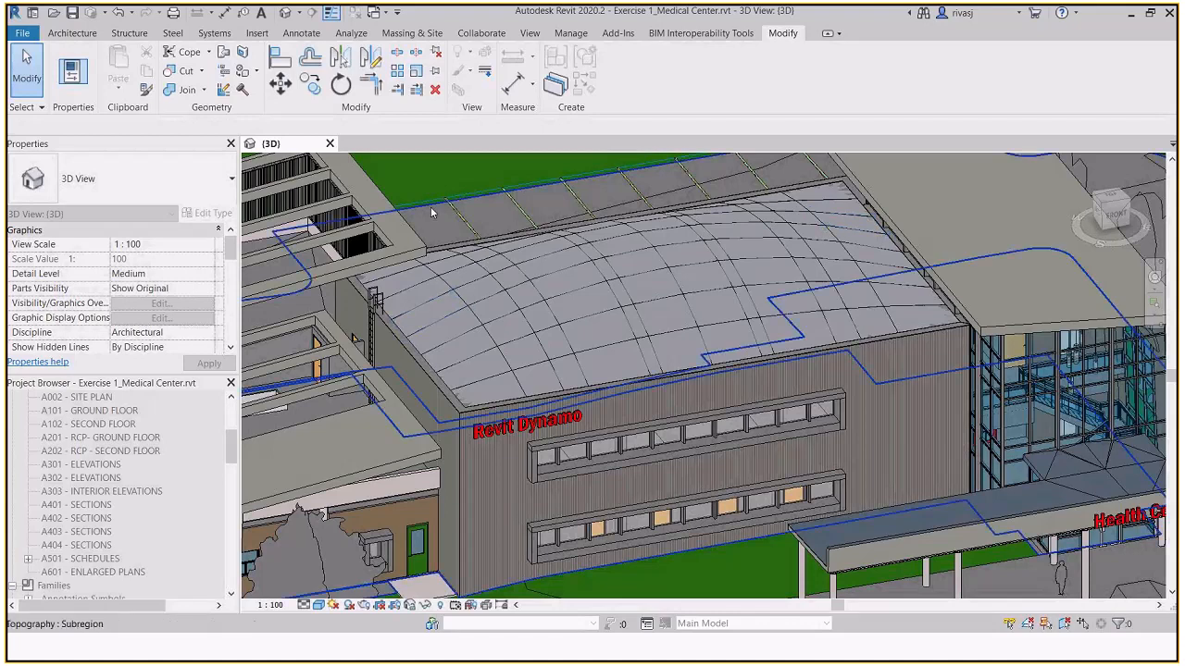
click(330, 144)
click(607, 340)
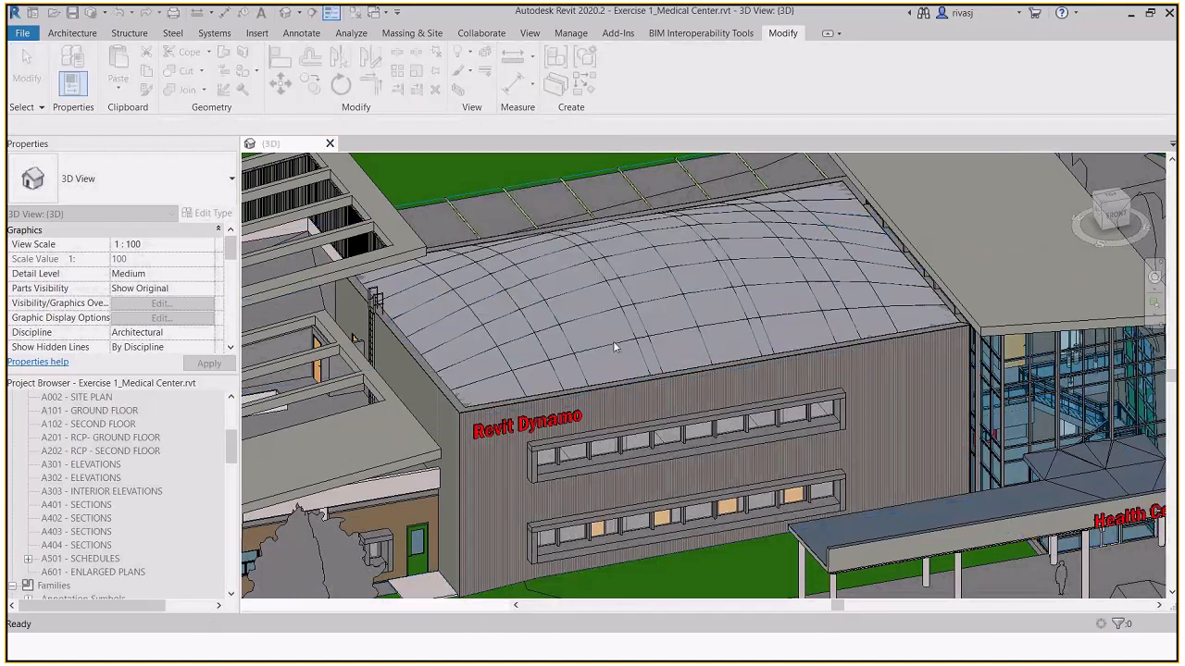
click(414, 291)
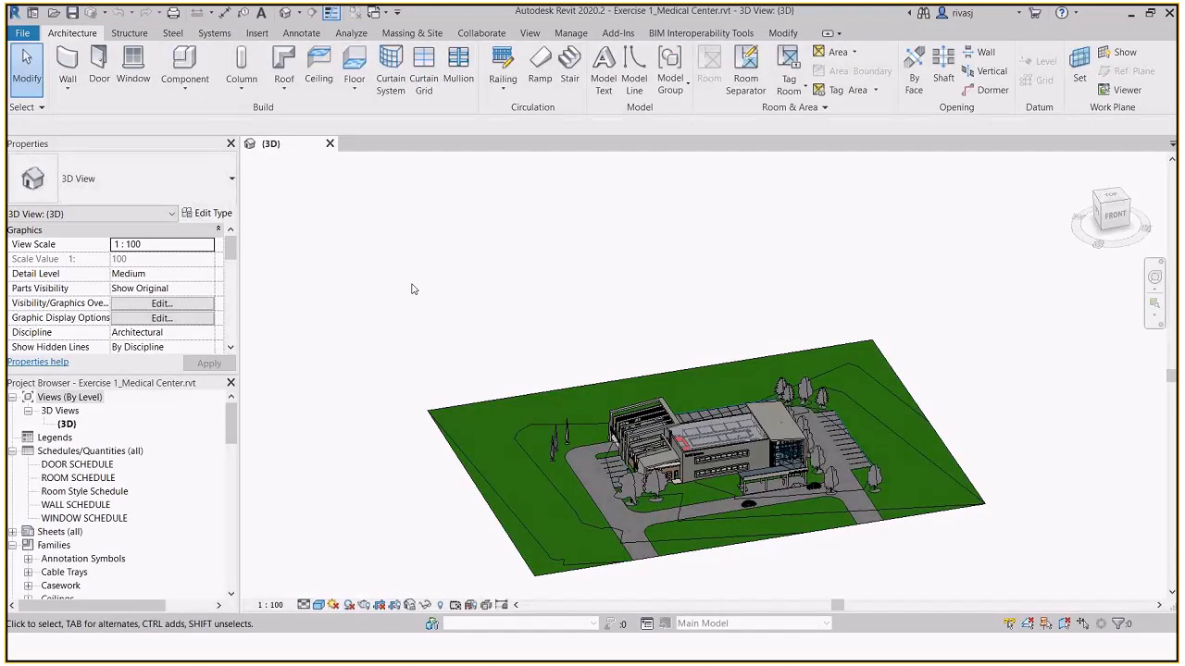
scroll(755, 449, up, 5)
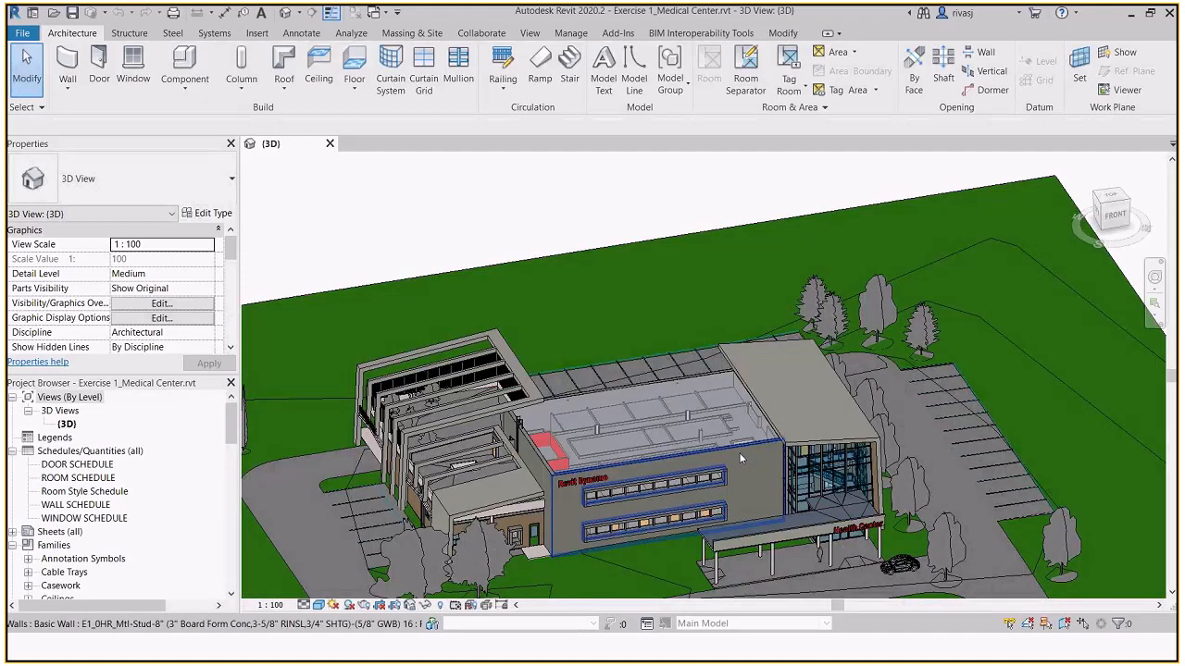
middle_drag(741, 458, 687, 313)
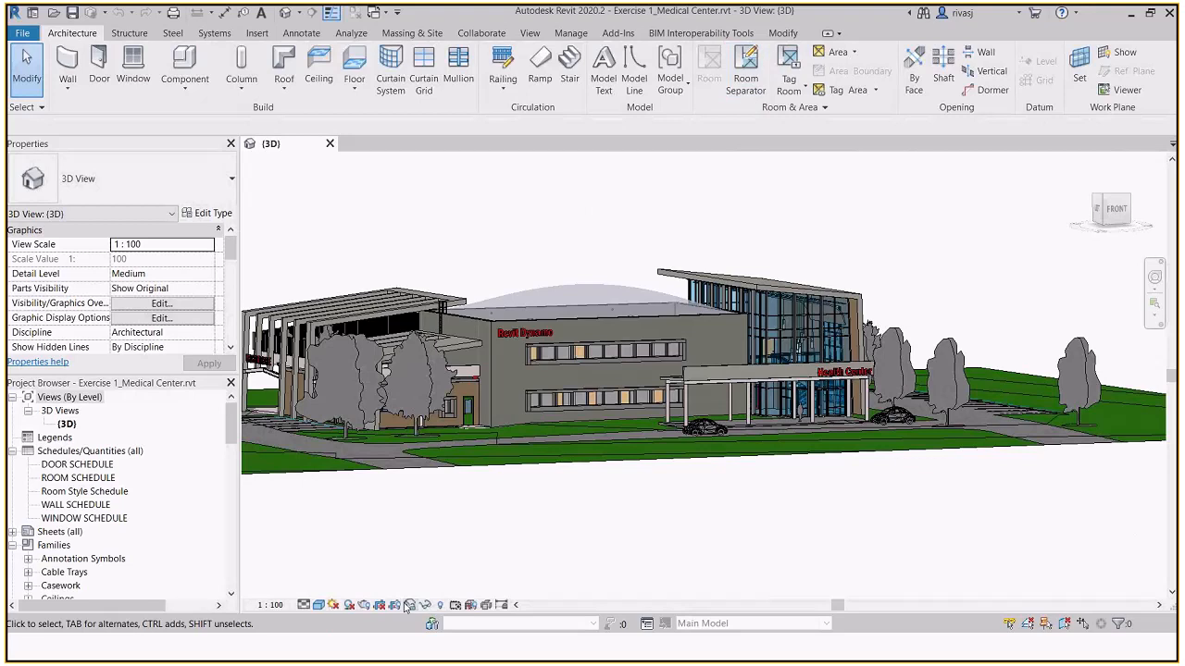
Launch Dynamo from Revit, open the recent Generative Design graph and run it
key(super)
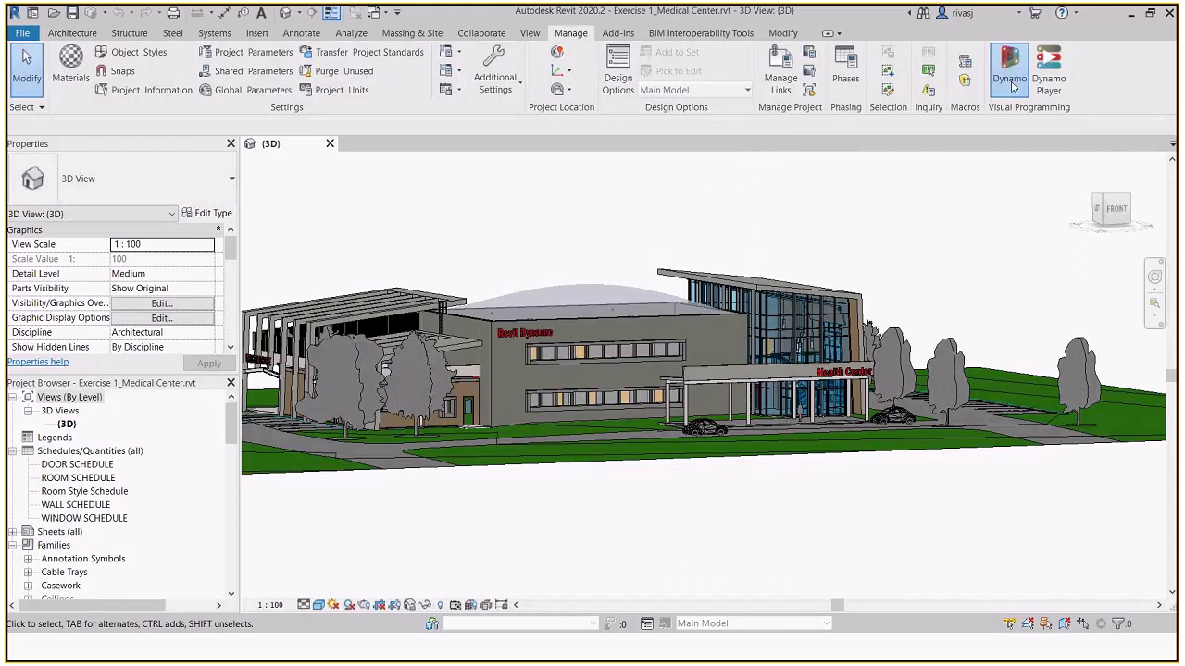
click(1012, 85)
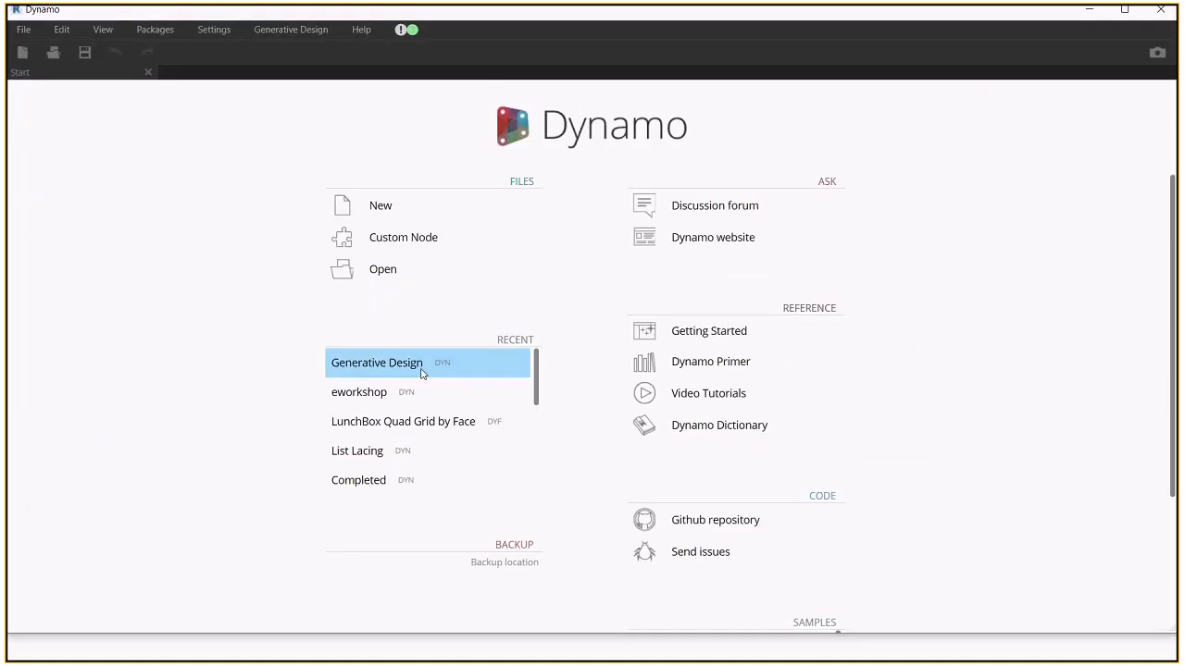
click(421, 373)
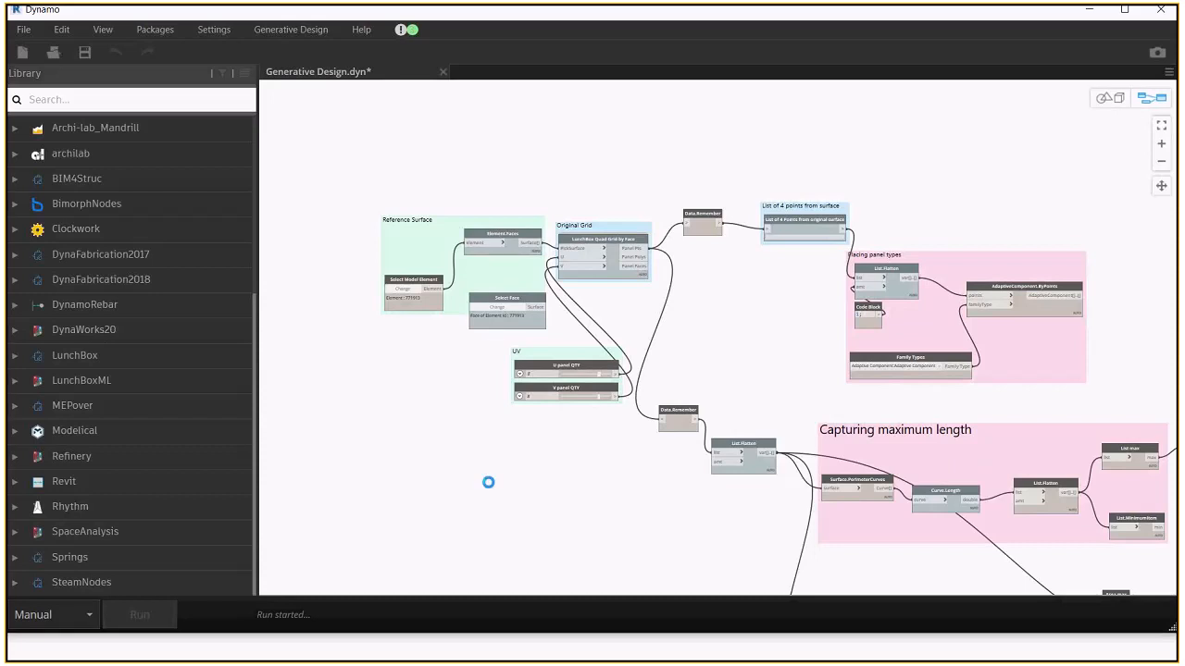
middle_drag(741, 511, 646, 489)
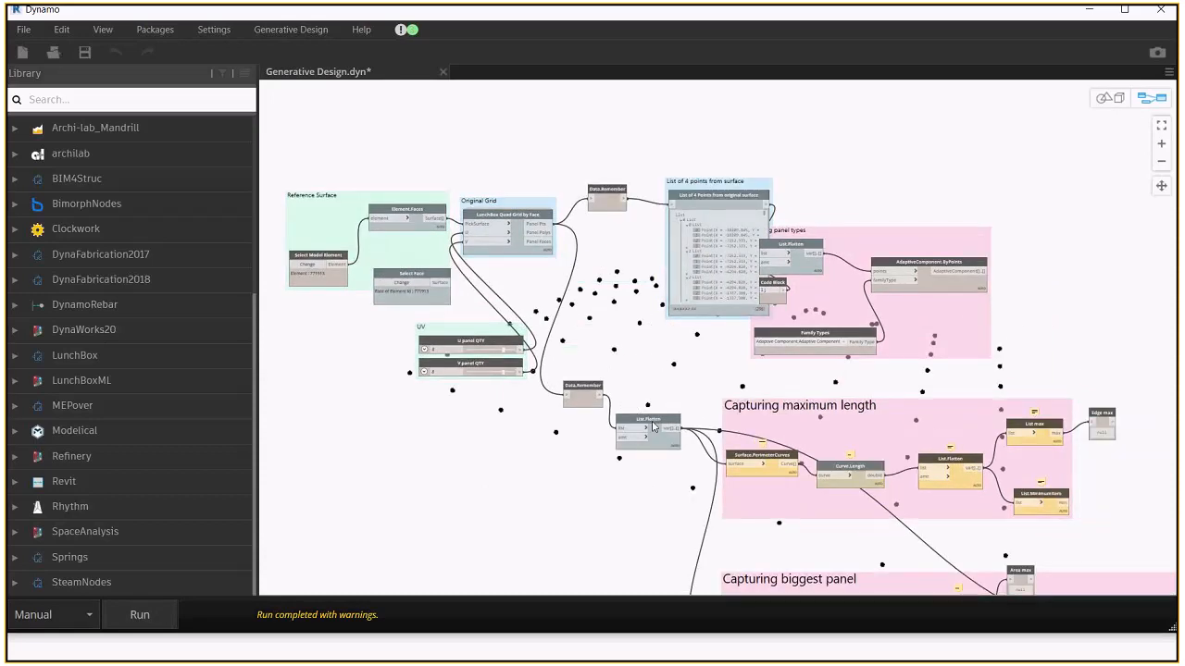
Move List.Flatten away from Capturing maximum length, connect Data.Remember's output to the Surface.PerimeterCurves surface input, and place Data.Remember between them
drag(652, 427, 599, 441)
scroll(671, 442, up, 3)
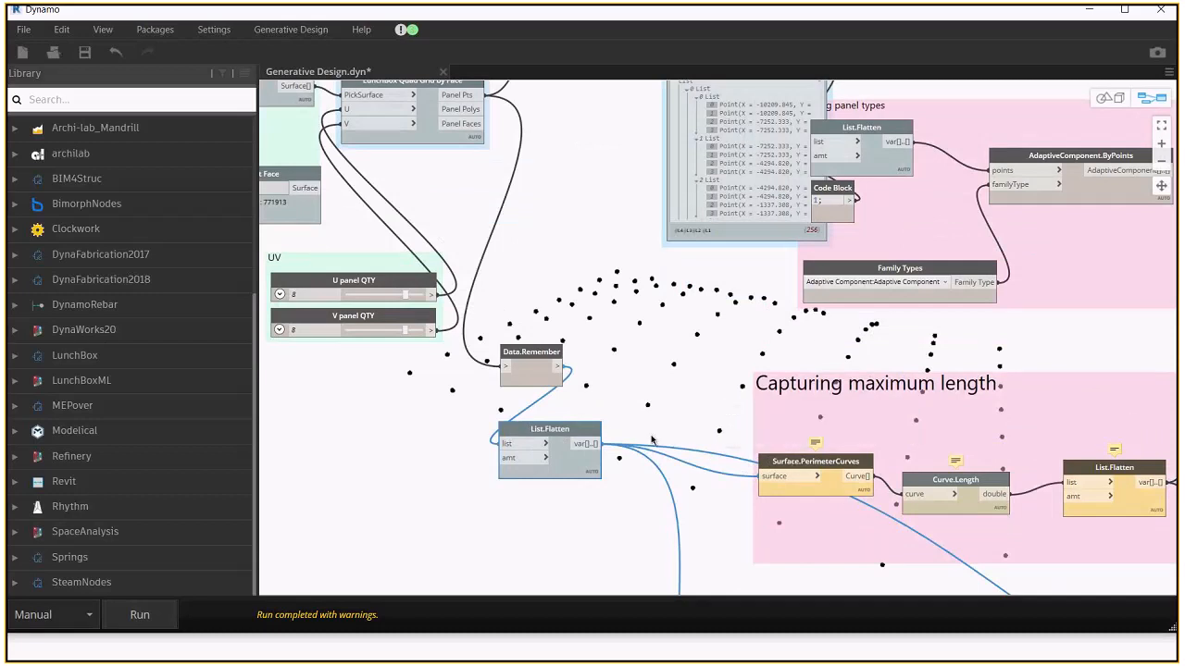
drag(595, 433, 607, 434)
mouse_move(531, 396)
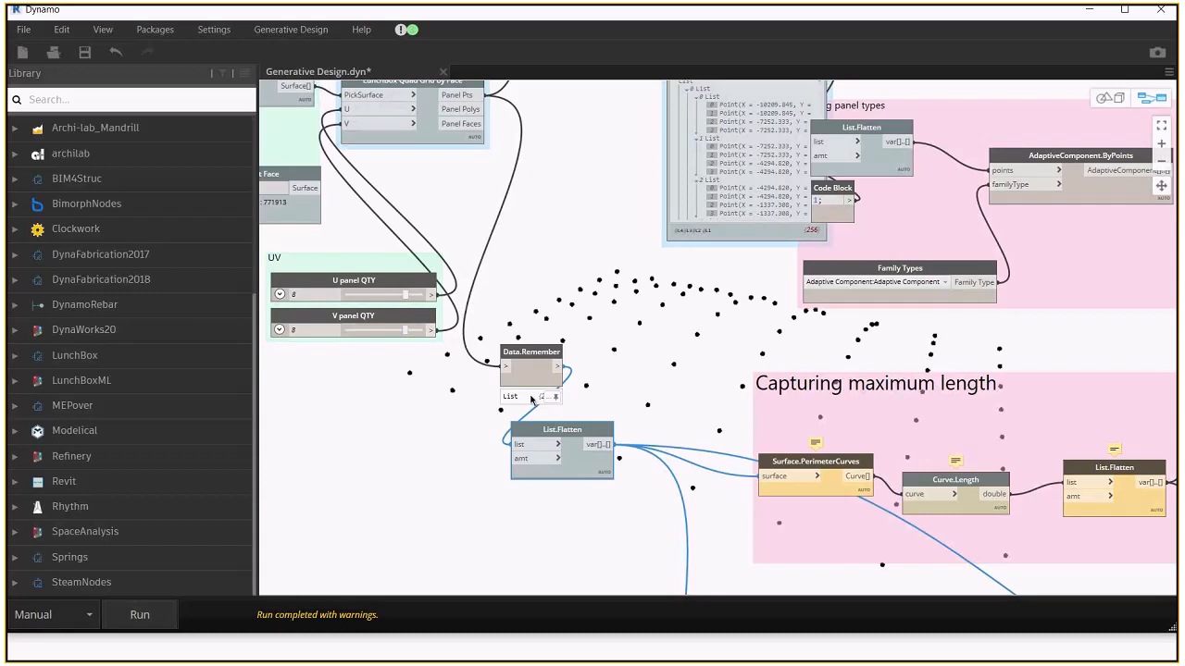
drag(533, 357, 764, 475)
mouse_move(685, 364)
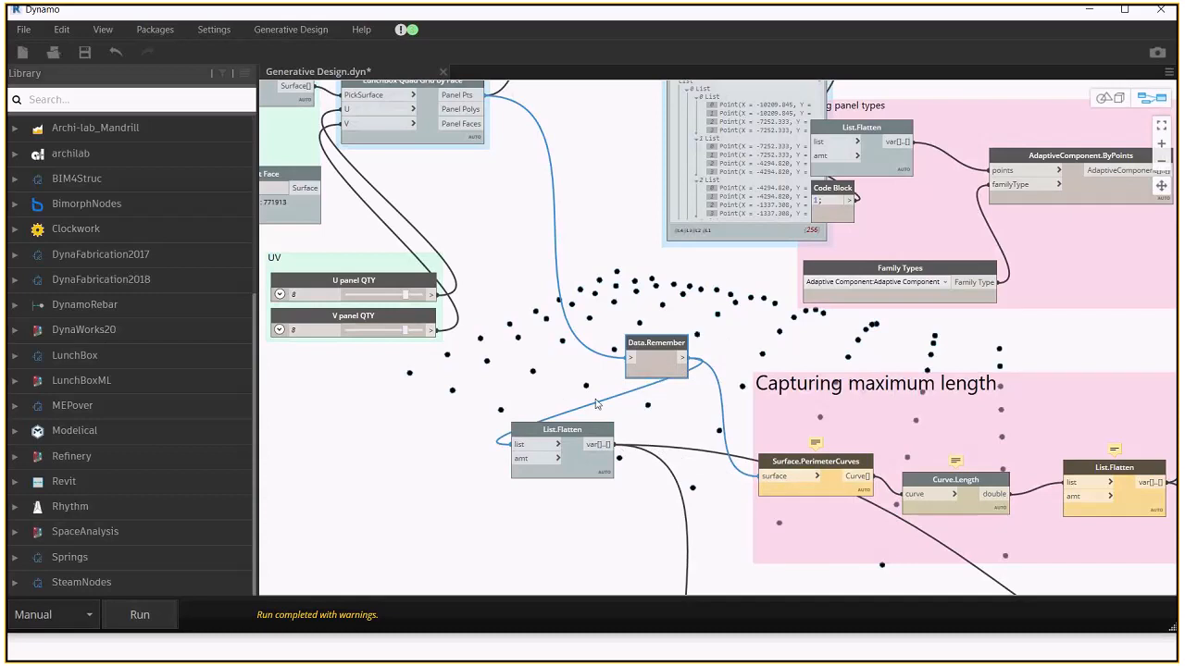
drag(656, 344, 674, 420)
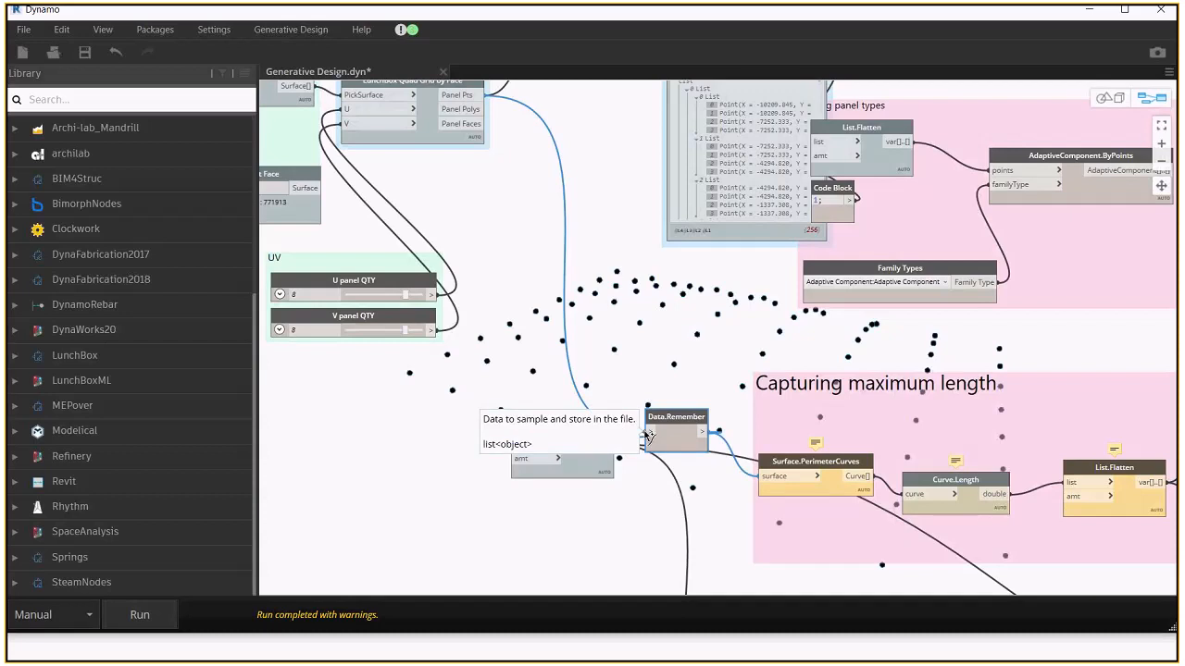
Feed Panel Faces into List.Flatten, connect its output to Data.Remember, and run the graph
drag(563, 428, 572, 366)
drag(468, 130, 494, 473)
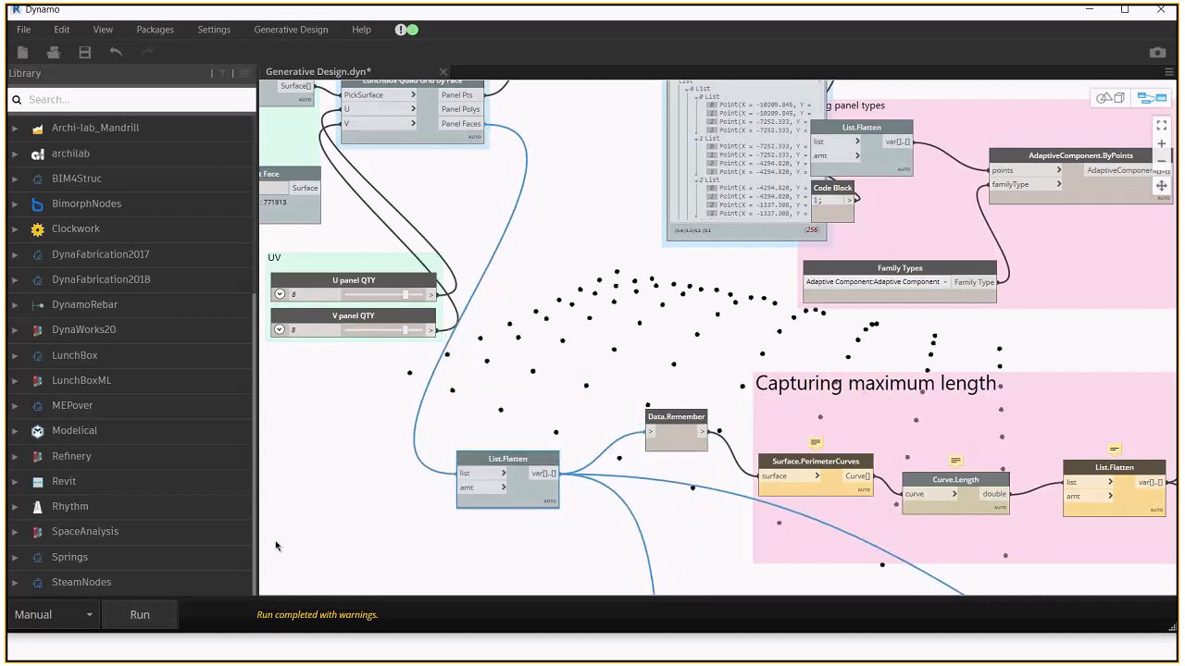
click(166, 612)
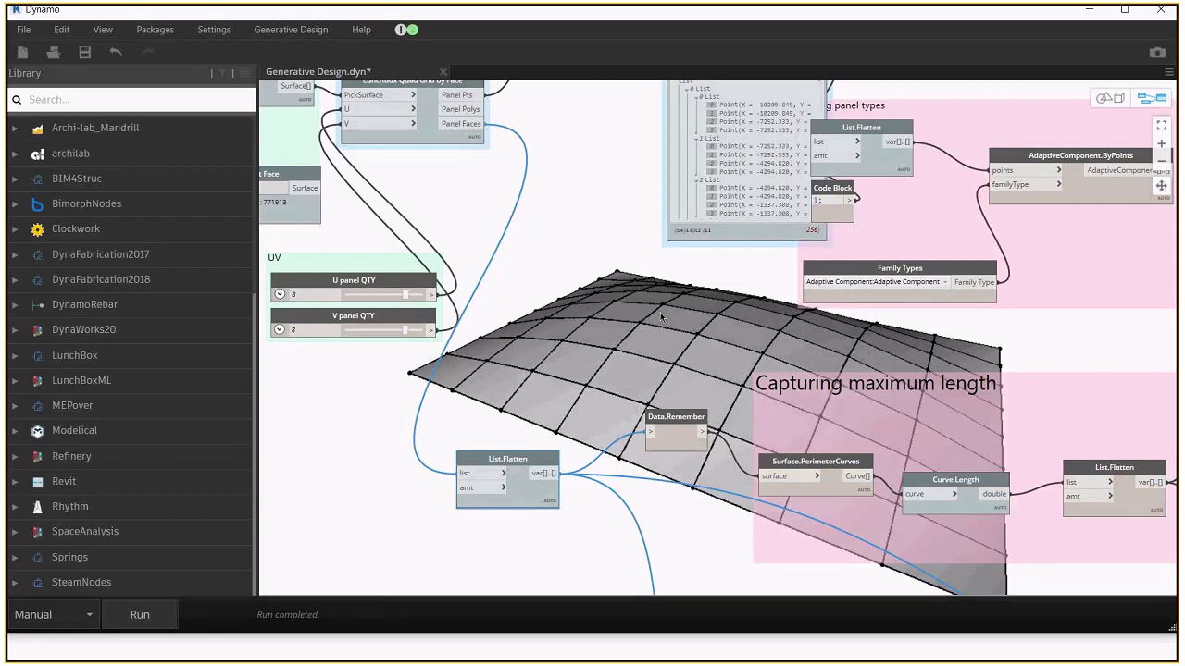
Move List.Flatten up level with Data.Remember and shift Data.Remember closer to it, outside the Capturing maximum length group
scroll(641, 241, down, 2)
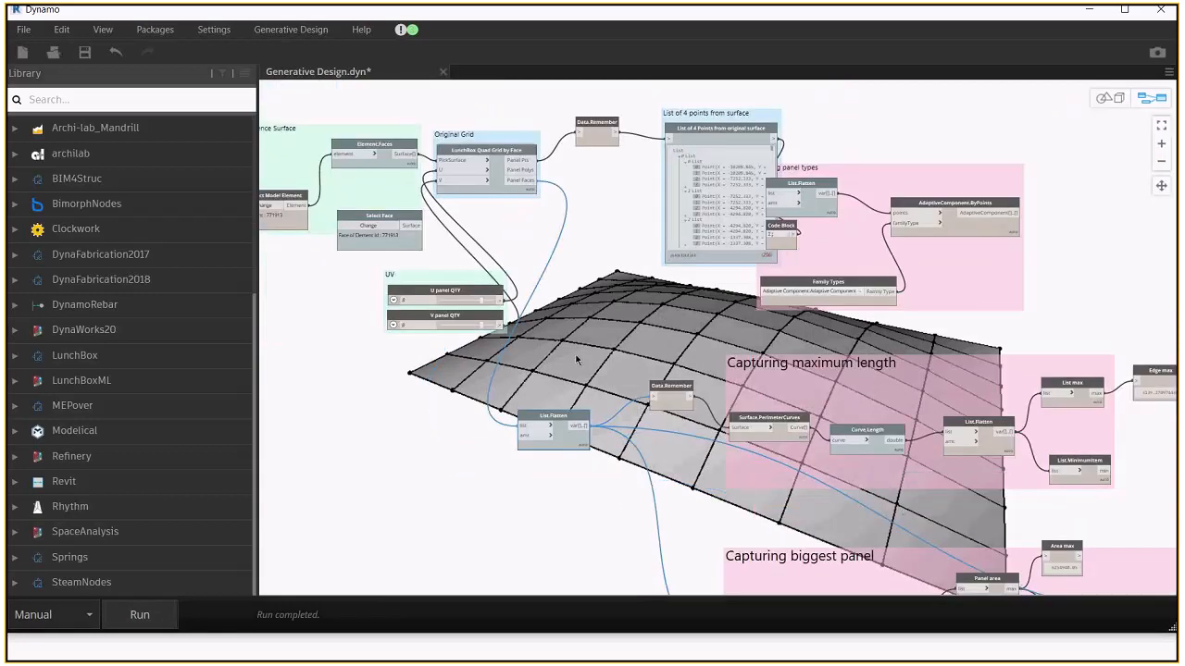
scroll(575, 360, up, 1)
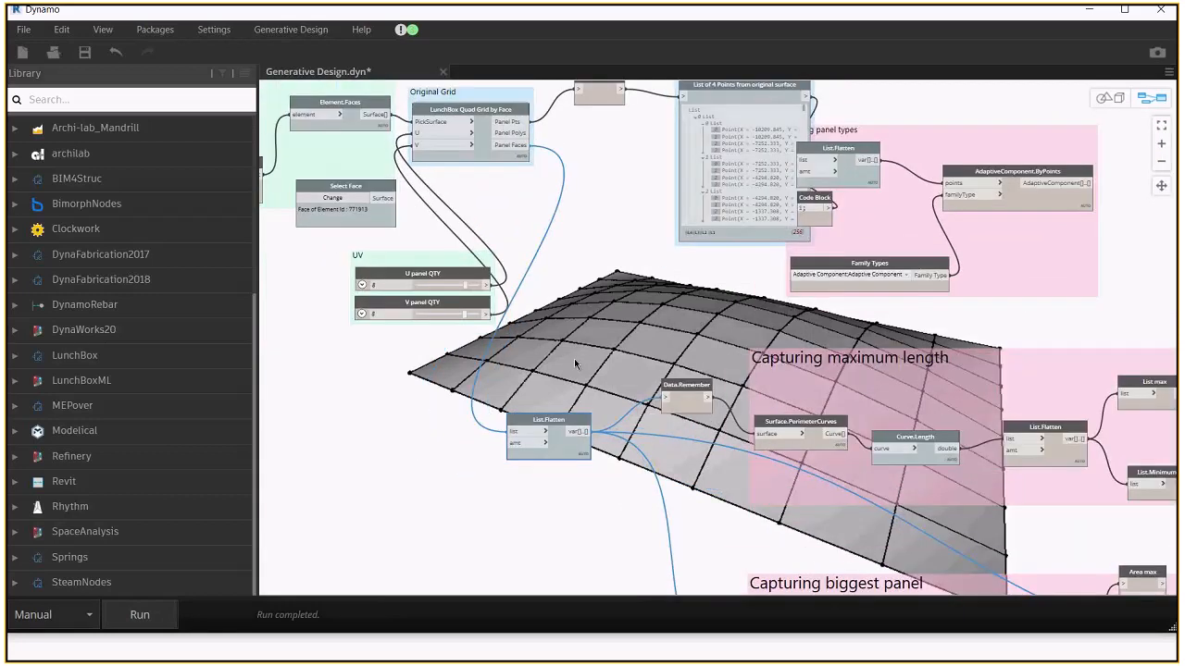
middle_drag(574, 358, 531, 408)
scroll(544, 458, up, 1)
drag(544, 458, 544, 410)
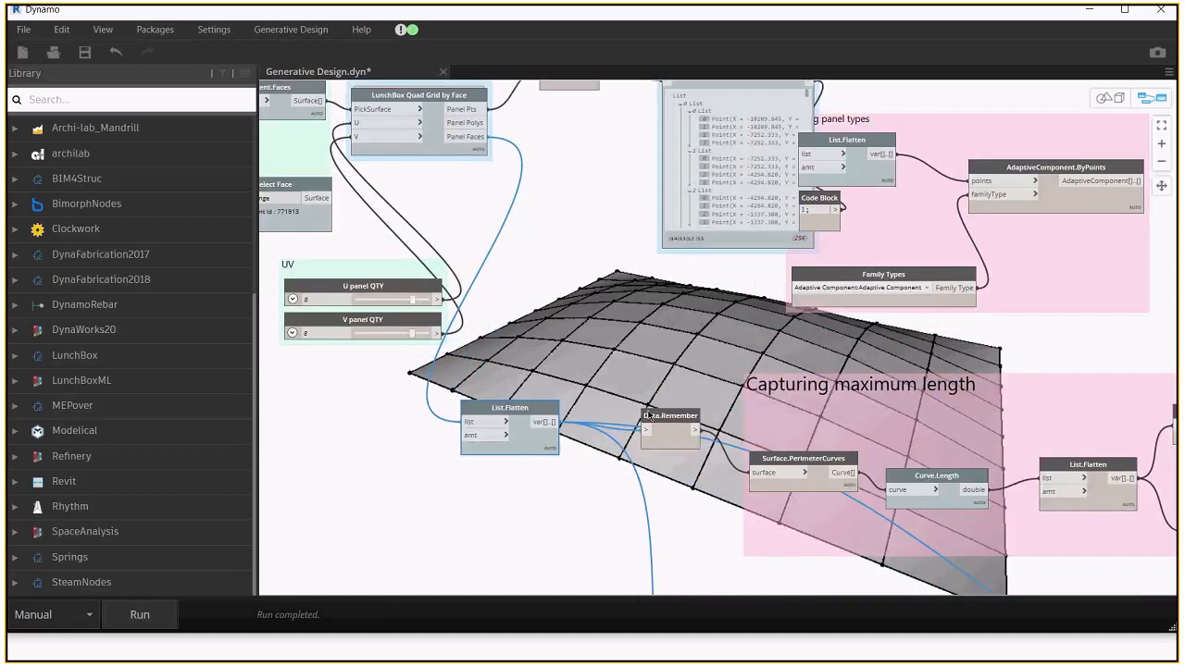
drag(649, 415, 621, 413)
middle_drag(625, 278, 607, 319)
scroll(607, 320, up, 1)
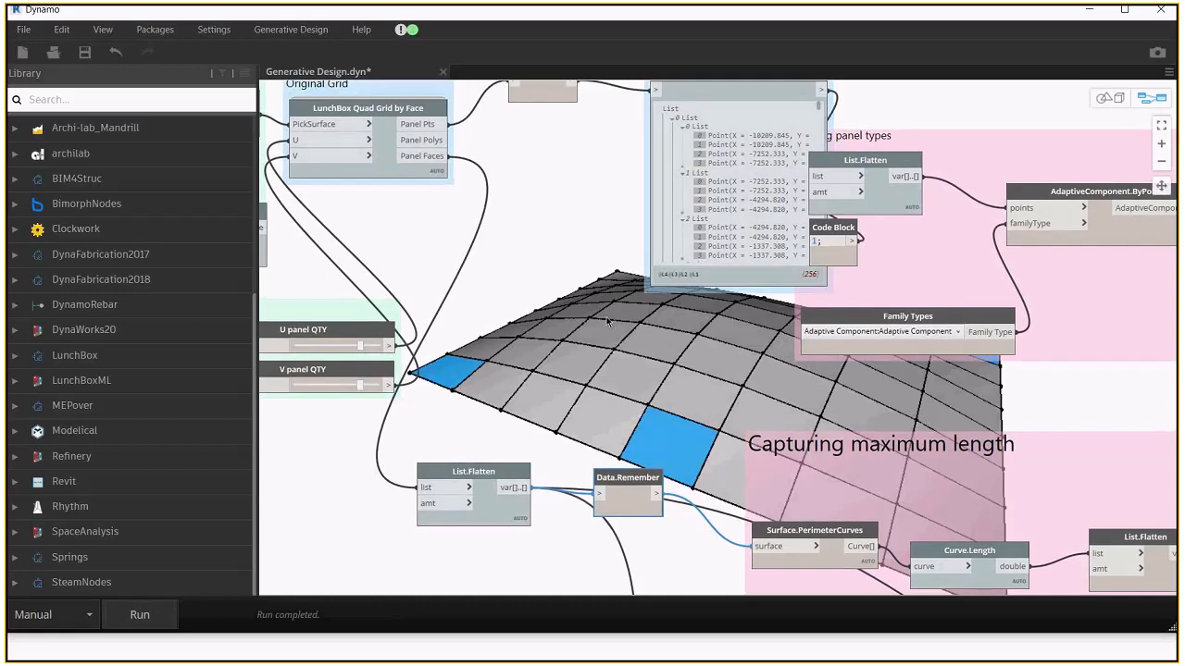
scroll(606, 316, down, 1)
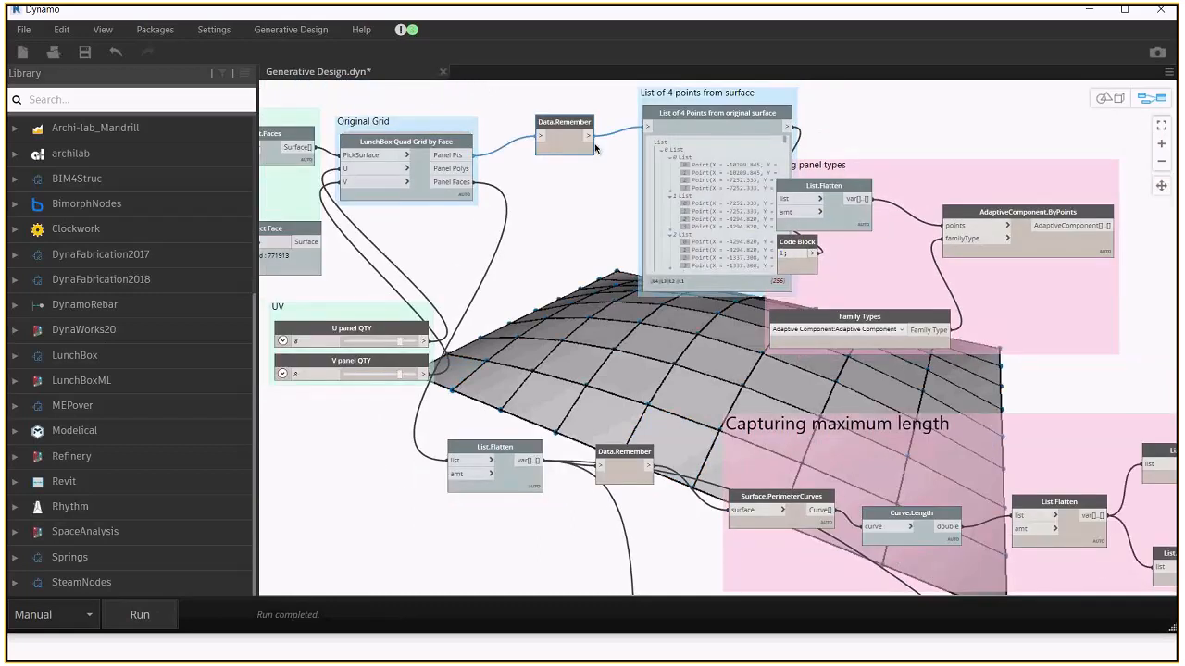
Save the graph and export it for generative design with the description "Panel sizes with Dynamo - New"
click(84, 52)
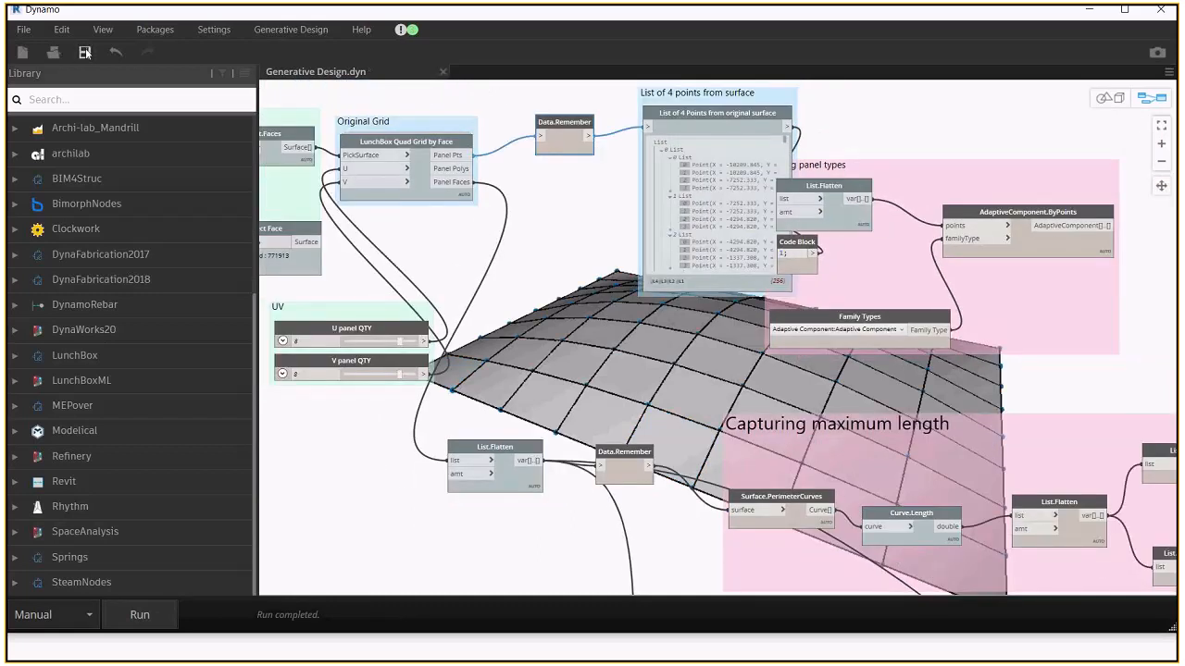
click(288, 29)
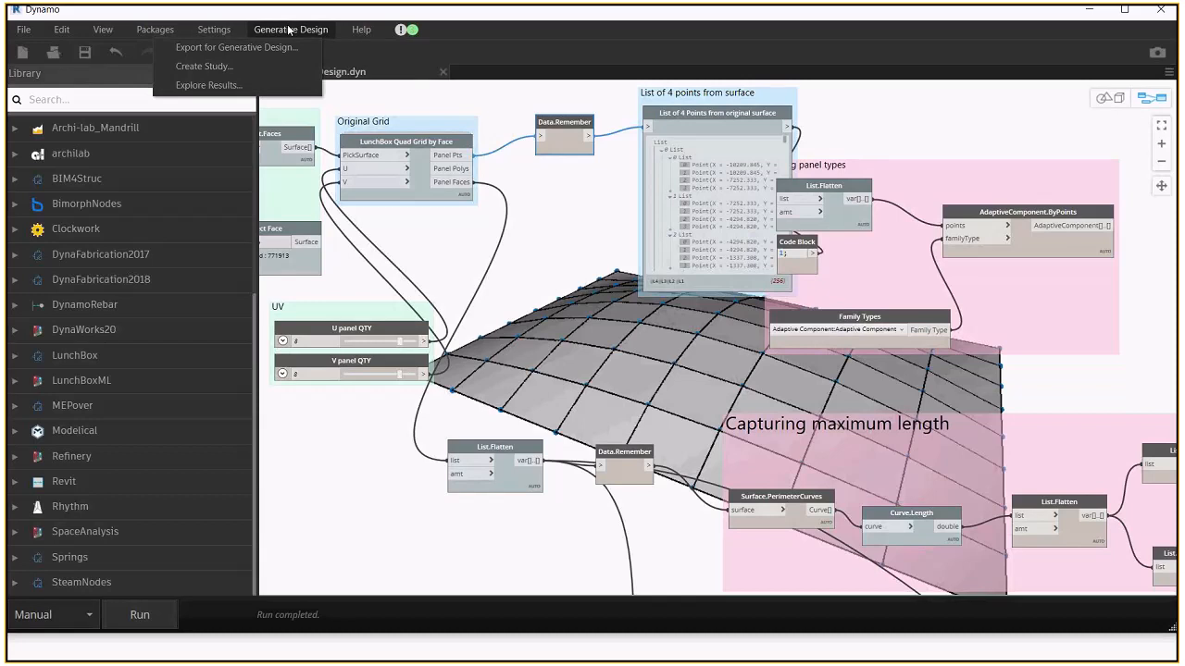
click(231, 48)
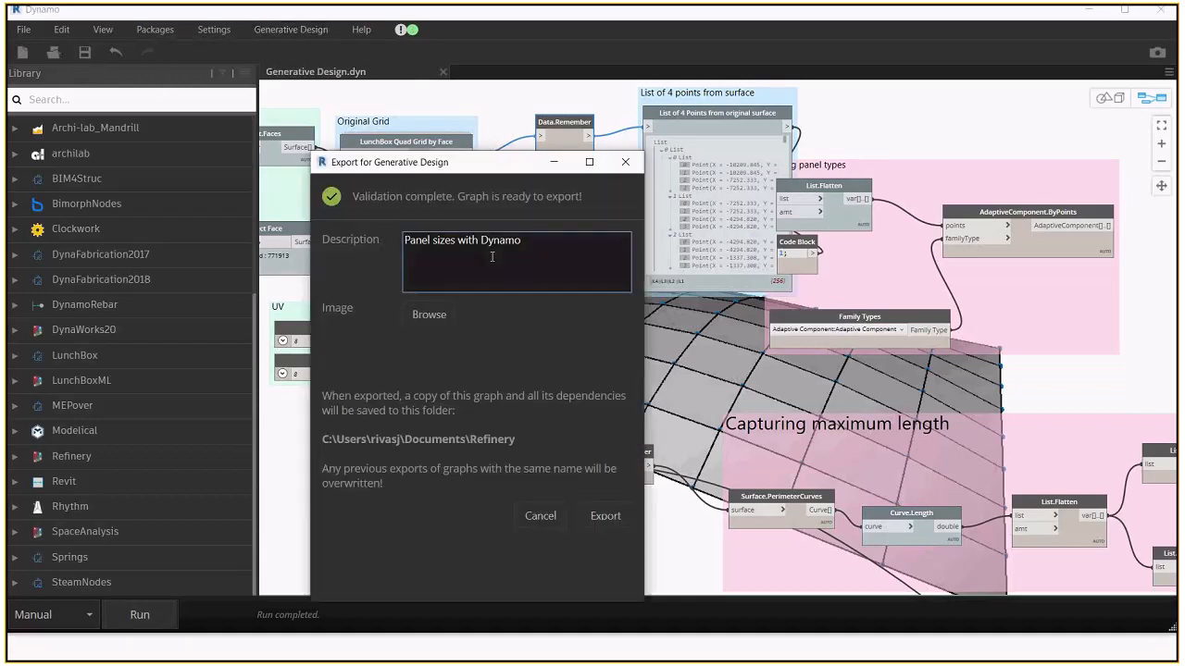
click(491, 256)
text(- New)
click(604, 513)
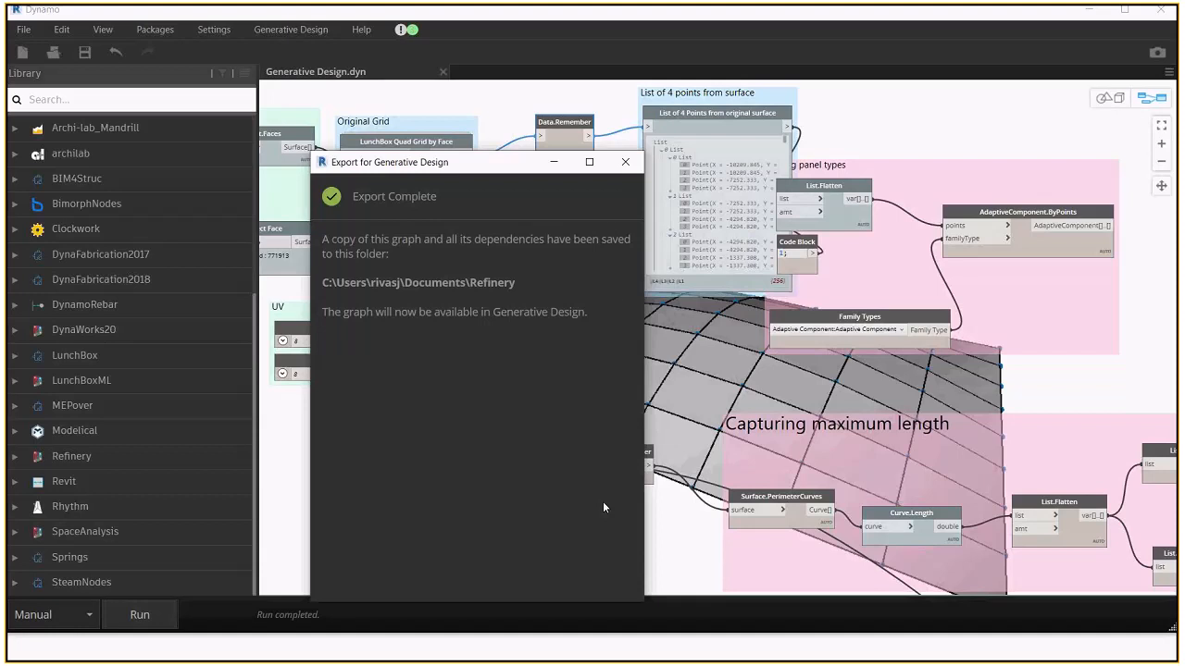
click(625, 162)
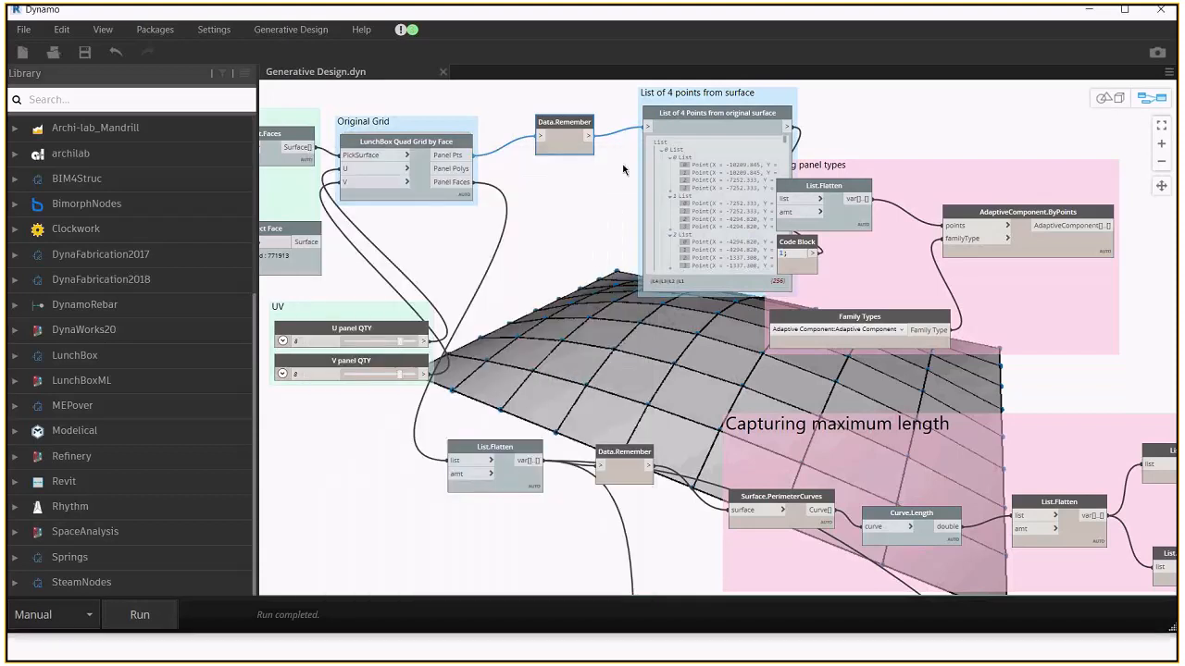
Create a new study from the Generative Design study type and set its method to Randomize
click(293, 30)
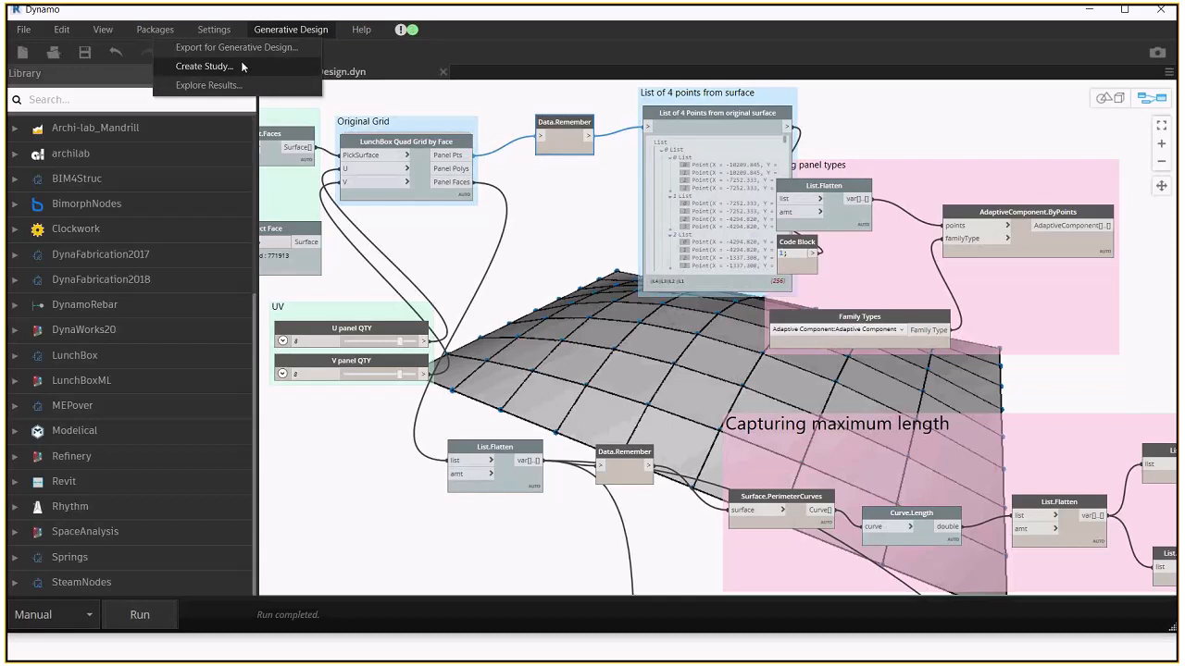
click(242, 66)
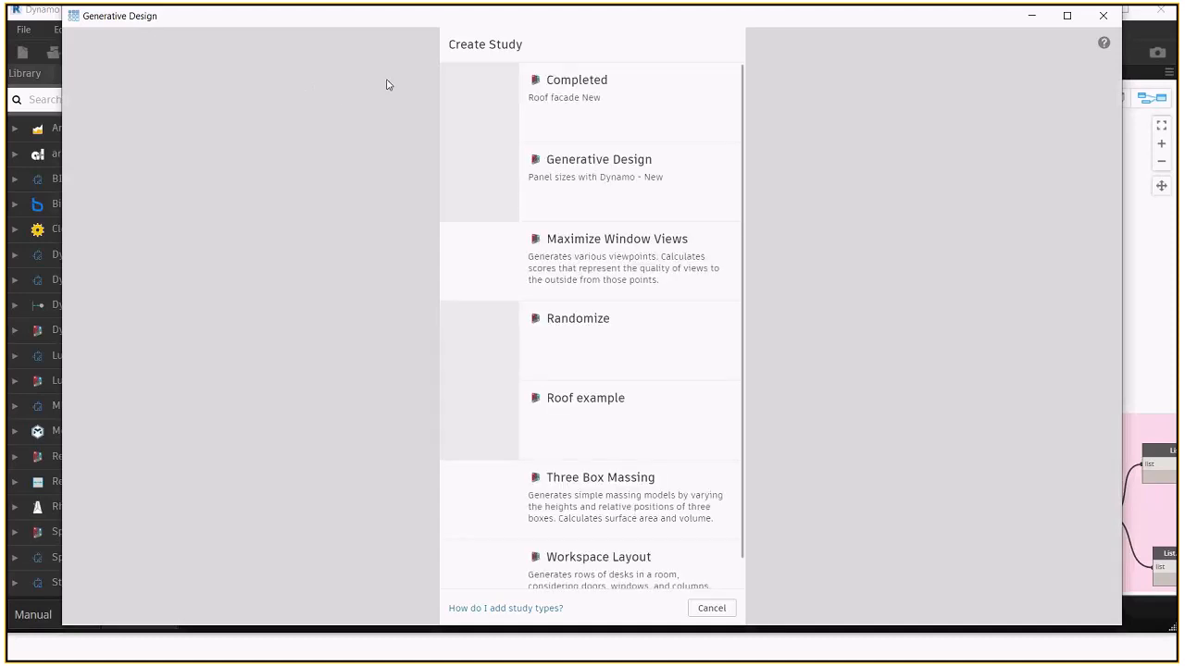
click(601, 189)
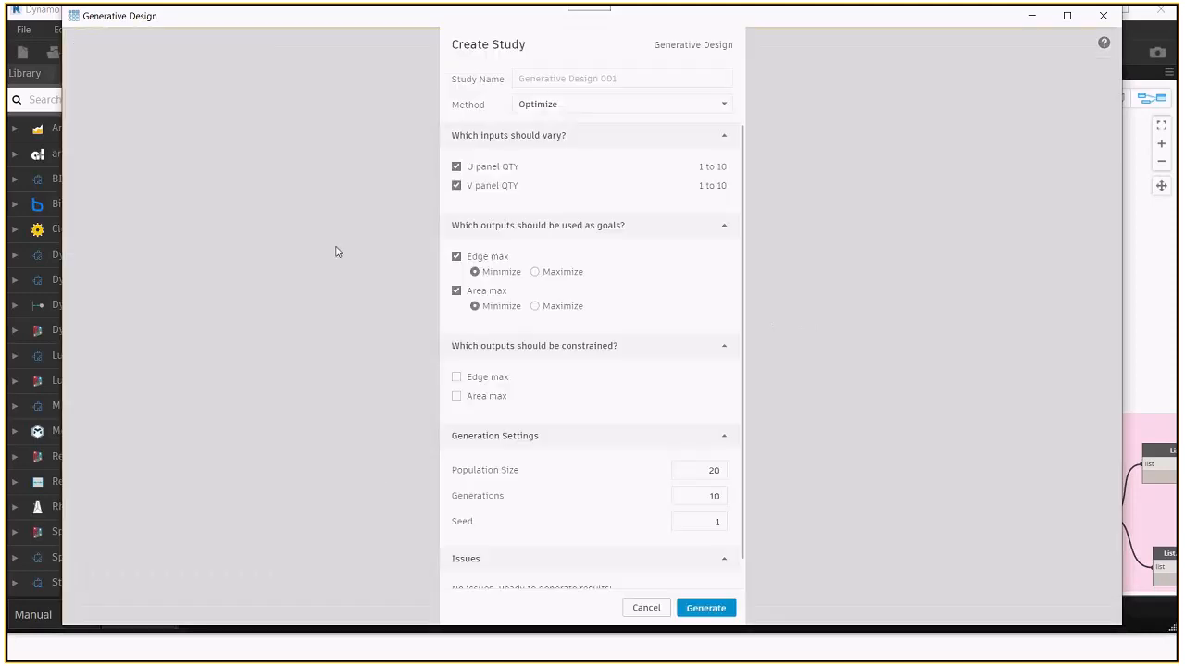
click(562, 108)
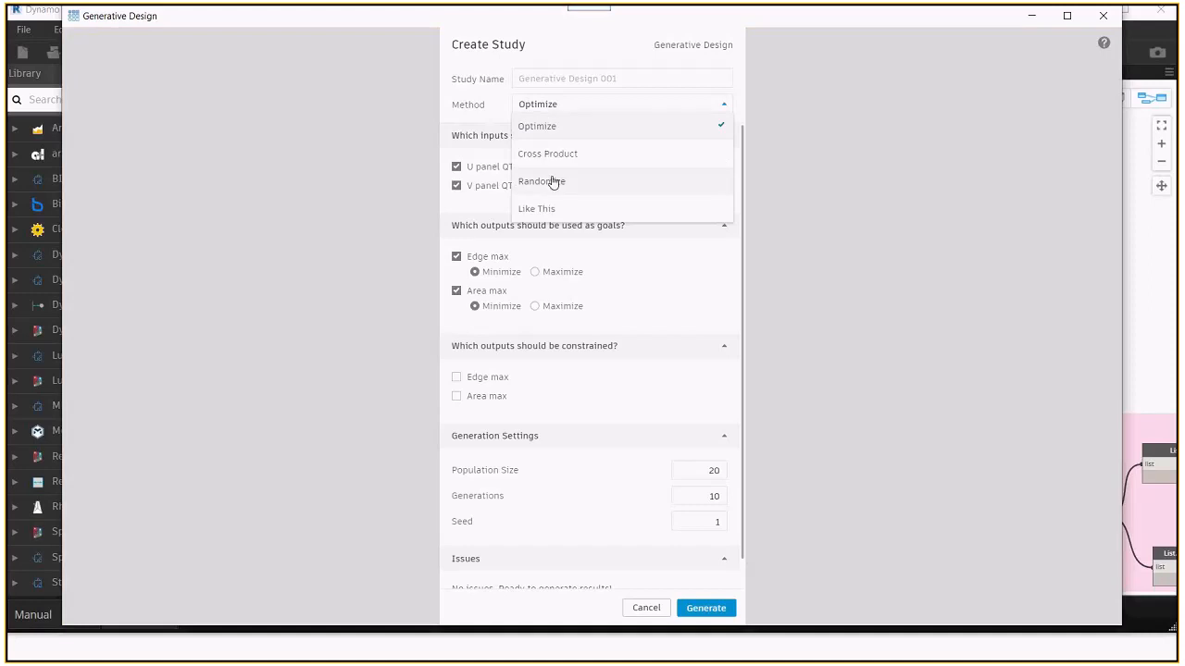
click(552, 182)
Name the study "eworkshop BCA 3", set the number of solutions to 8, and generate the results
click(568, 80)
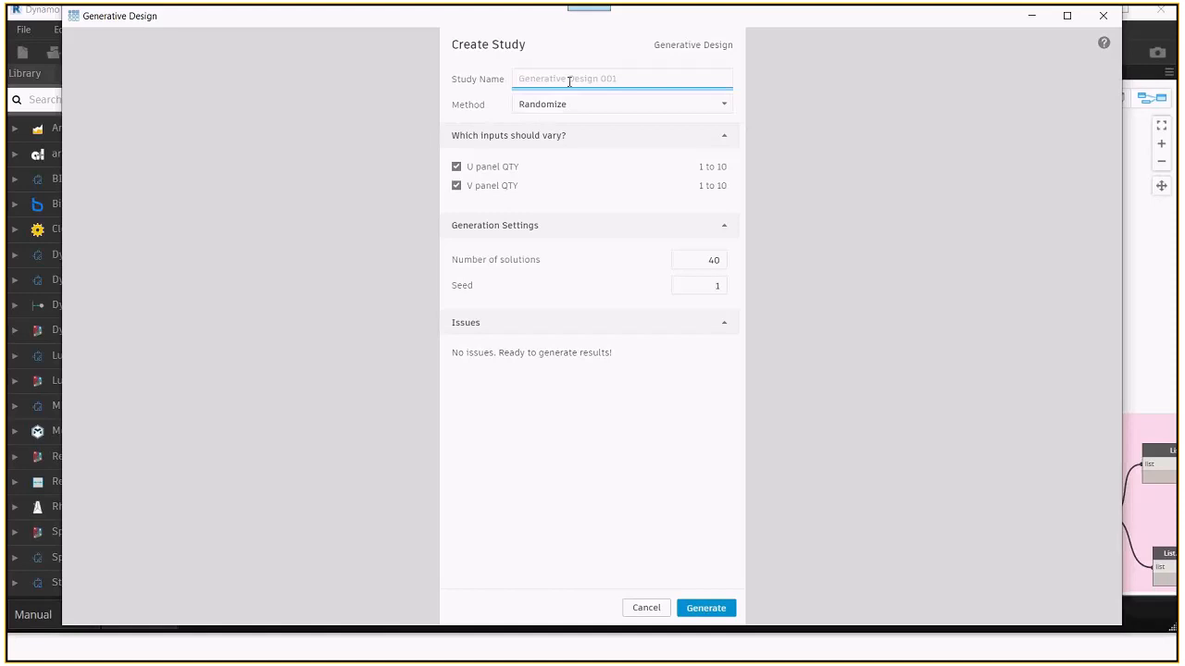
text(eworksh)
text(p)
key(BackSpace)
text(op80)
text(A 3)
click(700, 260)
drag(701, 260, 727, 261)
text(8)
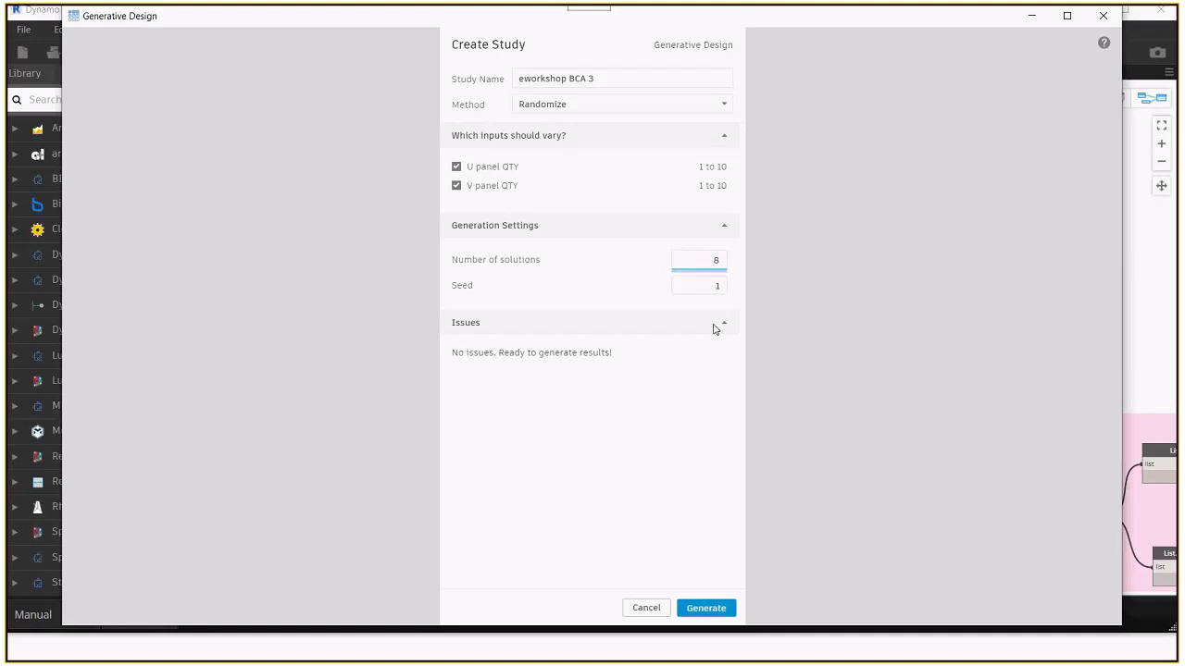
click(705, 608)
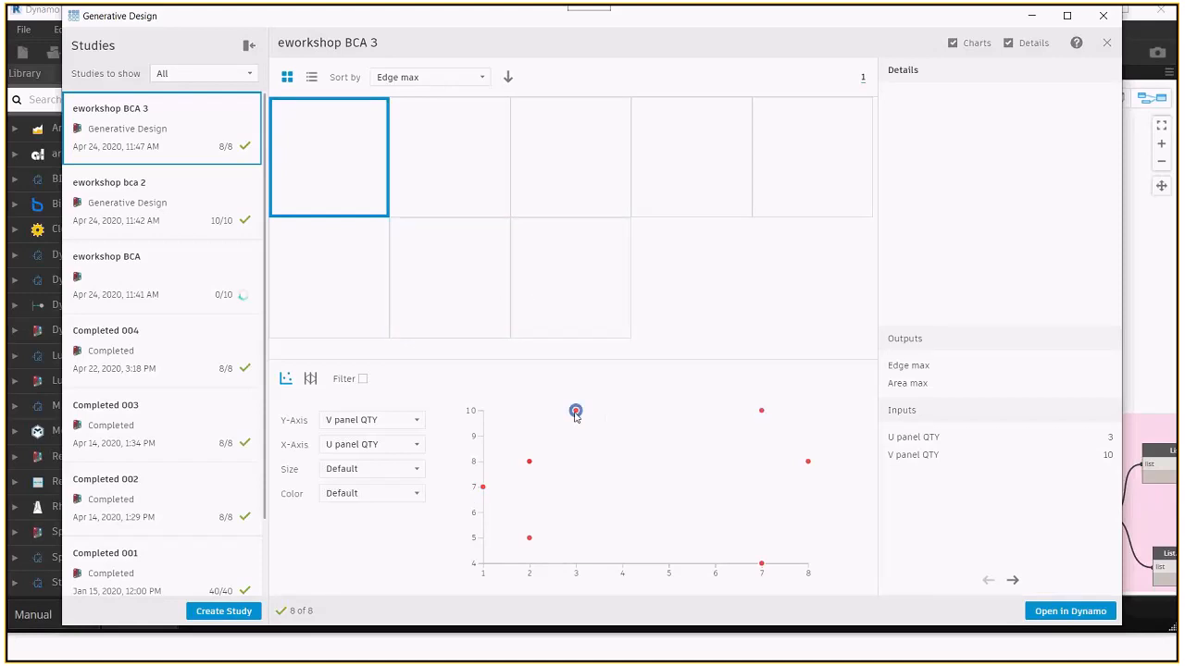
Inspect individual outcomes of the eworkshop BCA 3 study through their points in the scatter plot
click(755, 424)
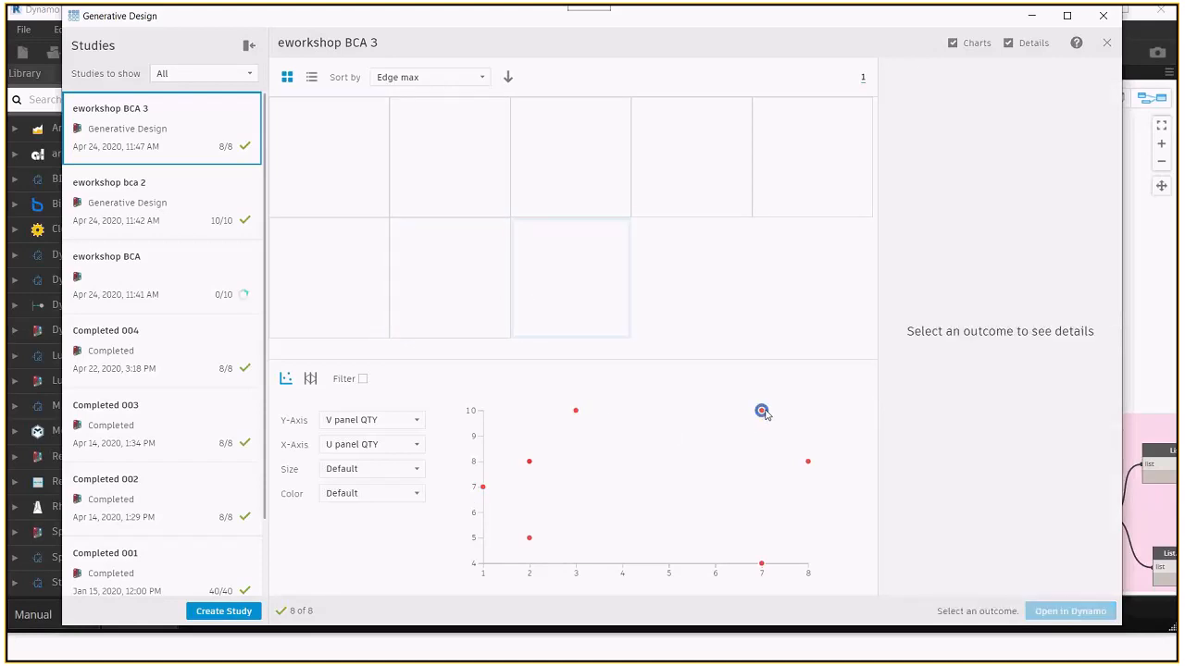
click(761, 410)
click(807, 461)
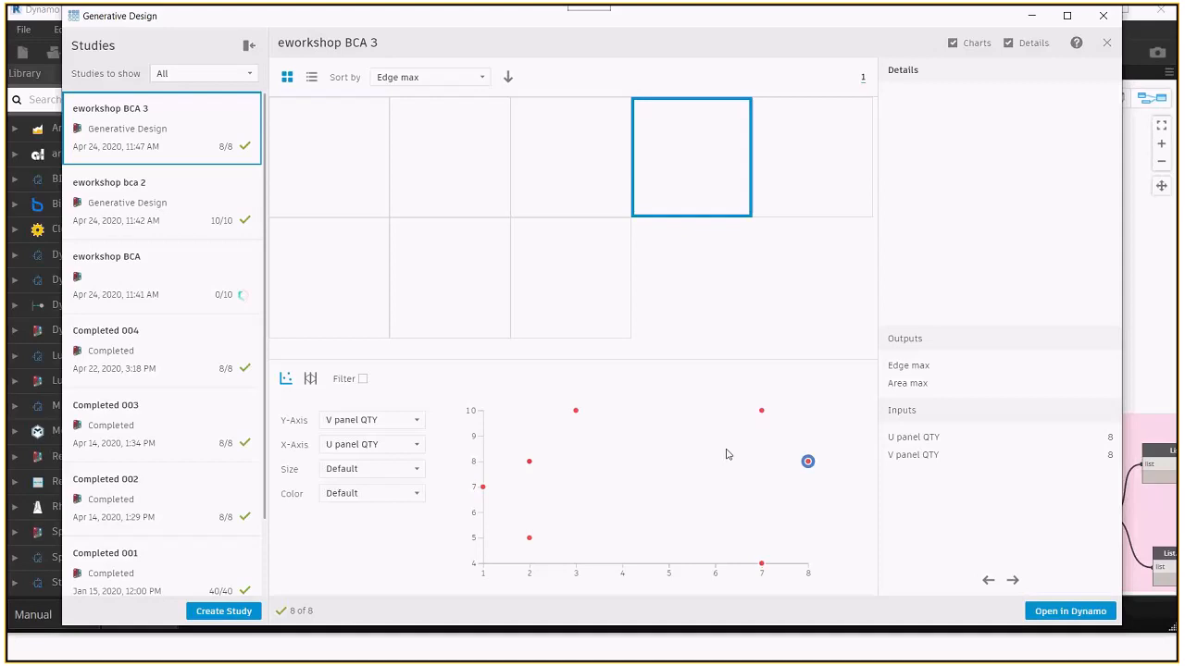
click(572, 412)
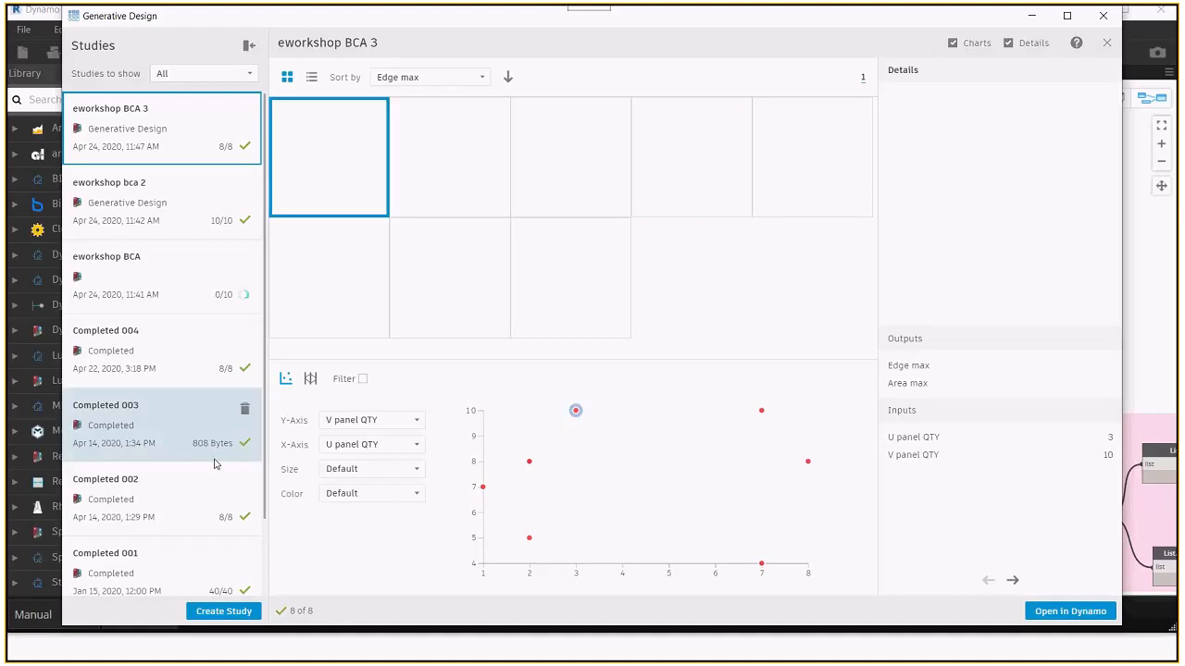
Open the Completed 004 study, show its parallel coordinates chart, and select the first outcome
click(180, 351)
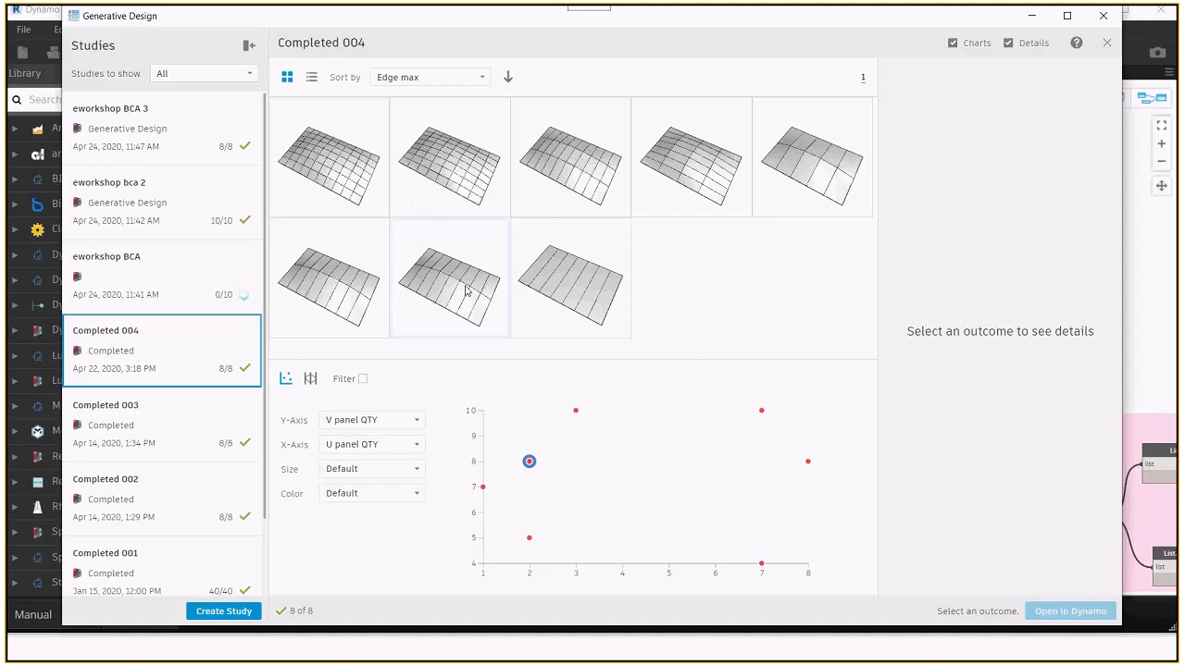
click(311, 380)
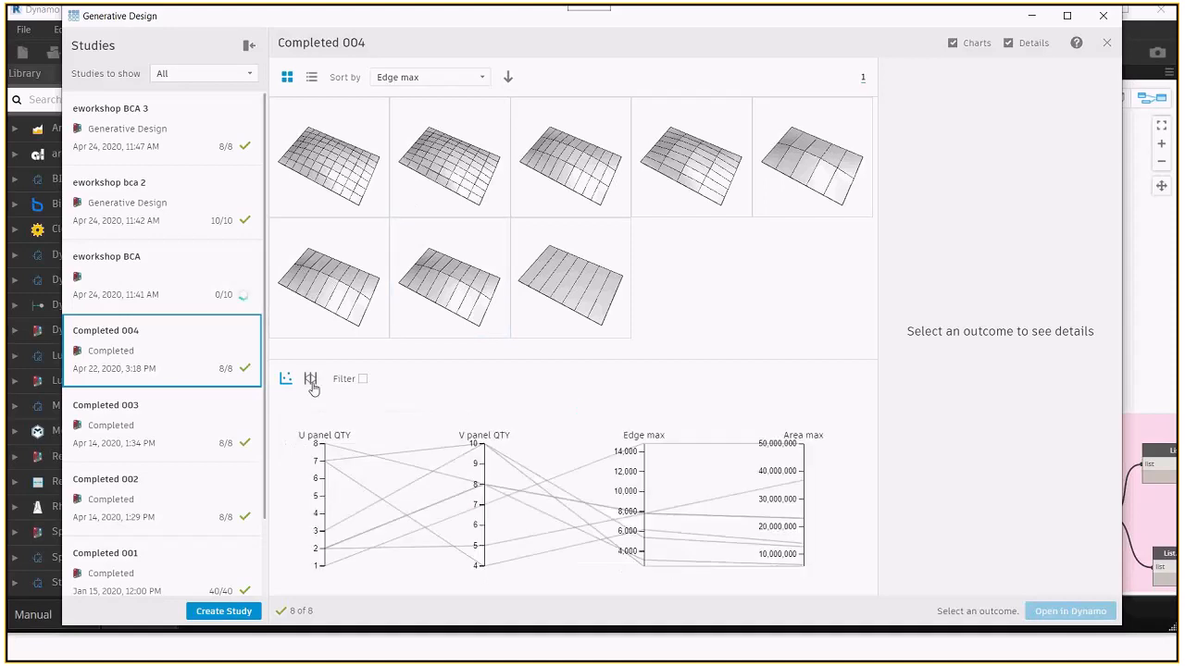
scroll(534, 458, down, 1)
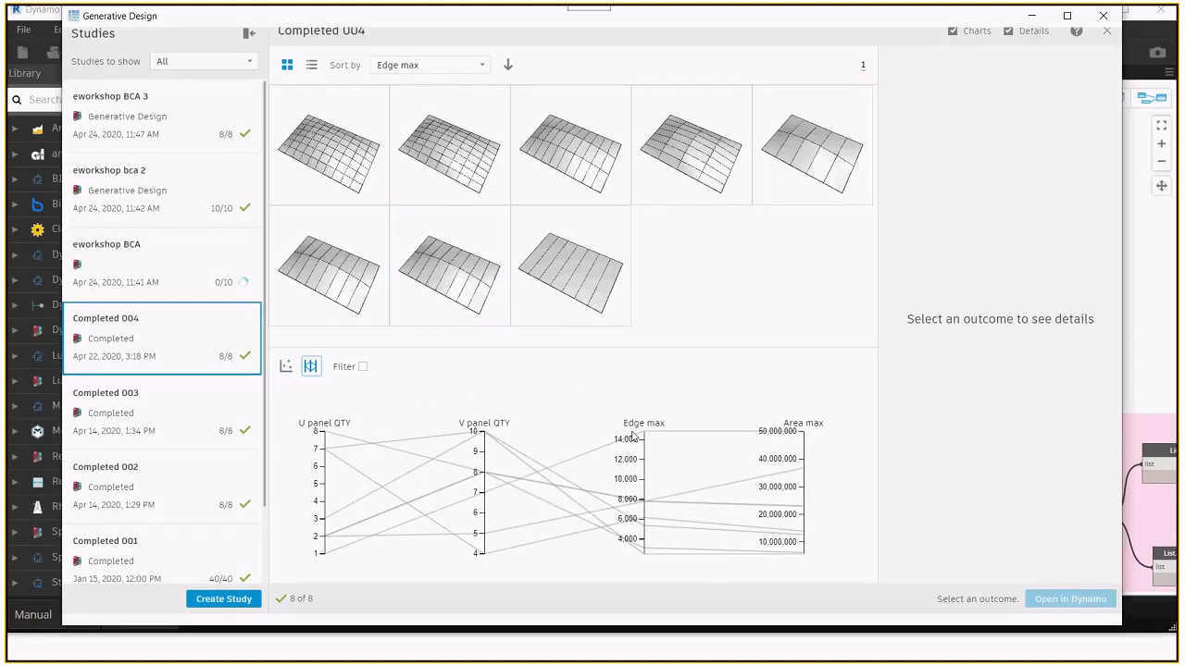
scroll(633, 435, up, 1)
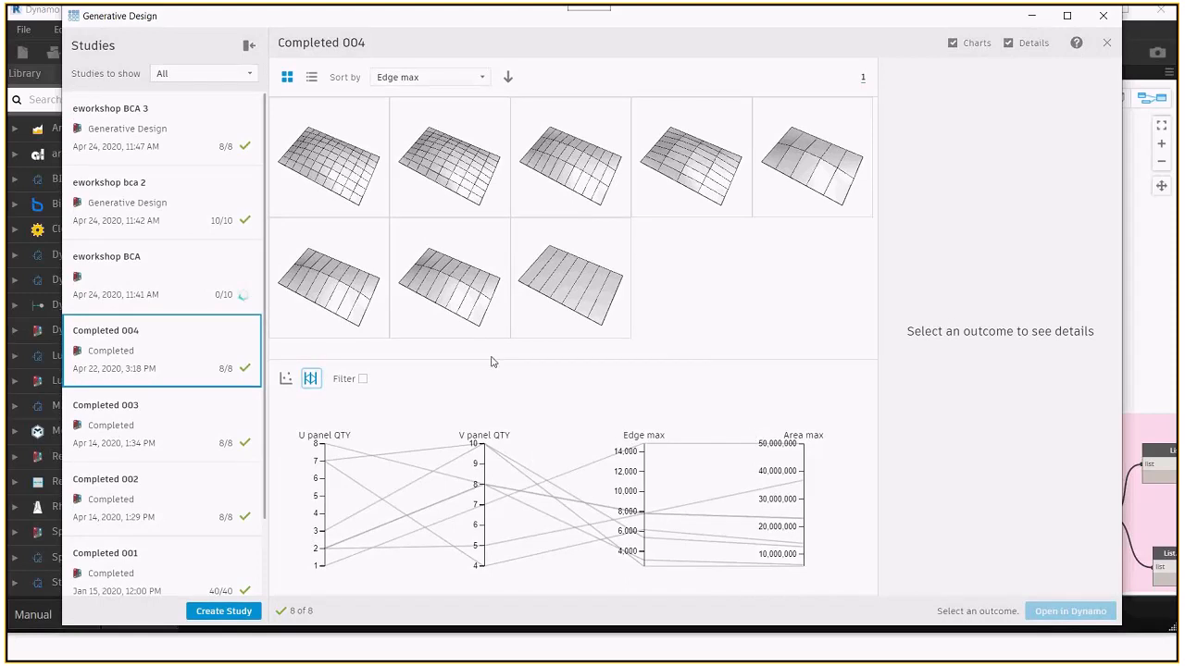
click(363, 194)
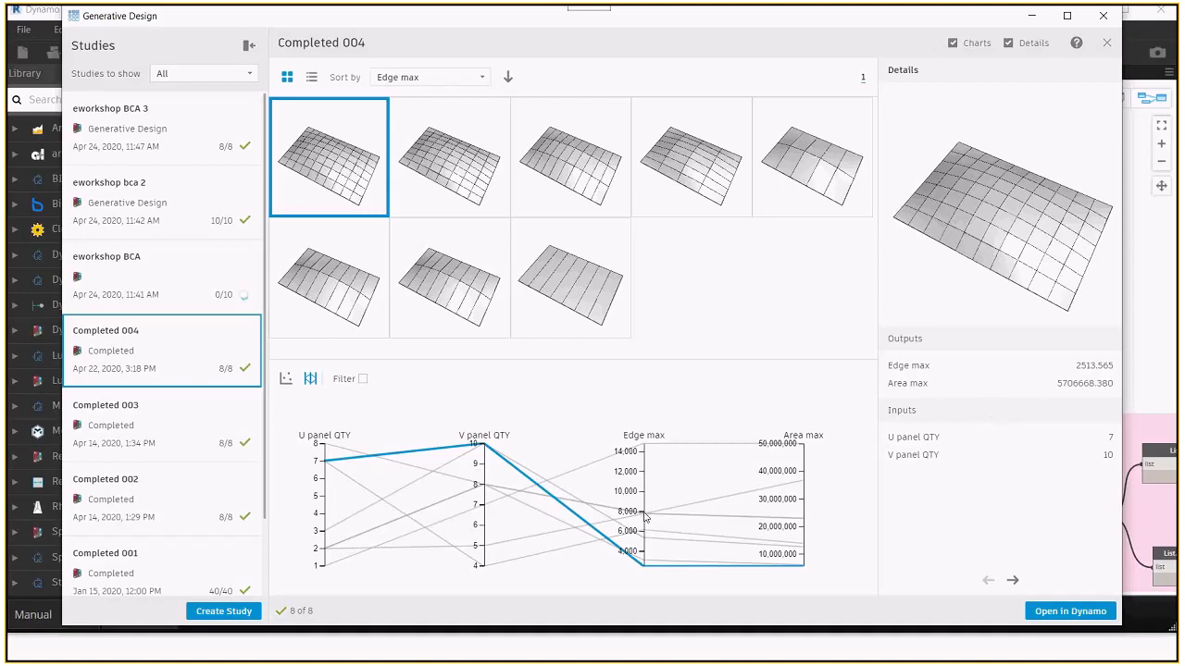
Enable chart filtering, limit Edge max to its lower range up to about 9,000, and clear the filters again
click(362, 380)
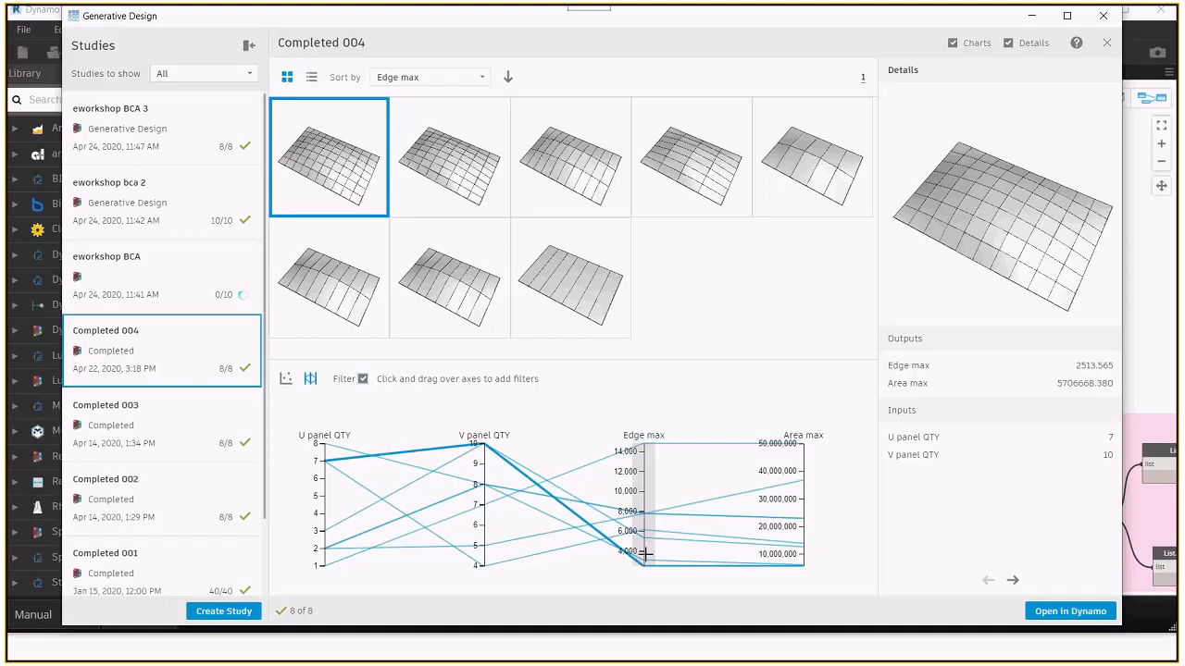
drag(636, 501, 650, 572)
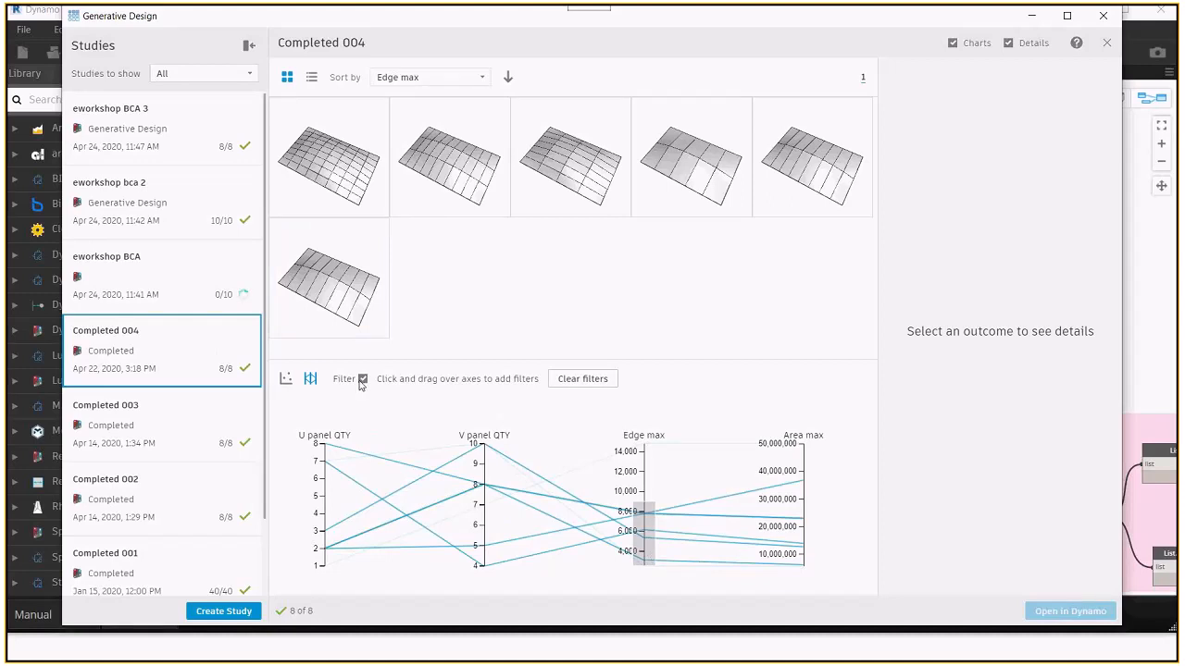
click(567, 386)
click(628, 555)
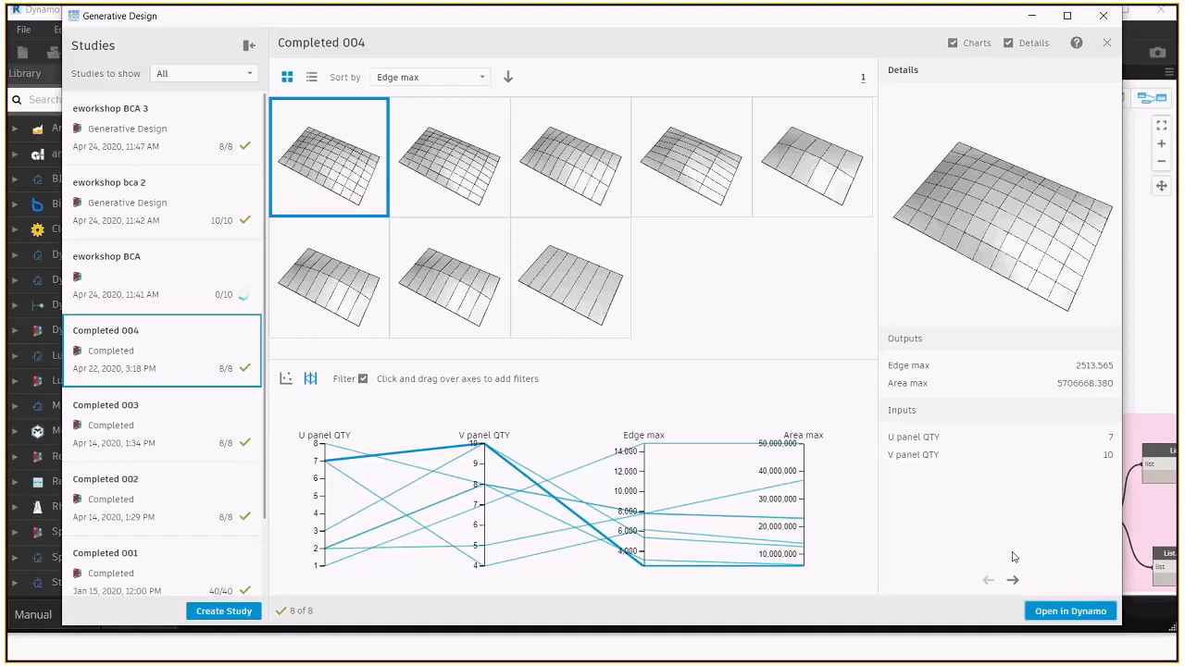
Load the selected Completed 004 outcome in Dynamo with the graph that generated it, without saving changes to Completed.dyn
click(1031, 18)
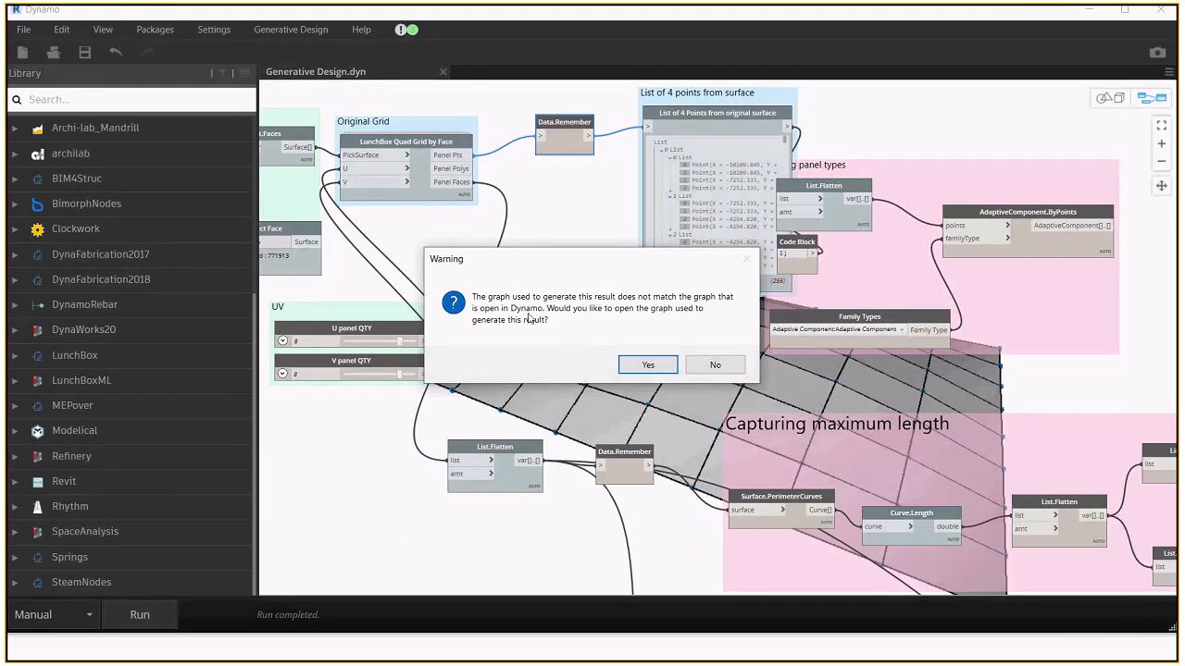
click(639, 365)
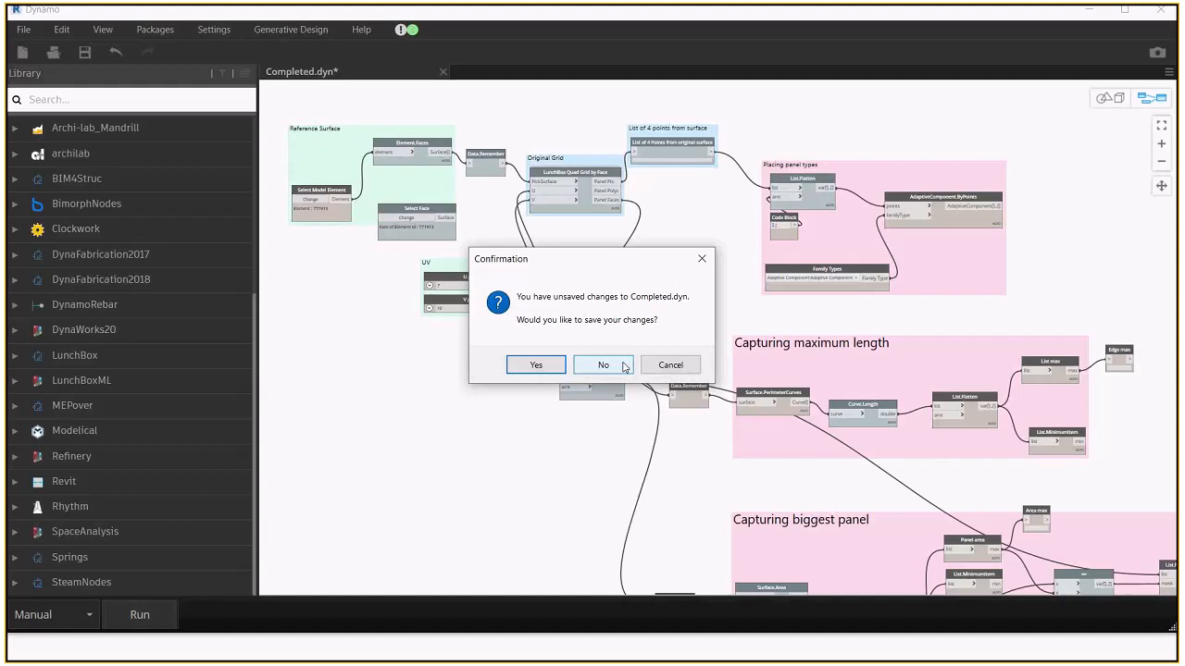
click(602, 362)
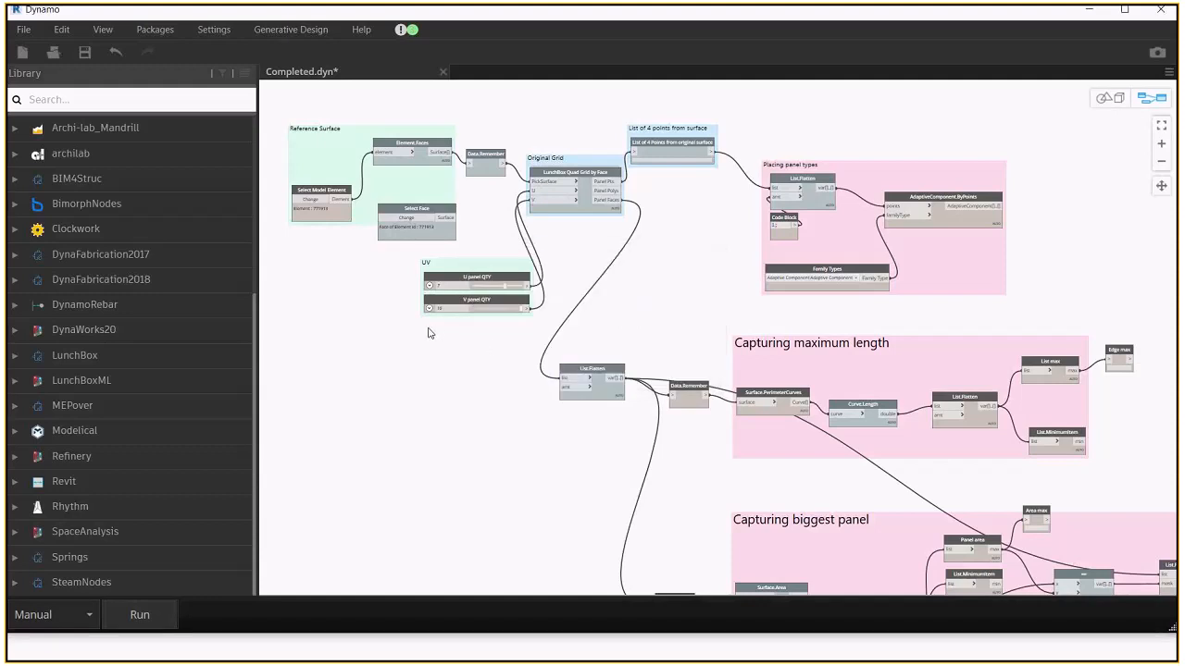
Examine the U panel QTY and V panel QTY values in the loaded graph's UV group
scroll(428, 332, up, 2)
scroll(426, 330, up, 4)
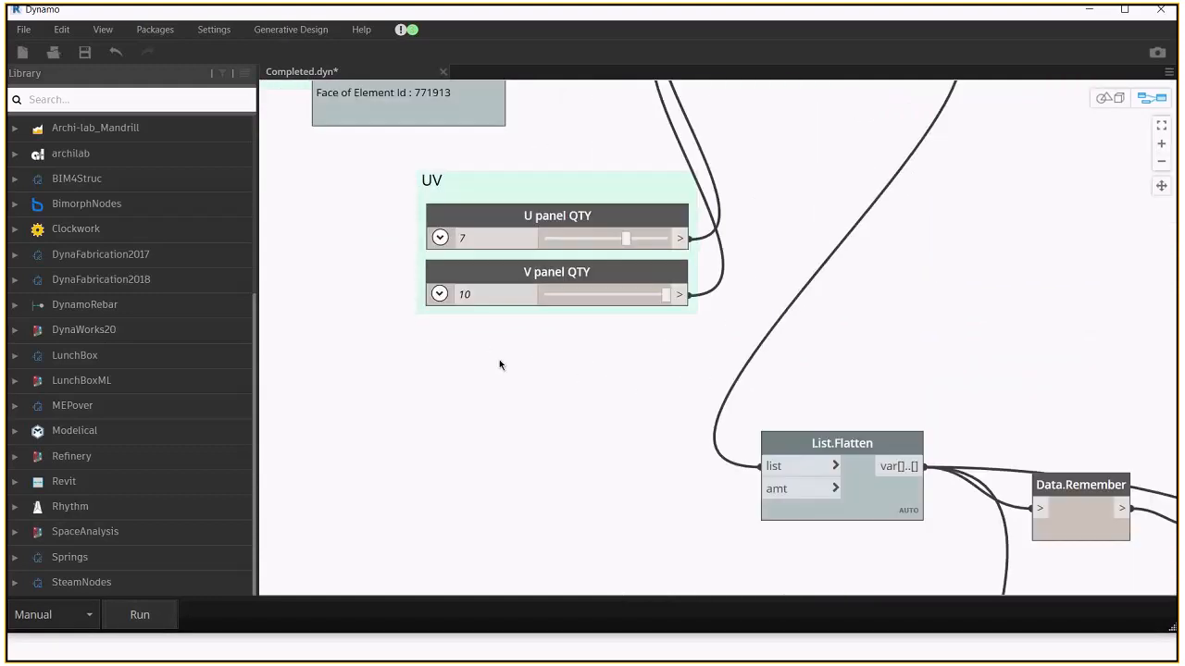
scroll(500, 361, down, 3)
scroll(509, 371, down, 2)
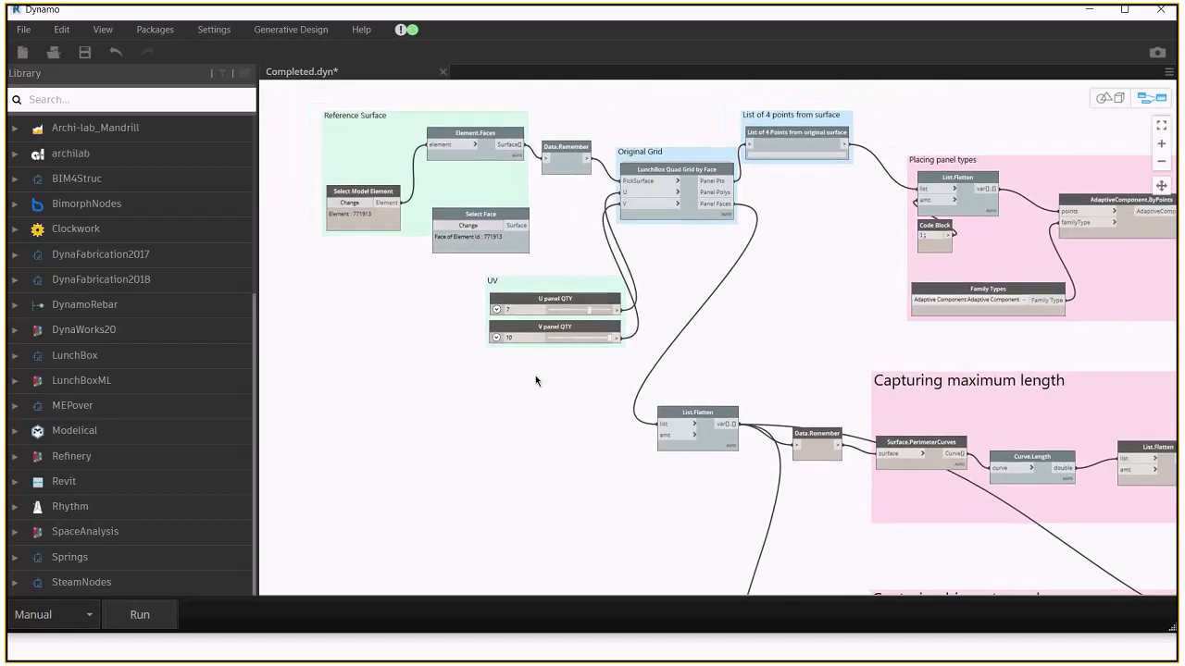
scroll(519, 366, up, 2)
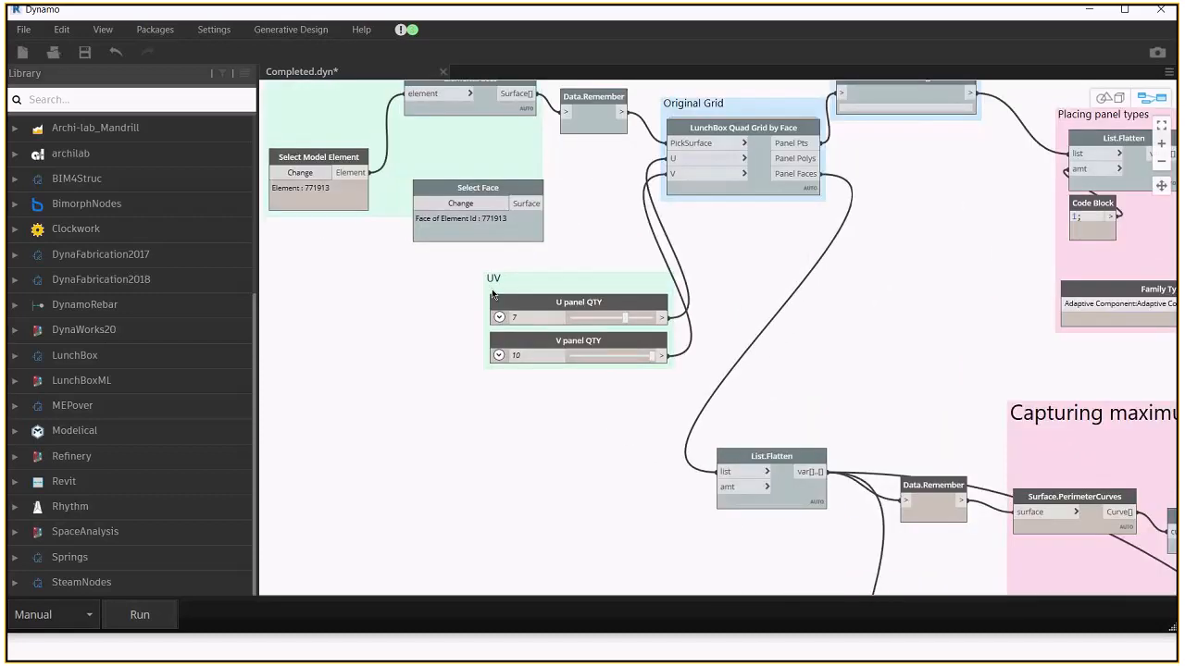
scroll(524, 350, up, 2)
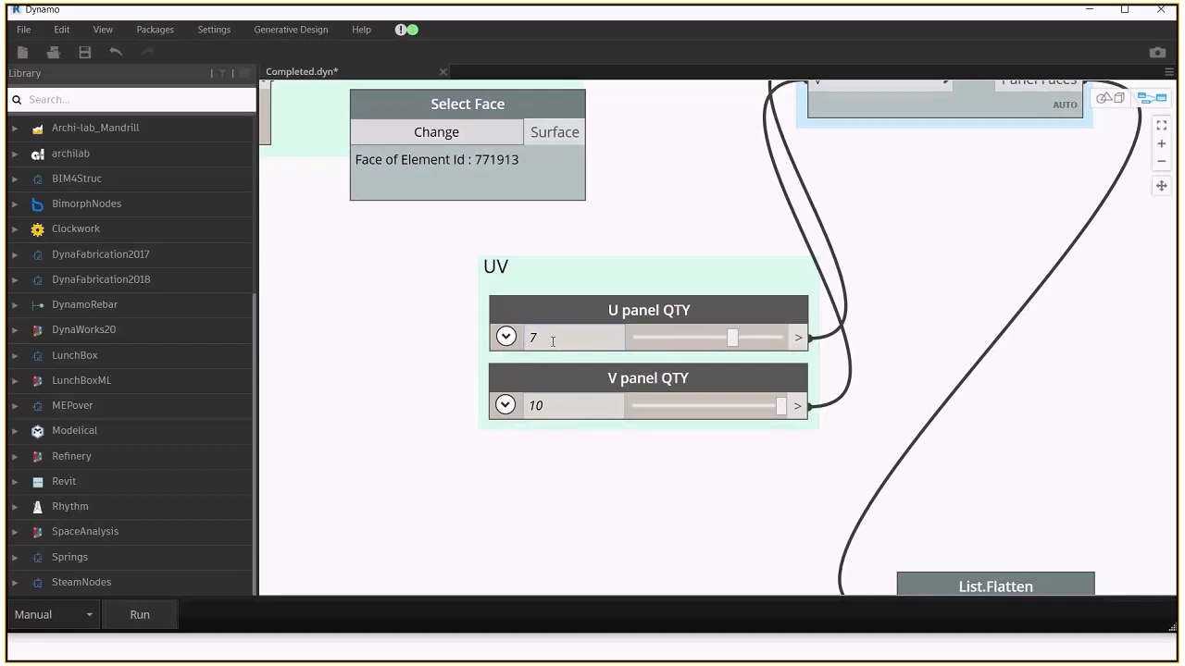
Check the U panel QTY, V panel QTY and Edge max nodes, and run the loaded graph
double_click(527, 336)
double_click(526, 407)
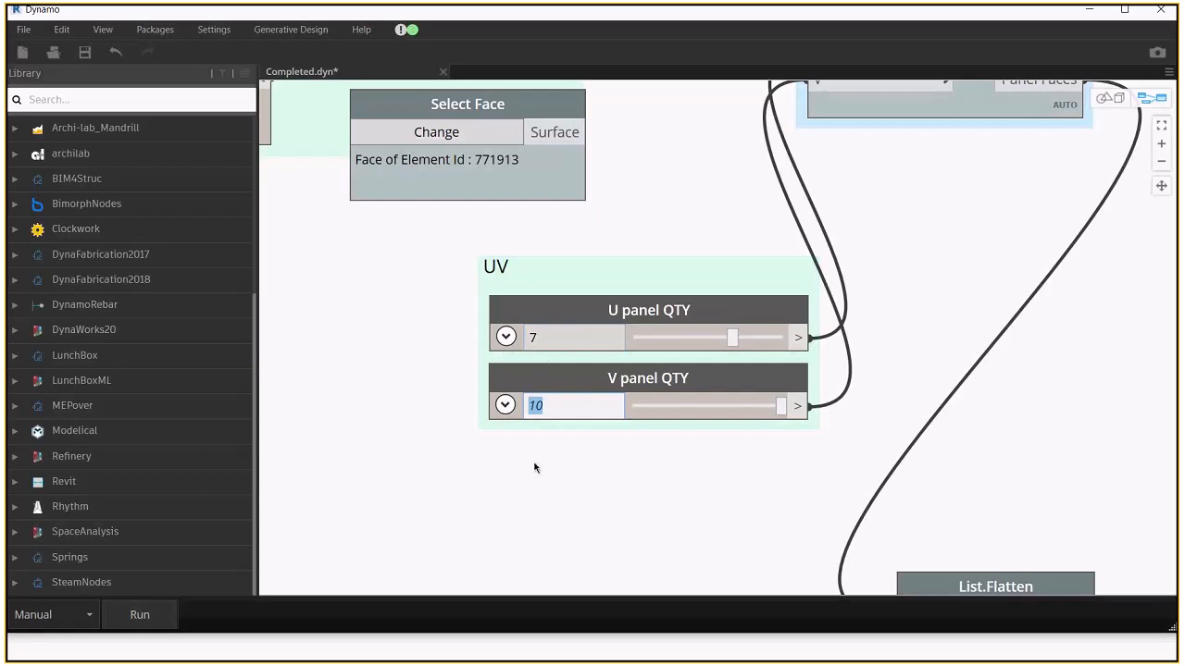
scroll(661, 462, down, 5)
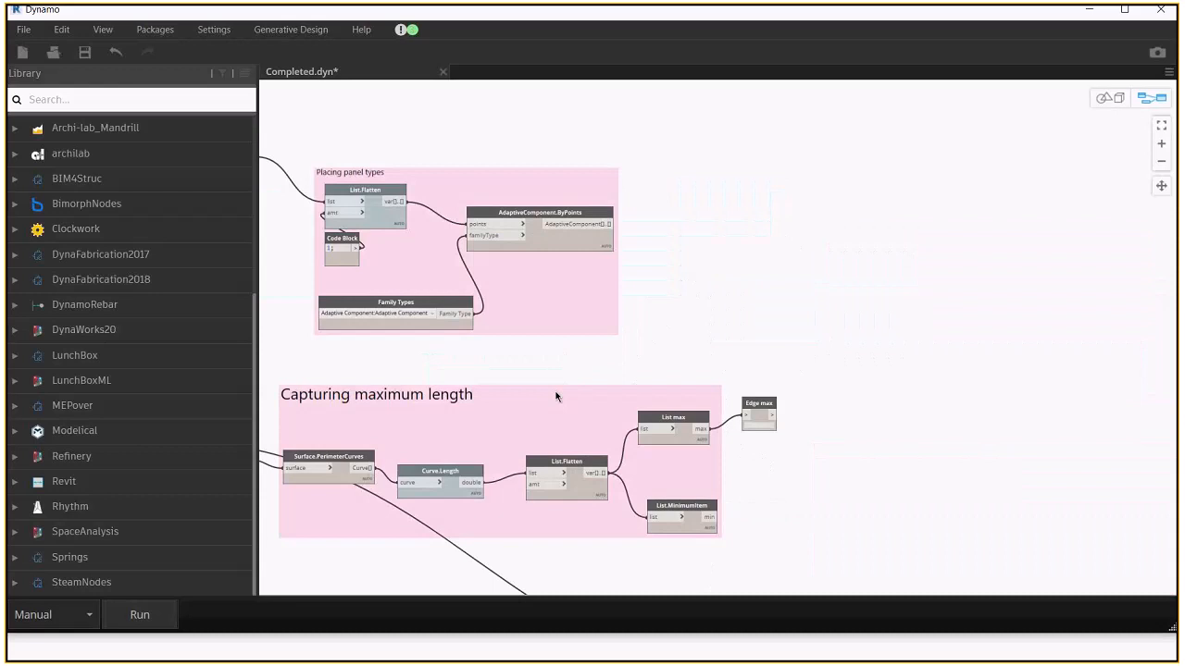
scroll(715, 408, up, 5)
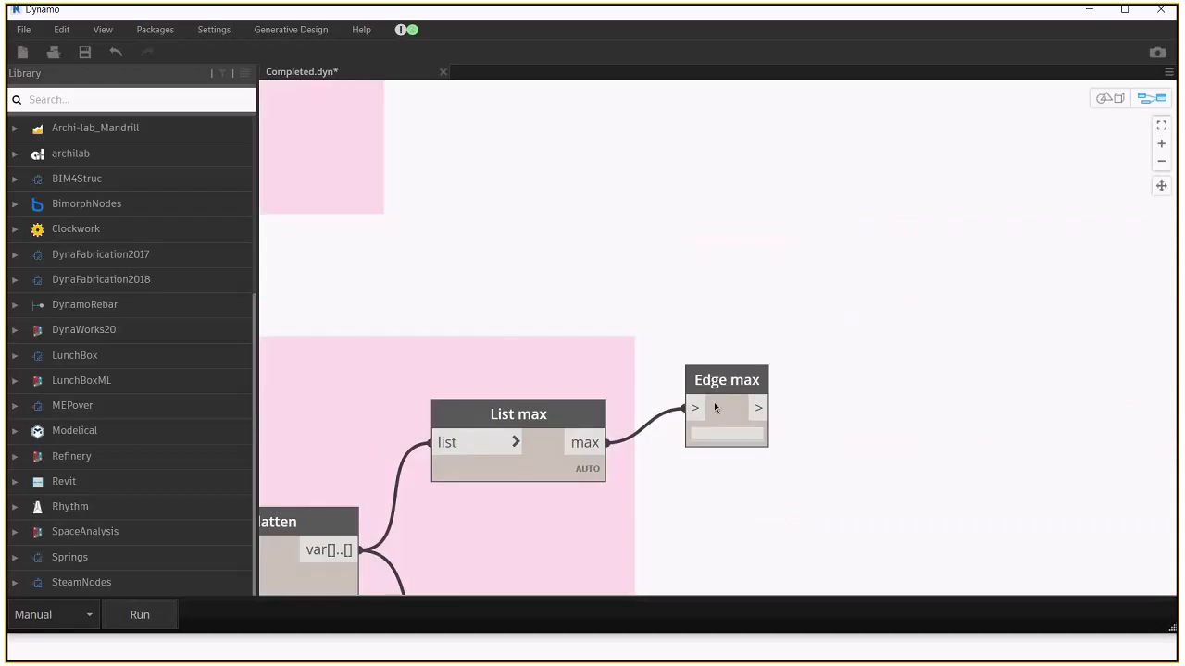
scroll(722, 489, down, 5)
scroll(714, 490, up, 1)
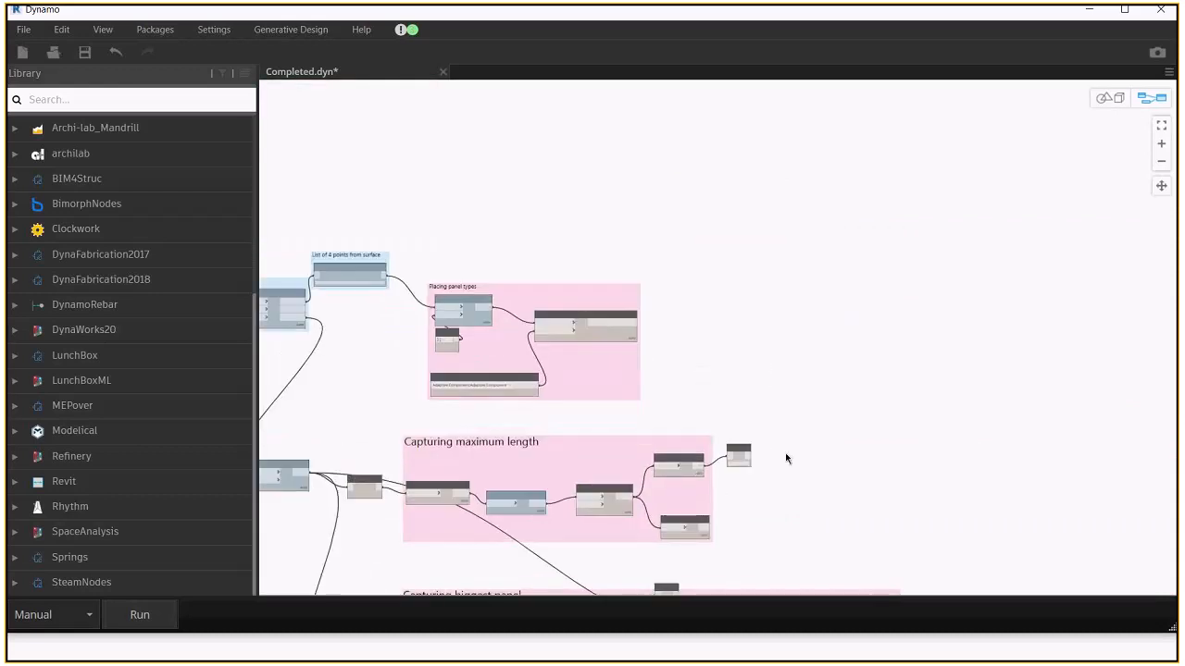
click(139, 615)
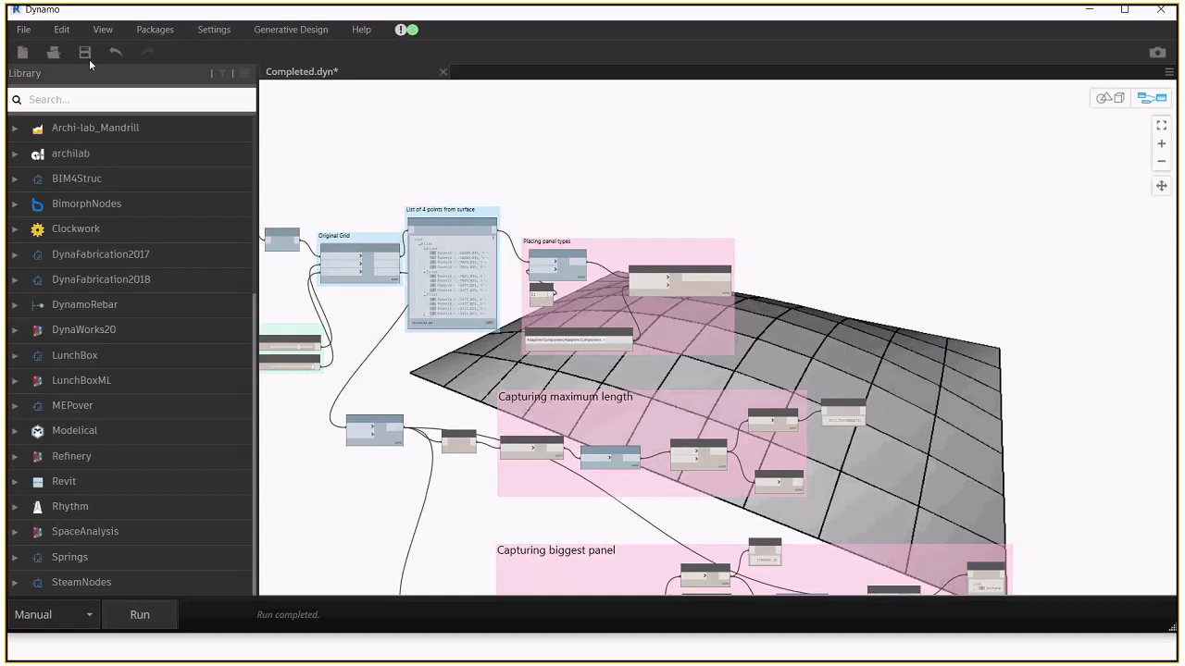
Save a copy of the graph to the Desktop as Generative Design Completed
click(22, 30)
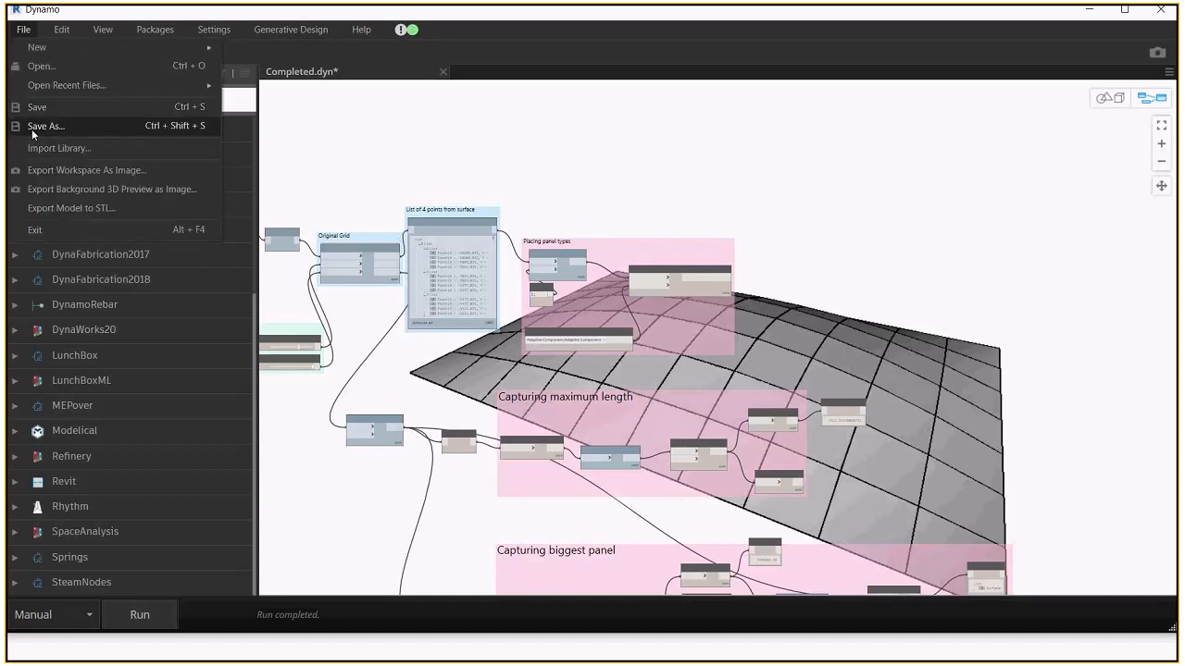
click(32, 134)
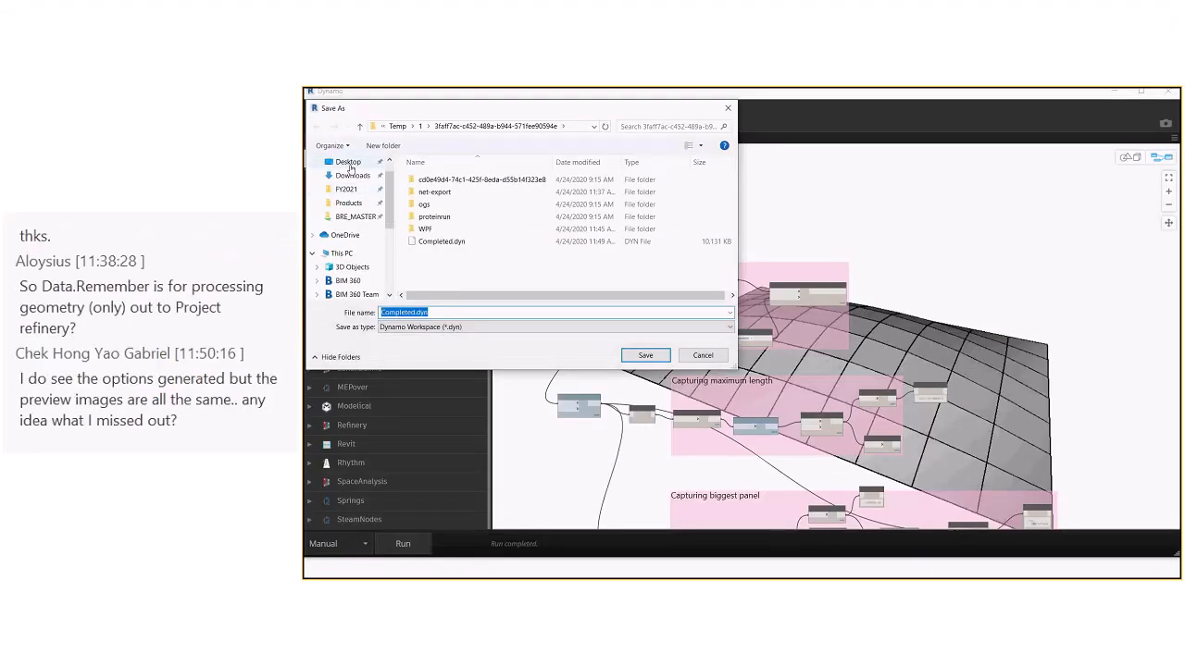
click(348, 163)
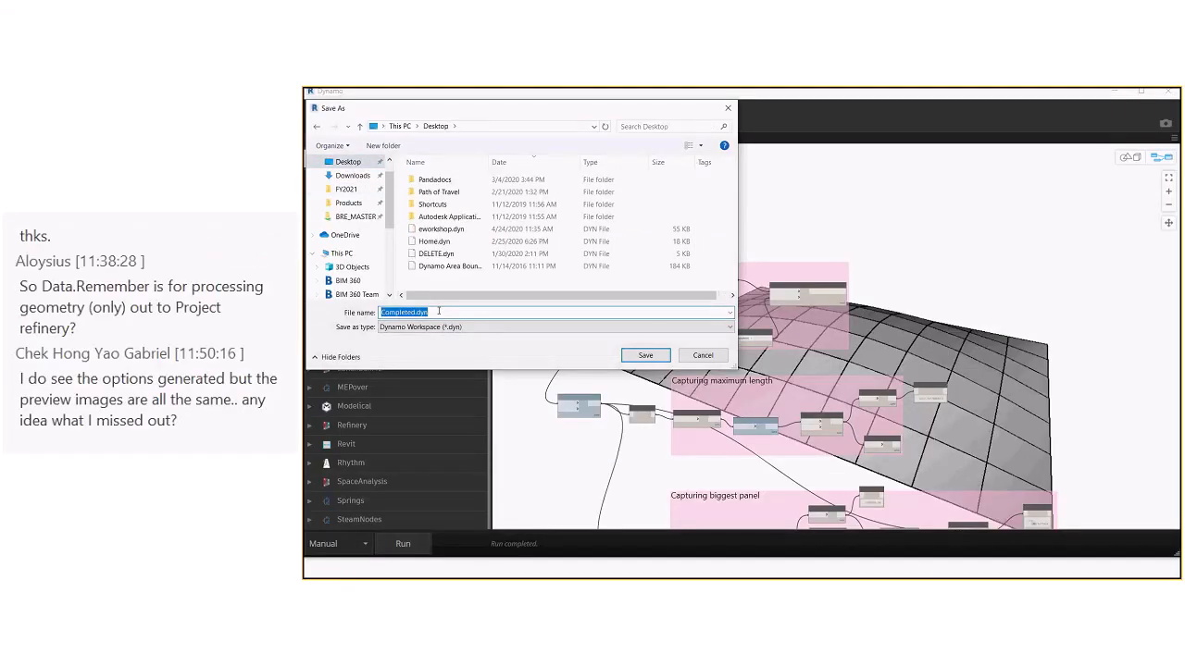
text(Generative Design)
text(Compe)
key(BackSpace)
text(leted)
key(Return)
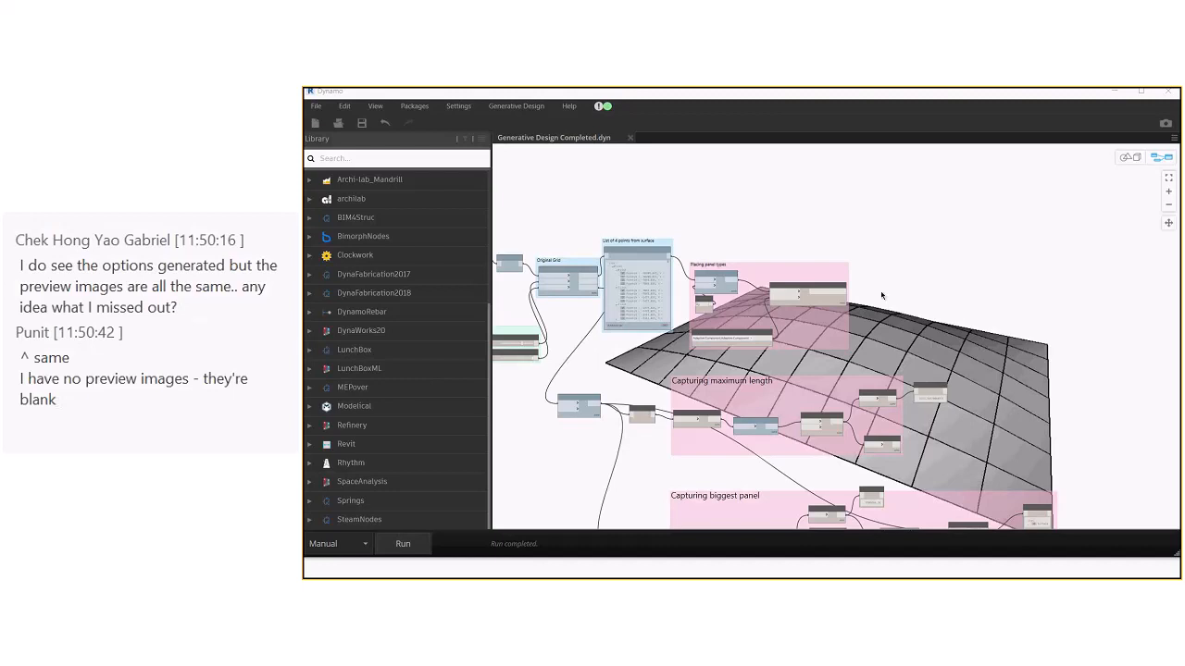
Minimize Dynamo and switch to the Generative Design window with the Completed 004 study outcomes
middle_drag(885, 296, 1041, 269)
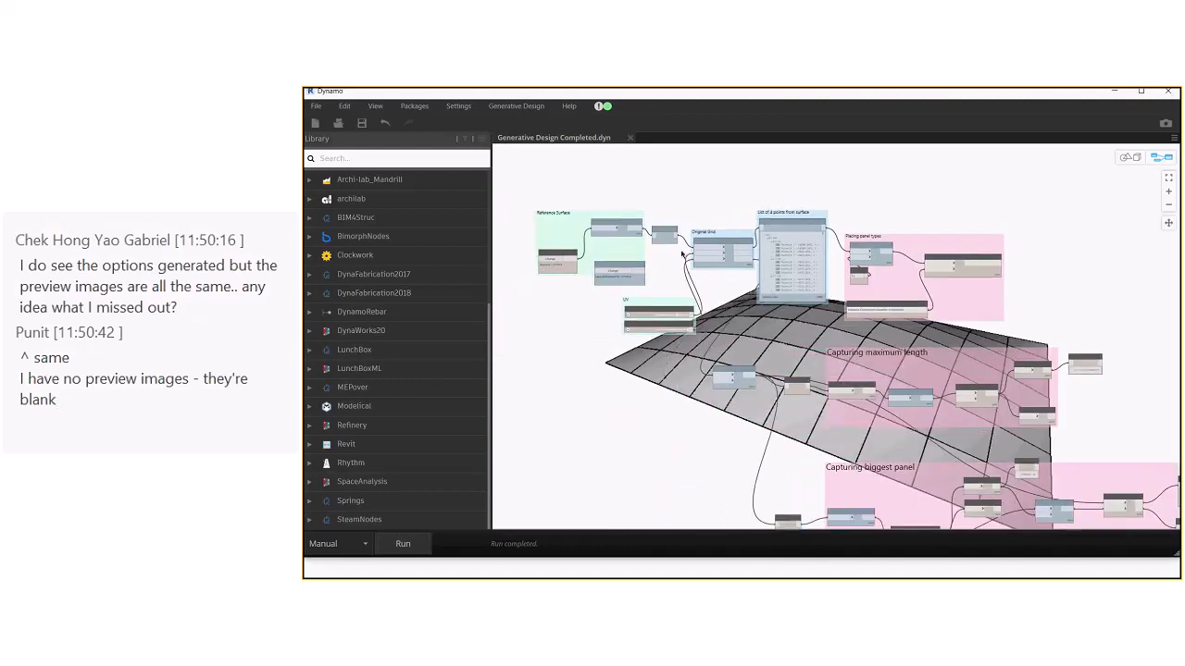
scroll(673, 270, up, 2)
scroll(672, 269, up, 1)
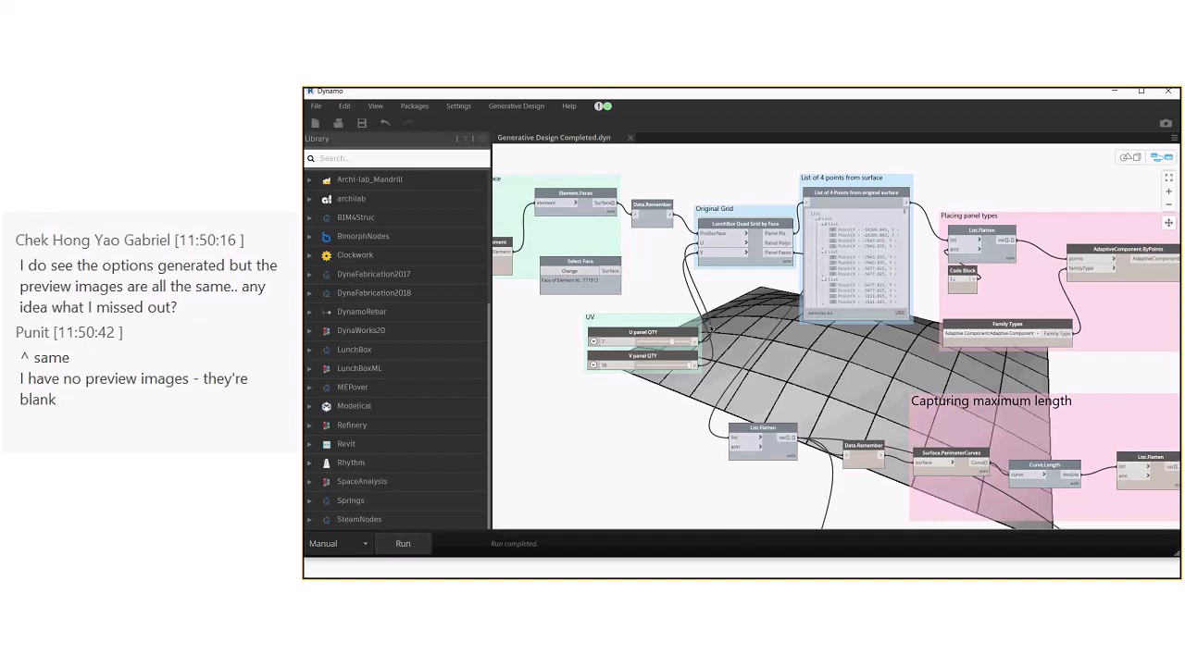
scroll(689, 305, up, 1)
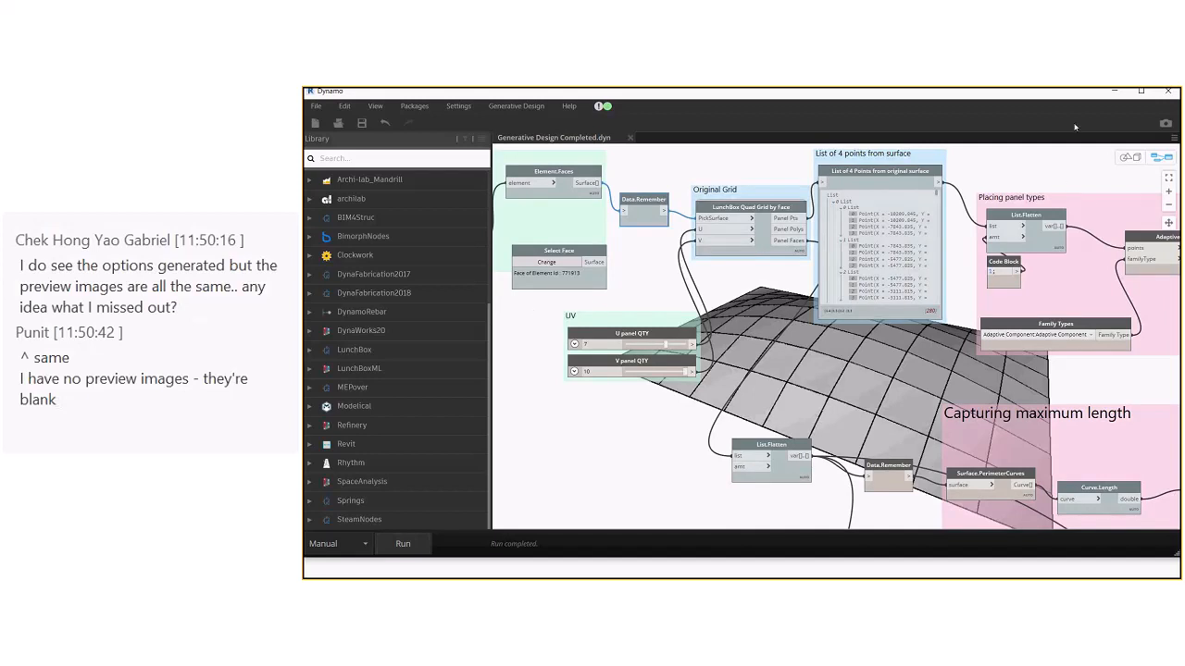
click(1113, 93)
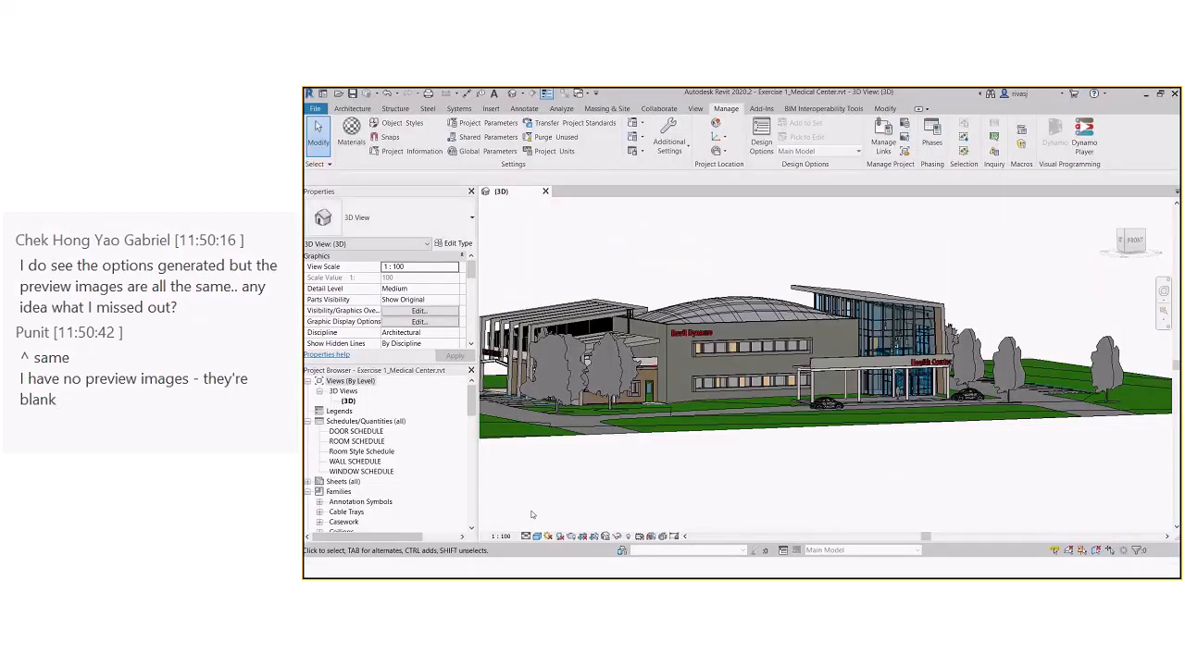
key(super)
mouse_move(403, 648)
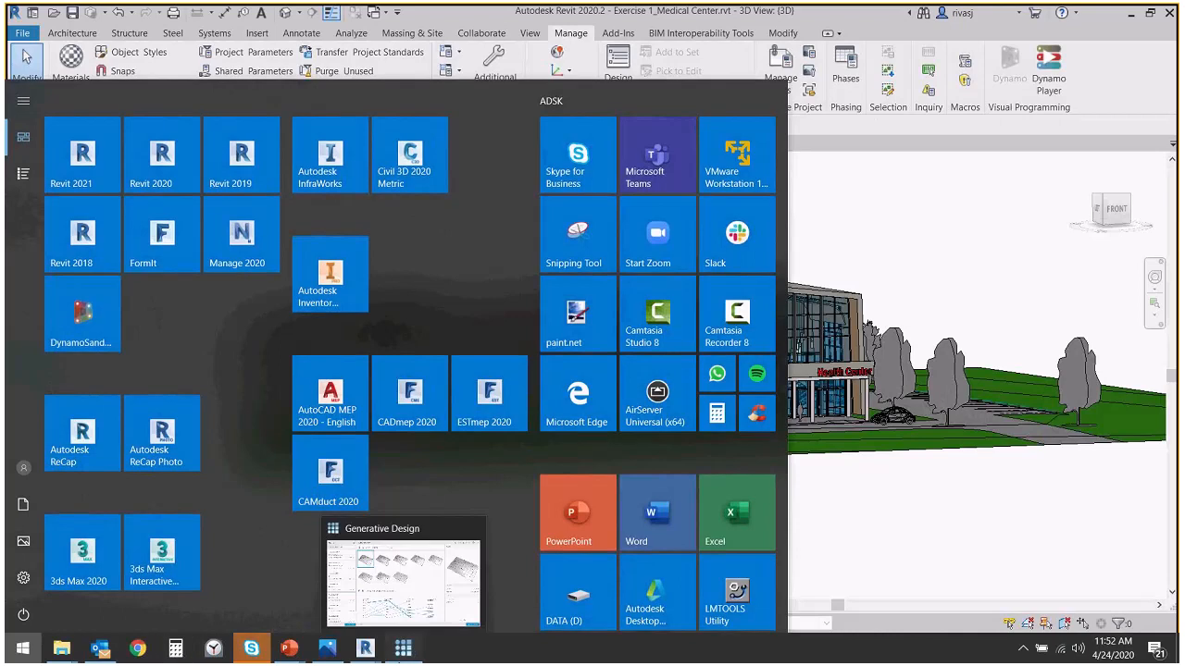
click(403, 578)
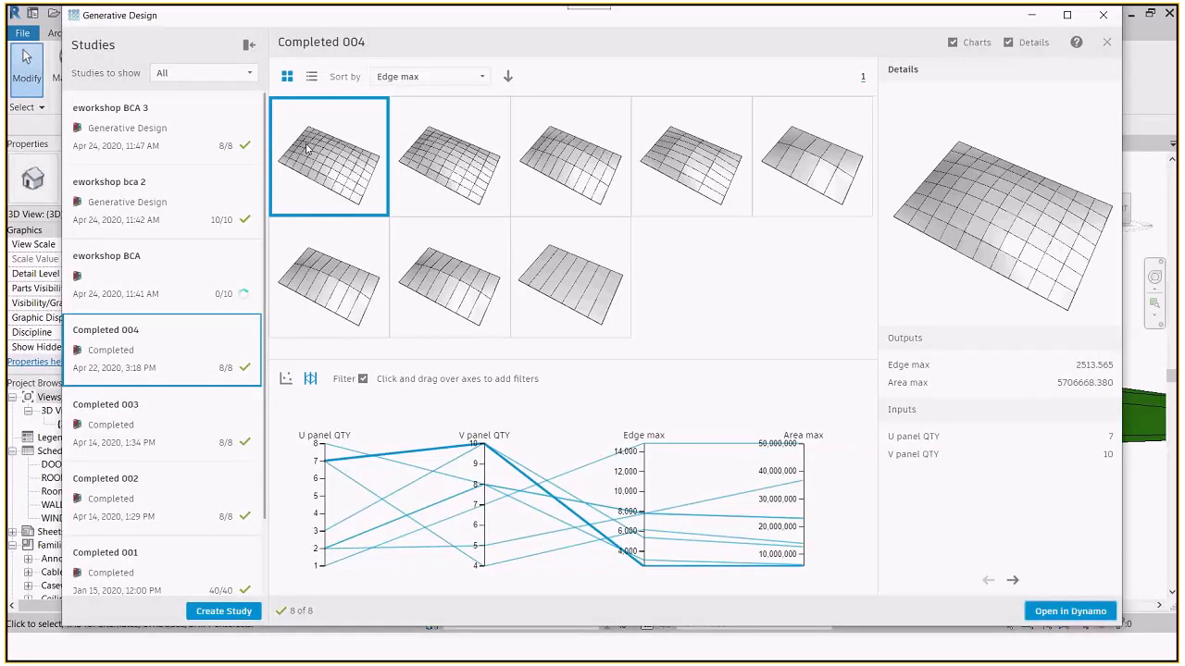